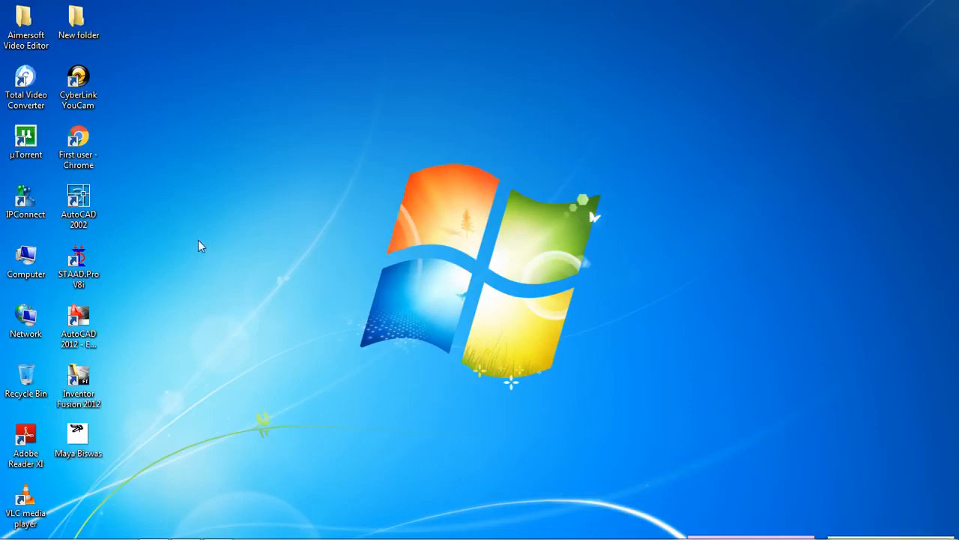
# - Open STAAD.Pro and create a Truss project named Structure1 in meters and kilonewtons, overwriting the existing file and starting with Add Beam
pyautogui.doubleClick(103, 263)
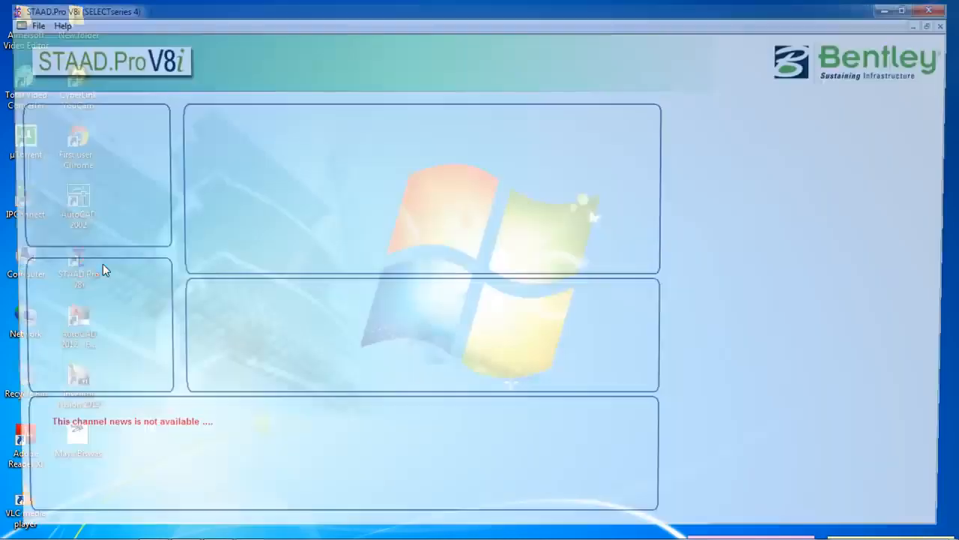
pyautogui.click(63, 136)
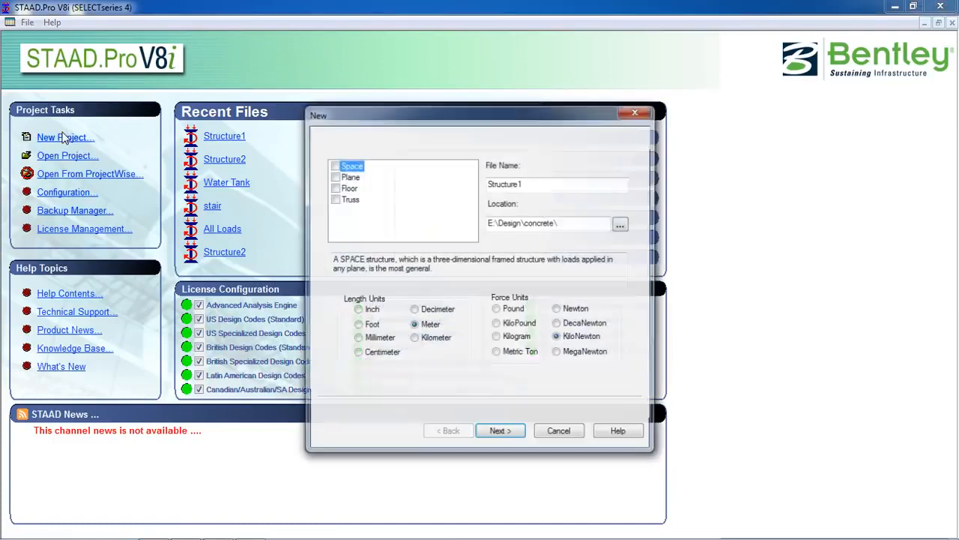
pyautogui.click(348, 199)
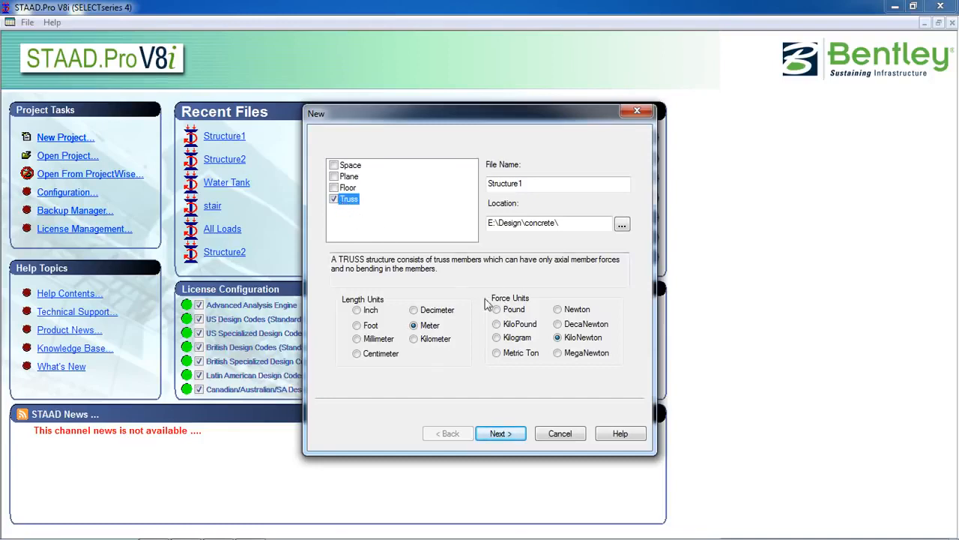
pyautogui.click(429, 329)
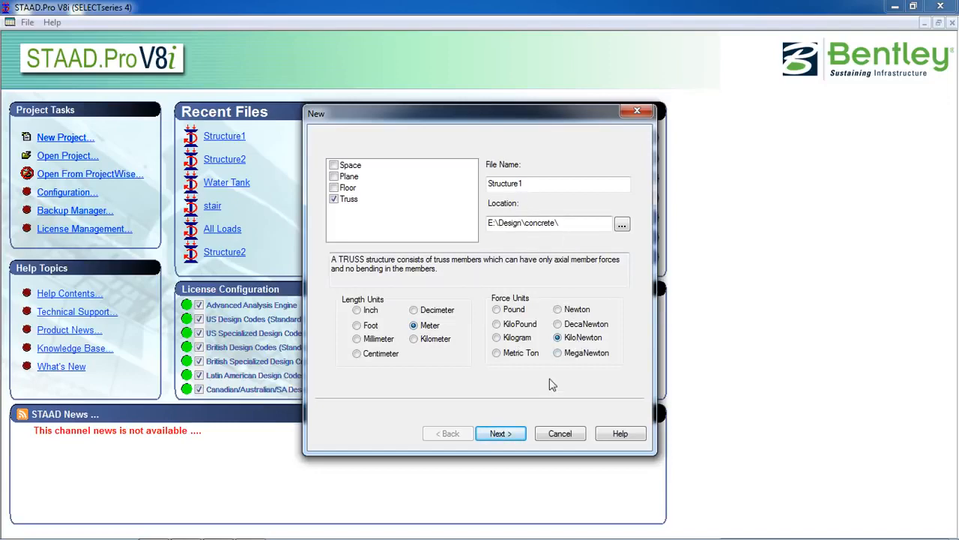
pyautogui.click(500, 434)
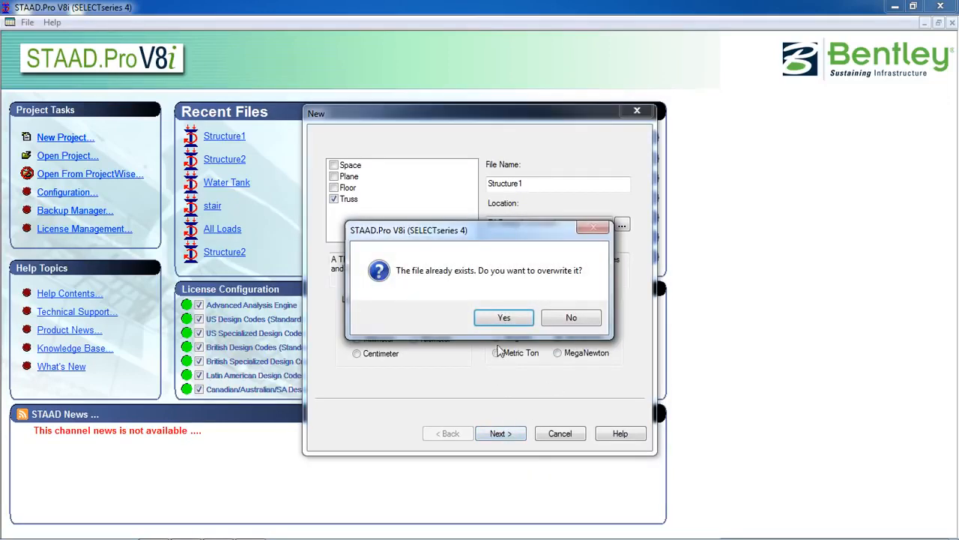
pyautogui.click(500, 318)
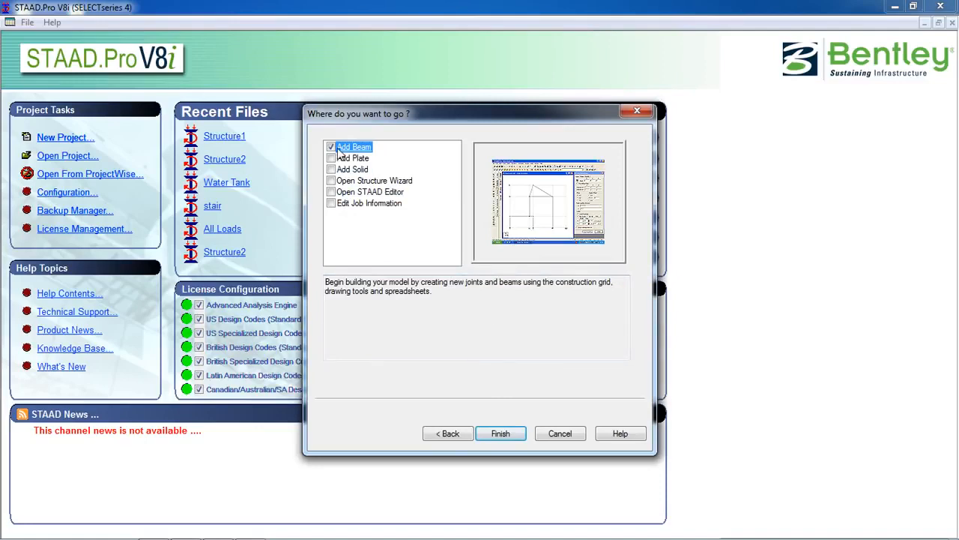
pyautogui.click(501, 433)
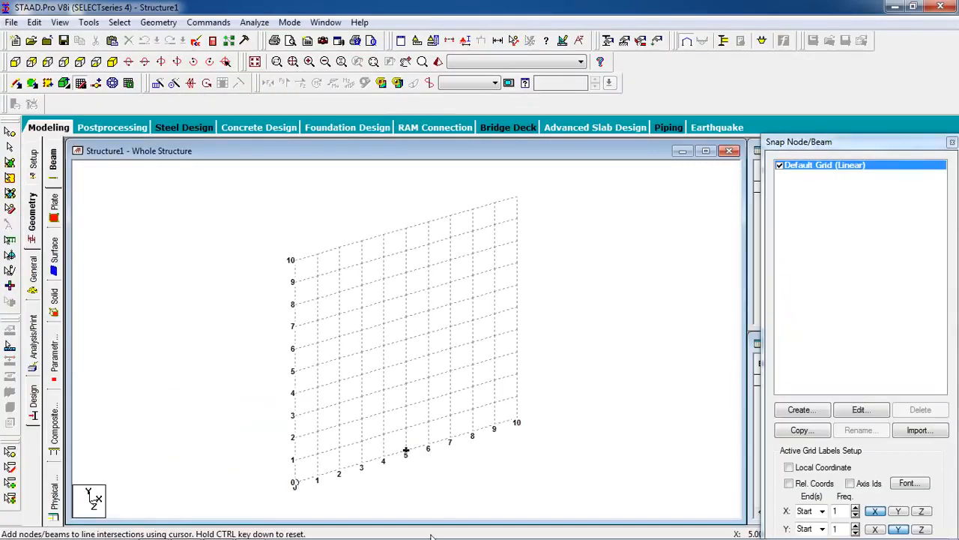
# - Consult the Pratt roof truss reference image and switch the model to the front view
pyautogui.click(218, 529)
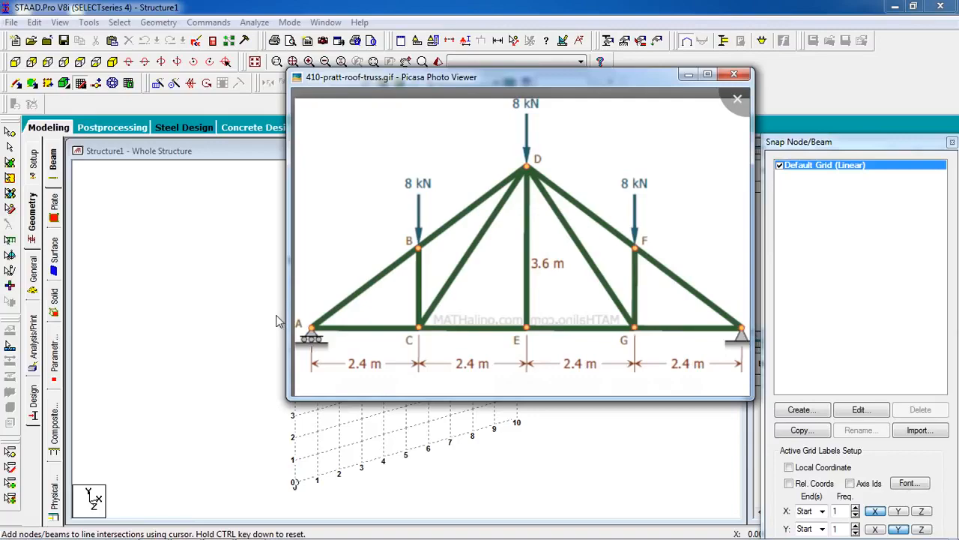
pyautogui.click(411, 6)
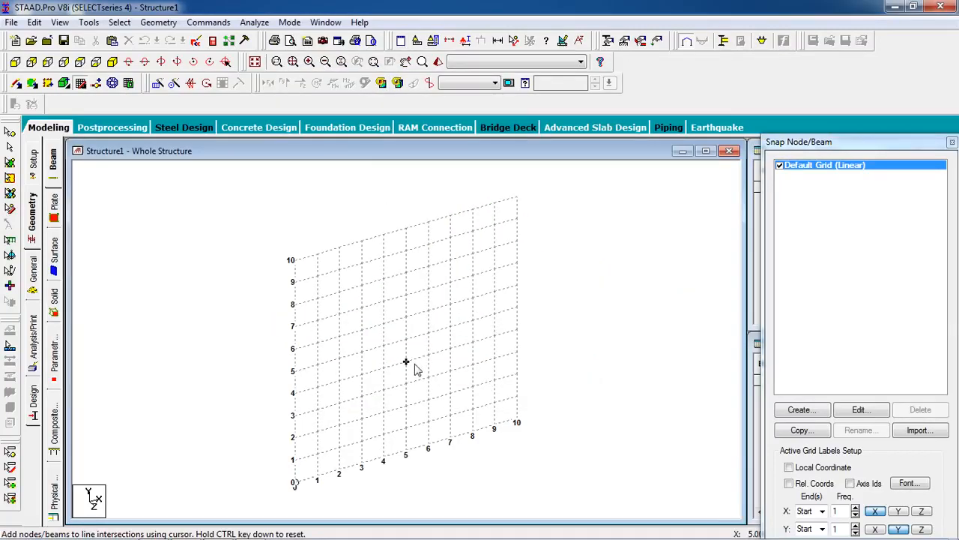
pyautogui.click(15, 62)
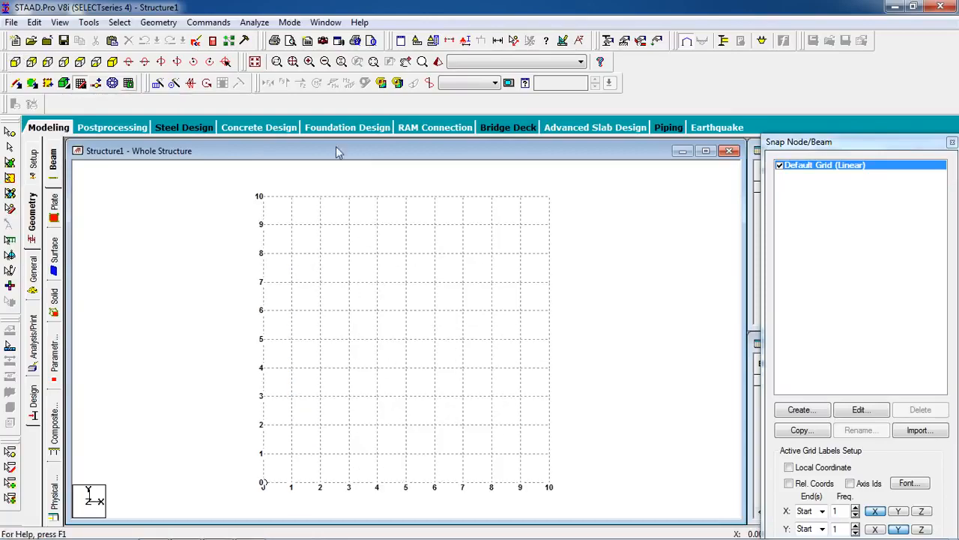
pyautogui.moveTo(859, 143); pyautogui.dragTo(845, 75)
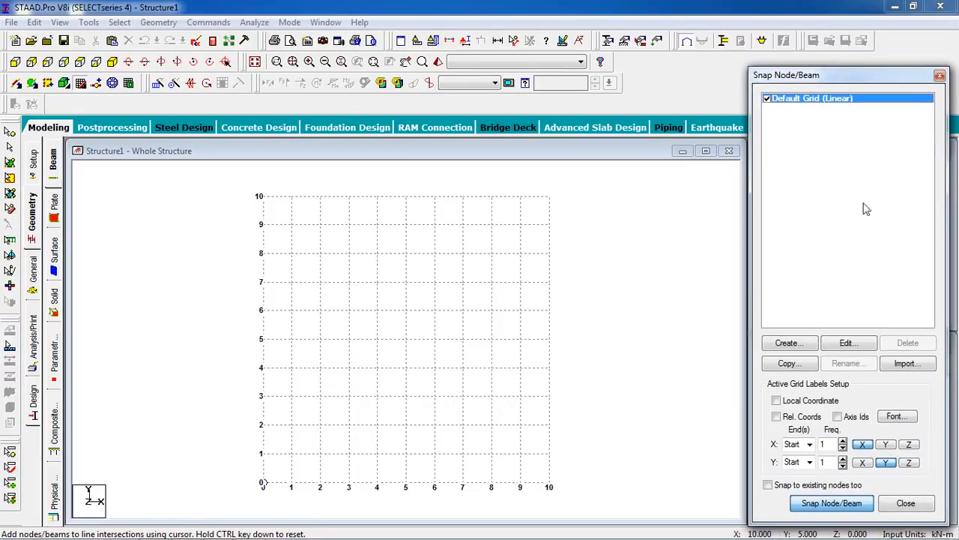
# - Set the default grid's X spacing to 2.4 m
pyautogui.click(849, 347)
pyautogui.moveTo(661, 303); pyautogui.dragTo(639, 303)
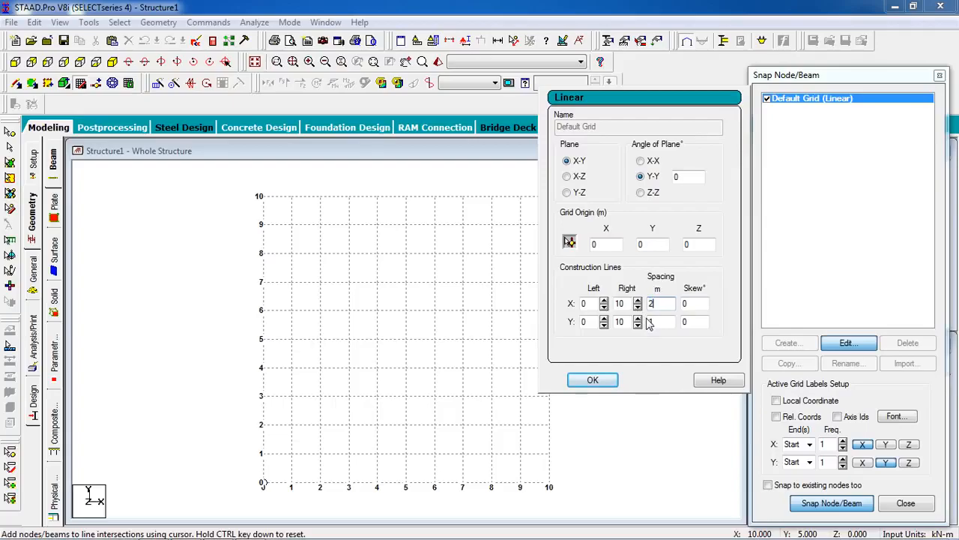
pyautogui.press('Return')
pyautogui.click(846, 345)
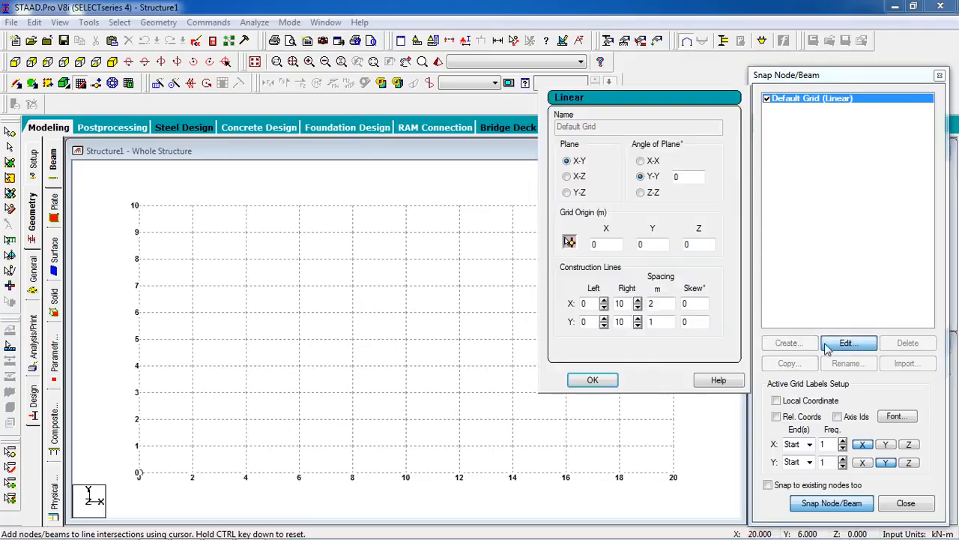
pyautogui.click(663, 304)
pyautogui.write('.4')
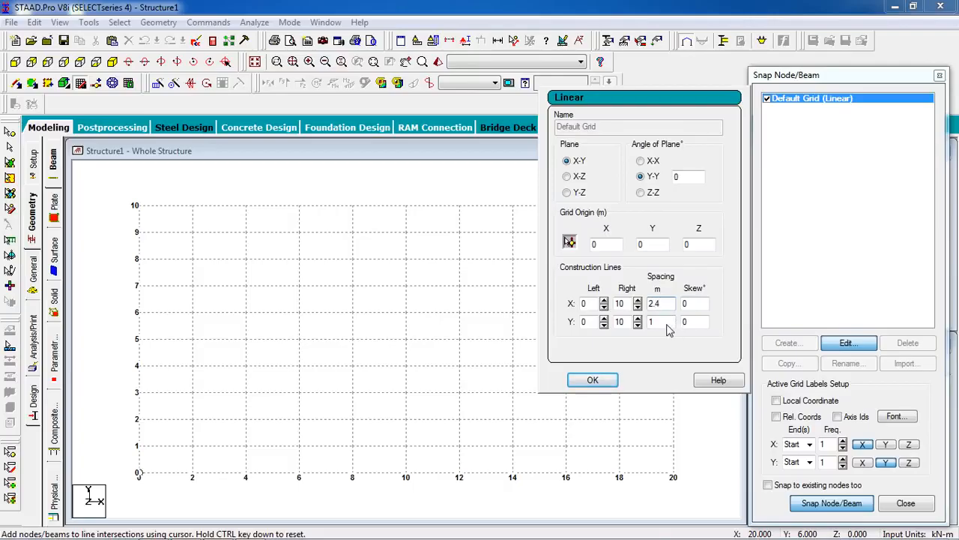
pyautogui.click(666, 324)
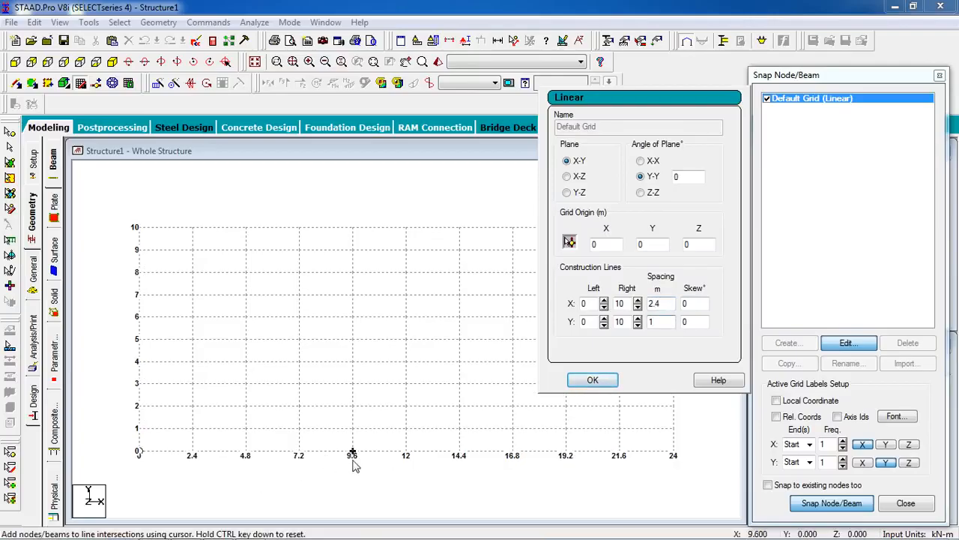
# - Check the truss height in the reference image and set the default grid's Y spacing to 3.6 m
pyautogui.click(217, 530)
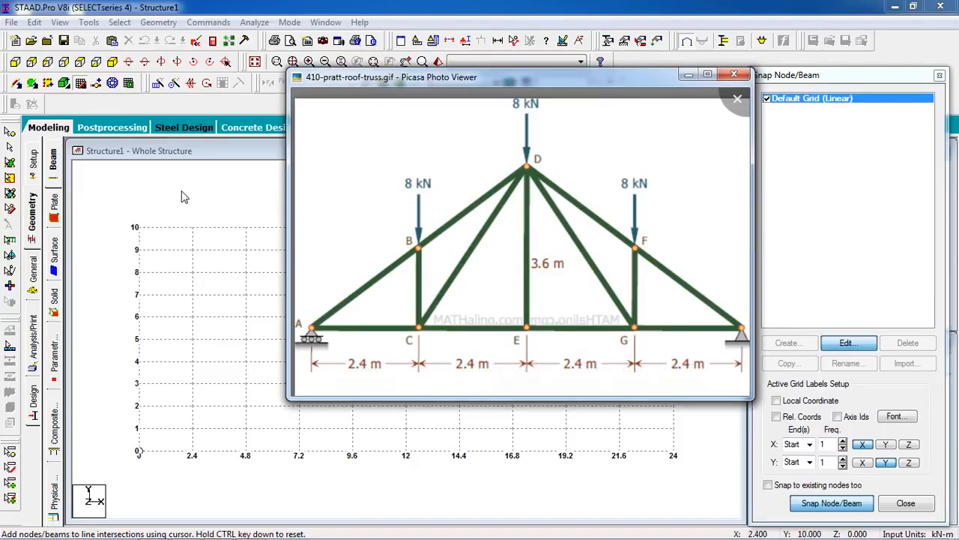
pyautogui.click(484, 2)
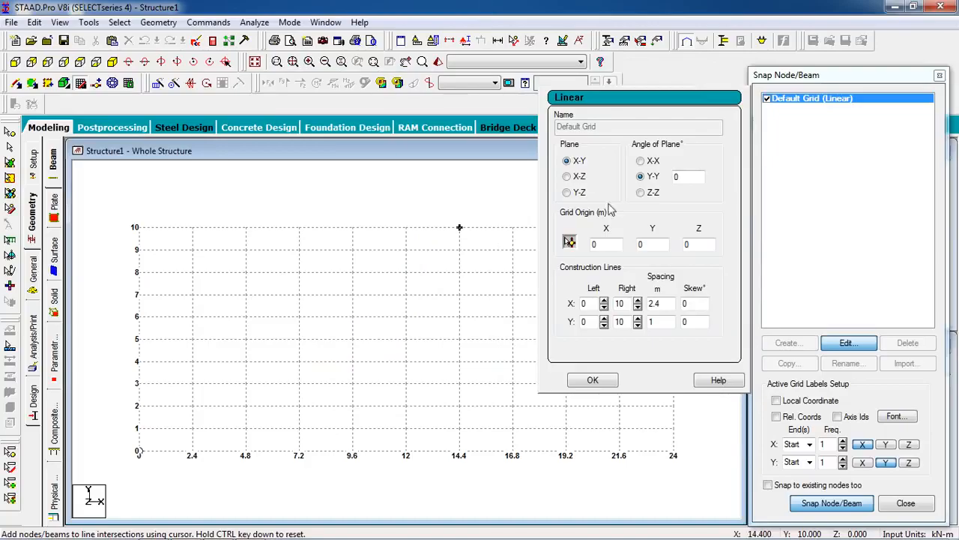
pyautogui.moveTo(662, 321); pyautogui.dragTo(636, 319)
pyautogui.write('3.6')
pyautogui.click(589, 380)
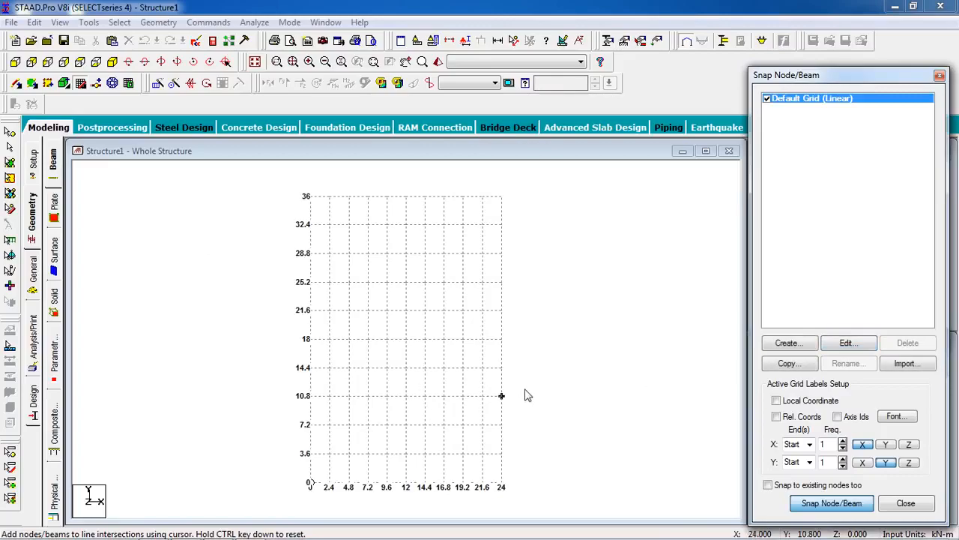
# - Draw the bottom chord along Y = 0 as four connected beams with nodes at X = 0, 2.4, 4.8, 7.2 and 9.6 m
pyautogui.scroll(2, 531, 397)
pyautogui.scroll(4, 403, 353)
pyautogui.scroll(2, 392, 285)
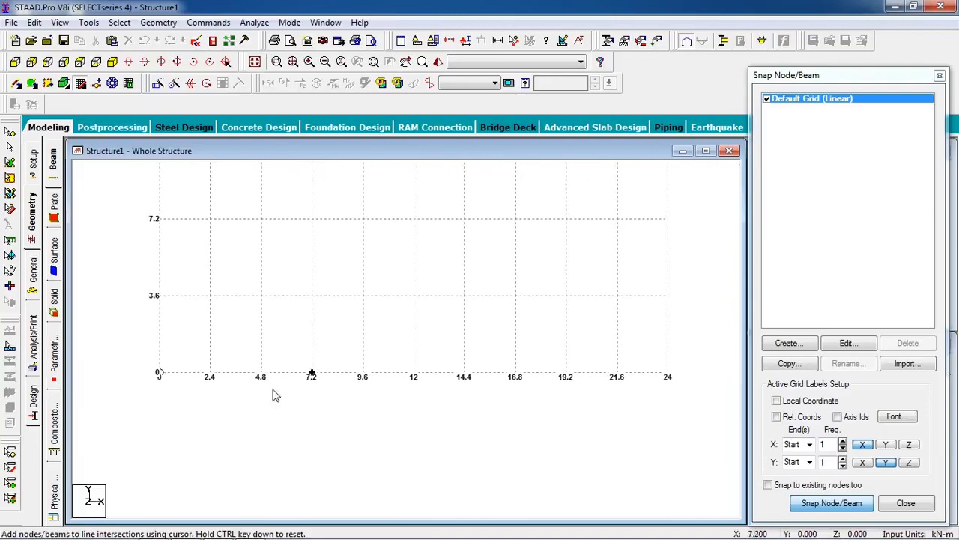
pyautogui.click(176, 530)
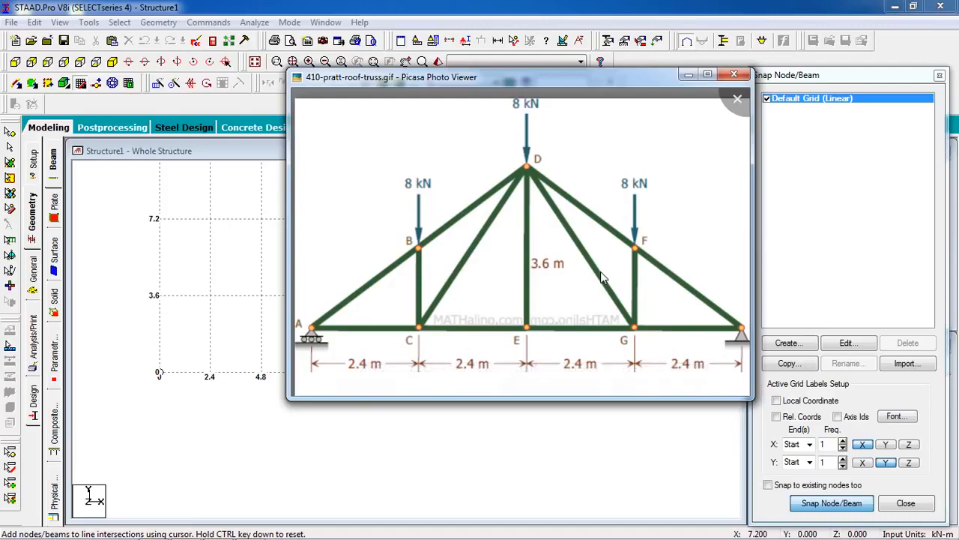
pyautogui.click(442, 6)
pyautogui.click(159, 373)
pyautogui.click(210, 372)
pyautogui.click(262, 373)
pyautogui.click(311, 379)
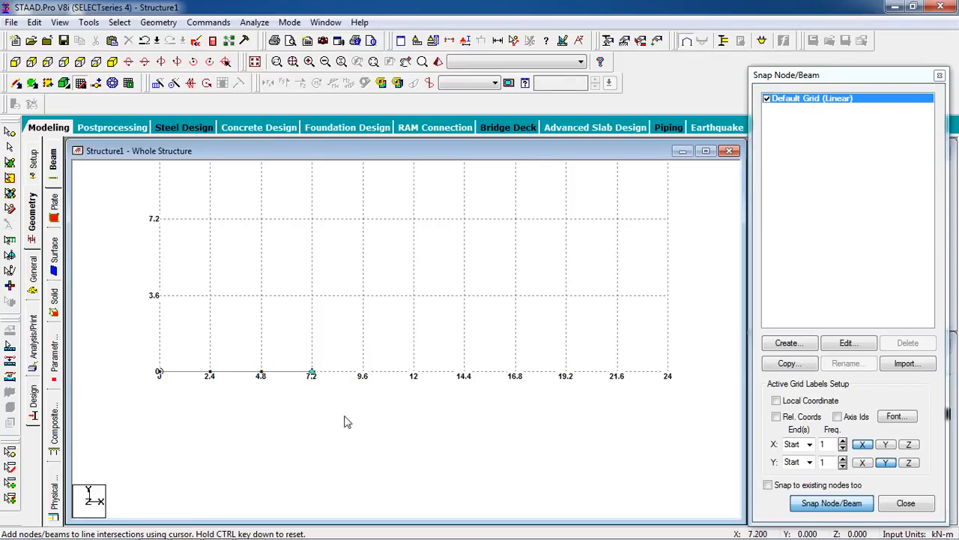
pyautogui.click(366, 380)
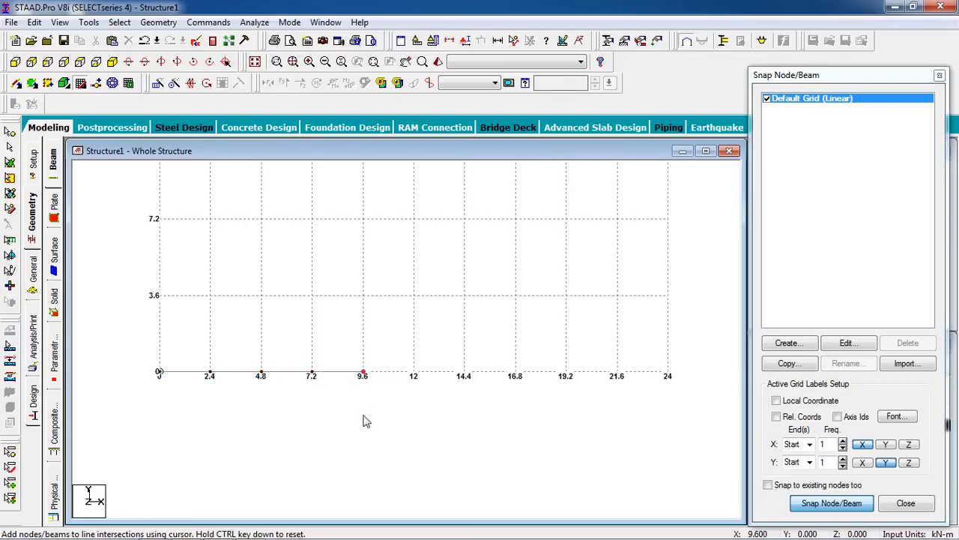
# - Draw the two sloping top chords from the 9.6 m node through the apex at X 4.8, Y 3.6 m to the origin, and close the snap grid
pyautogui.click(262, 297)
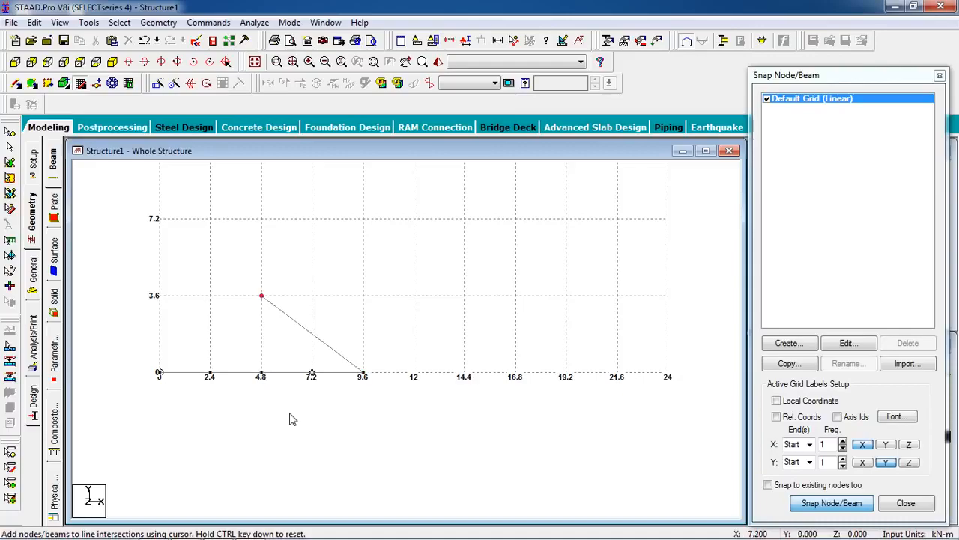
pyautogui.click(159, 372)
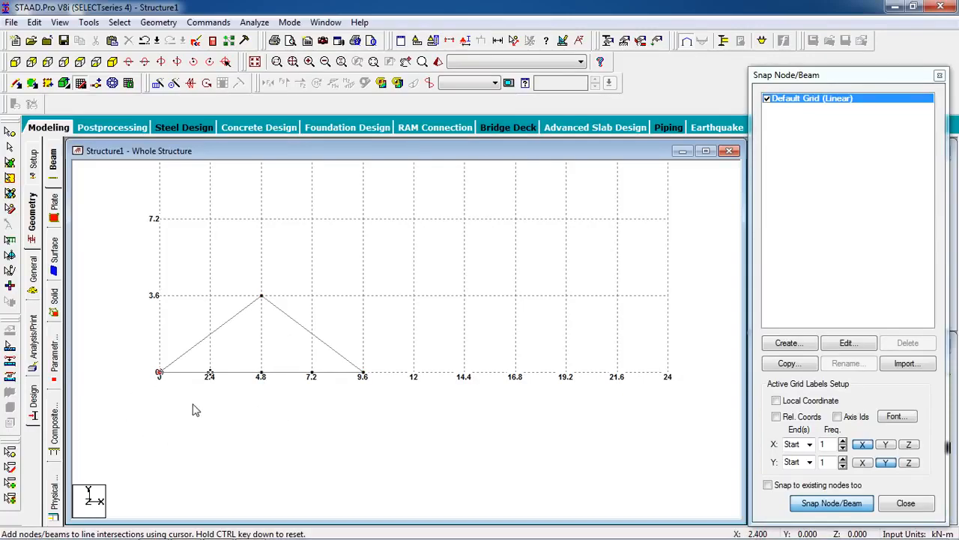
pyautogui.click(81, 83)
pyautogui.scroll(2, 421, 409)
pyautogui.moveTo(364, 238); pyautogui.dragTo(406, 412, button='middle')
pyautogui.scroll(-4, 407, 413)
pyautogui.scroll(-4, 416, 413)
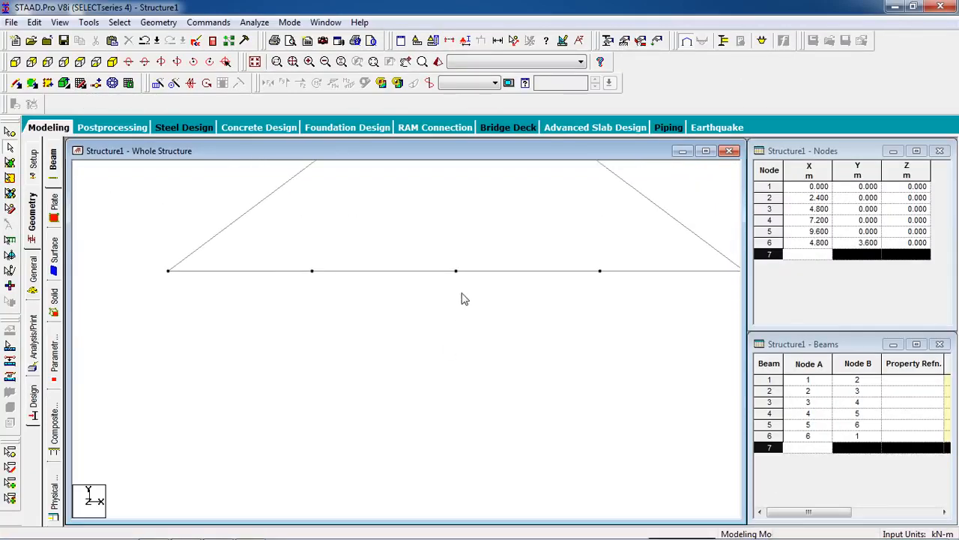
pyautogui.moveTo(486, 349); pyautogui.dragTo(469, 379, button='middle')
pyautogui.scroll(-2, 464, 380)
pyautogui.scroll(2, 480, 372)
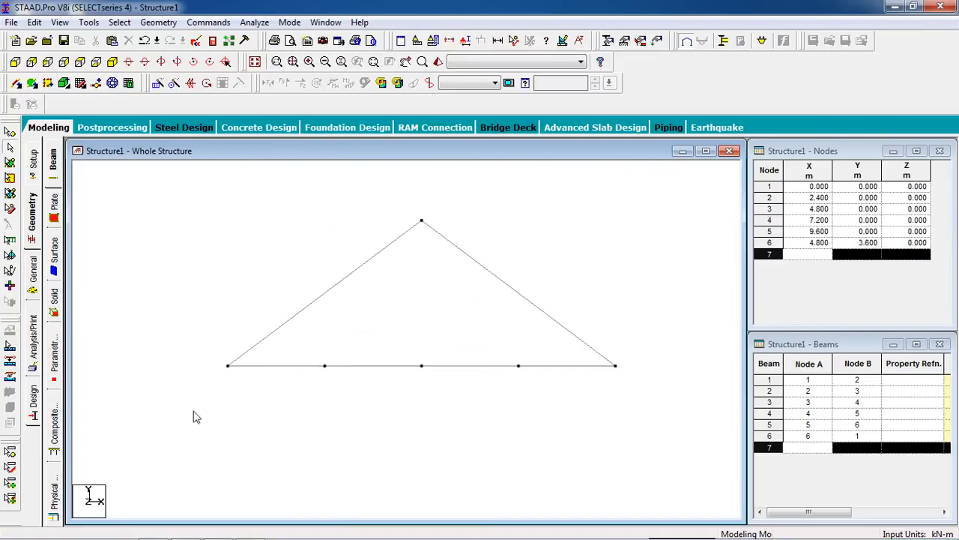
# - Following the reference image, add beams from the apex to the bottom chord nodes at X = 4.8, 7.2 and 2.4 m
pyautogui.click(250, 528)
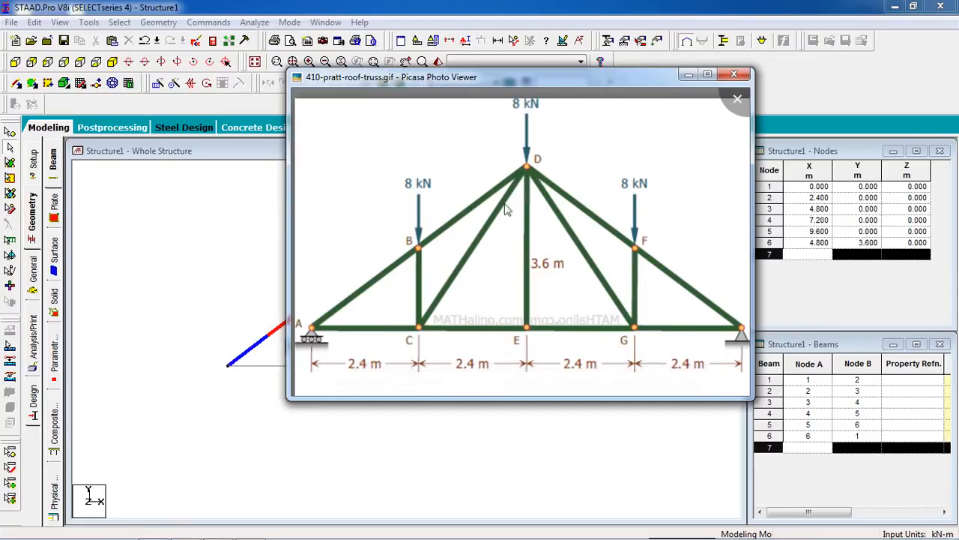
pyautogui.click(513, 6)
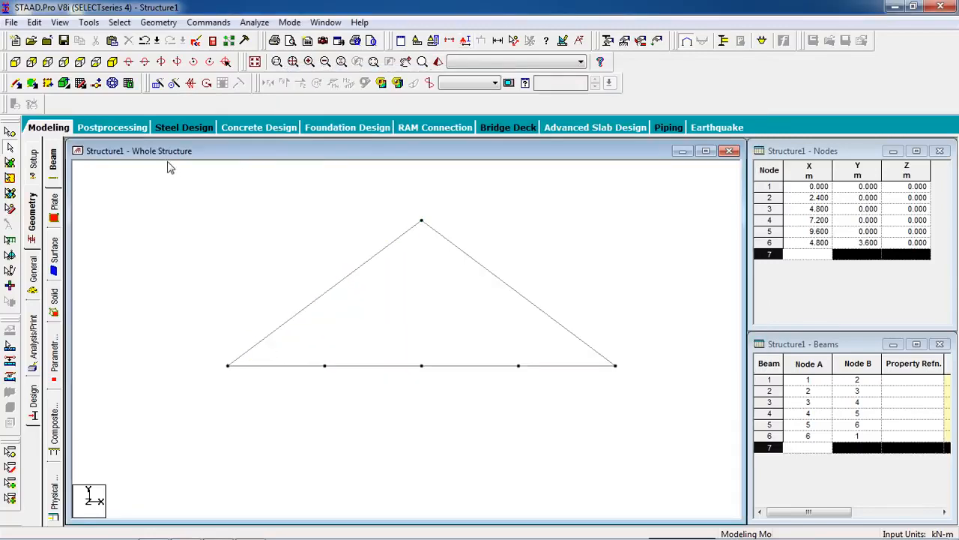
pyautogui.click(16, 84)
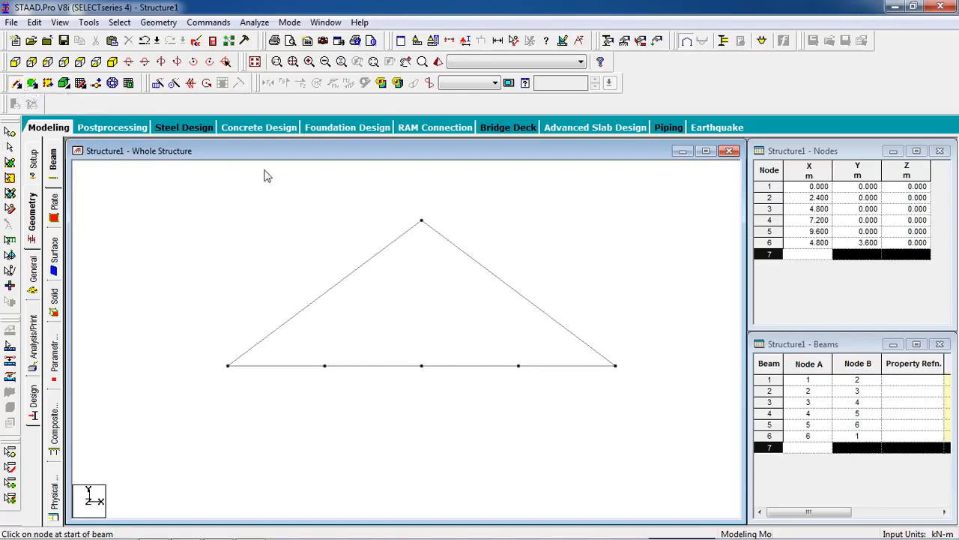
pyautogui.moveTo(422, 224); pyautogui.dragTo(423, 367)
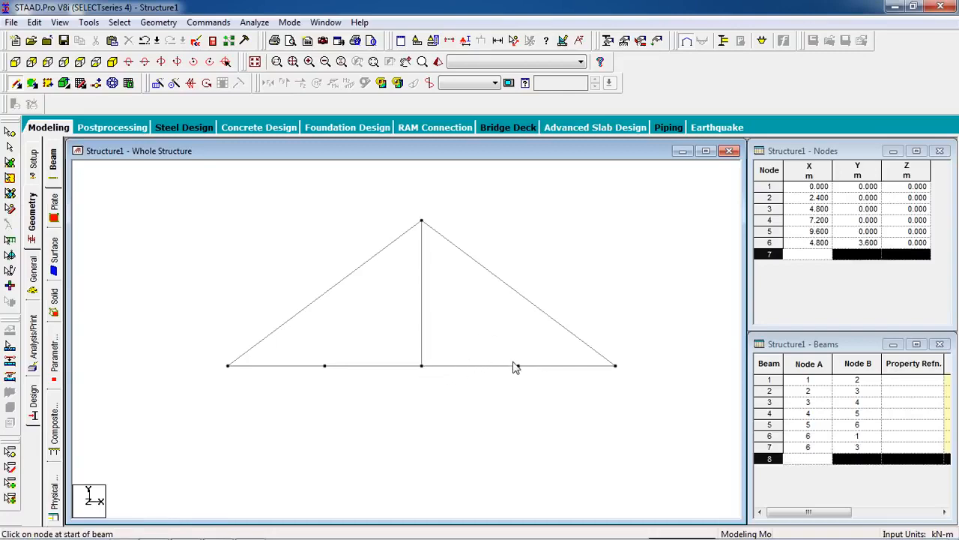
pyautogui.moveTo(519, 367); pyautogui.dragTo(422, 224)
pyautogui.moveTo(320, 375); pyautogui.dragTo(324, 368)
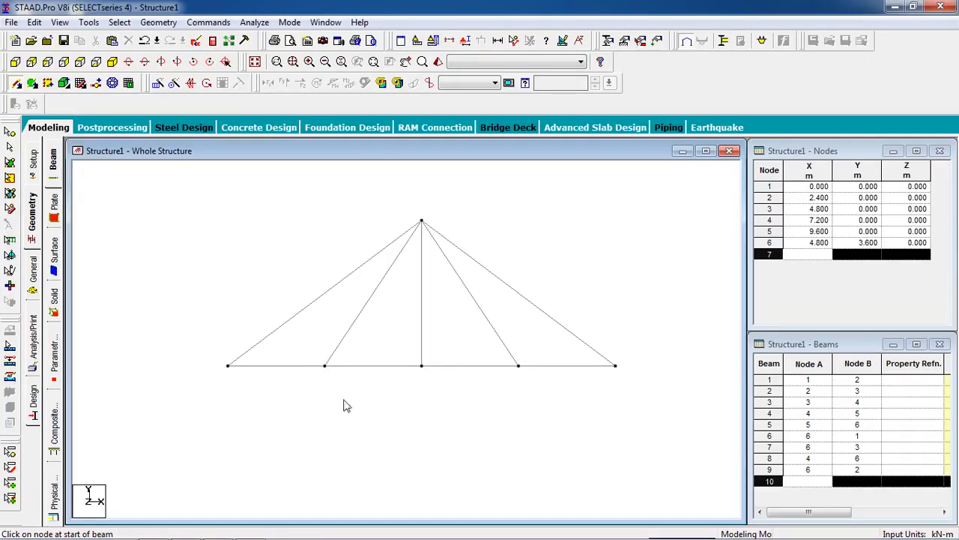
pyautogui.click(186, 529)
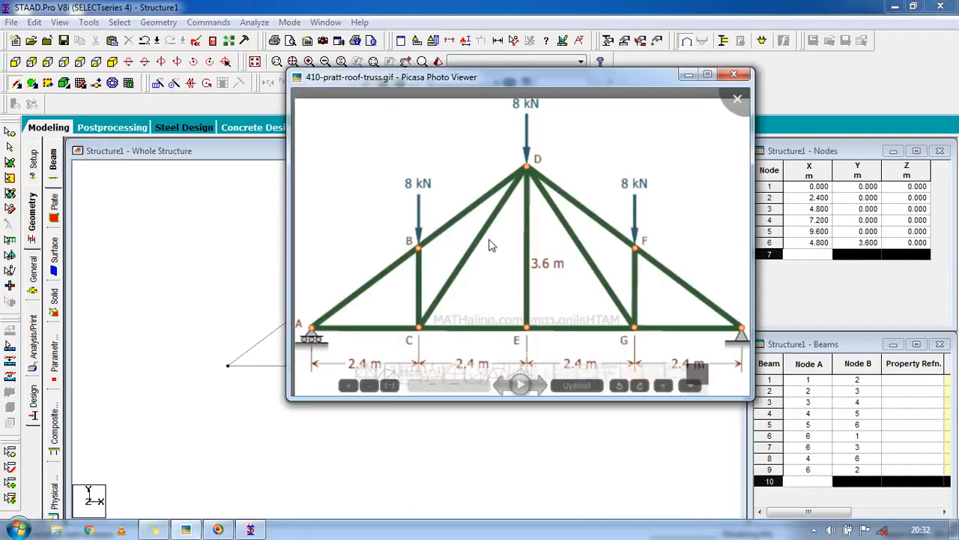
pyautogui.click(507, 11)
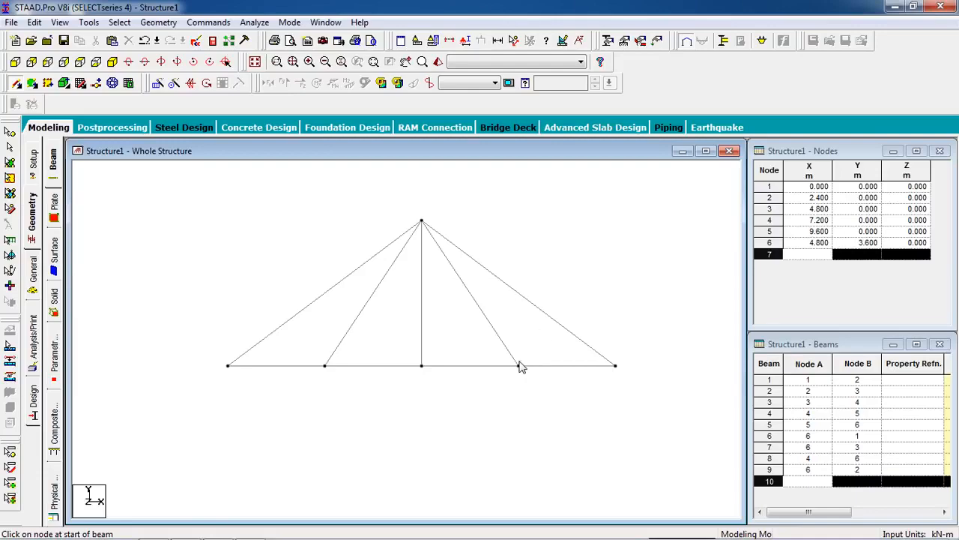
pyautogui.click(524, 301)
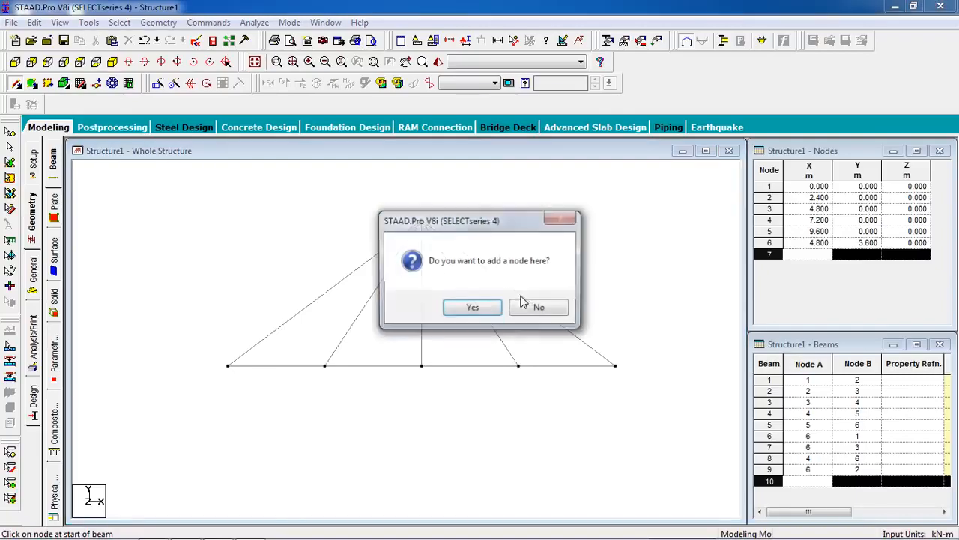
pyautogui.click(527, 309)
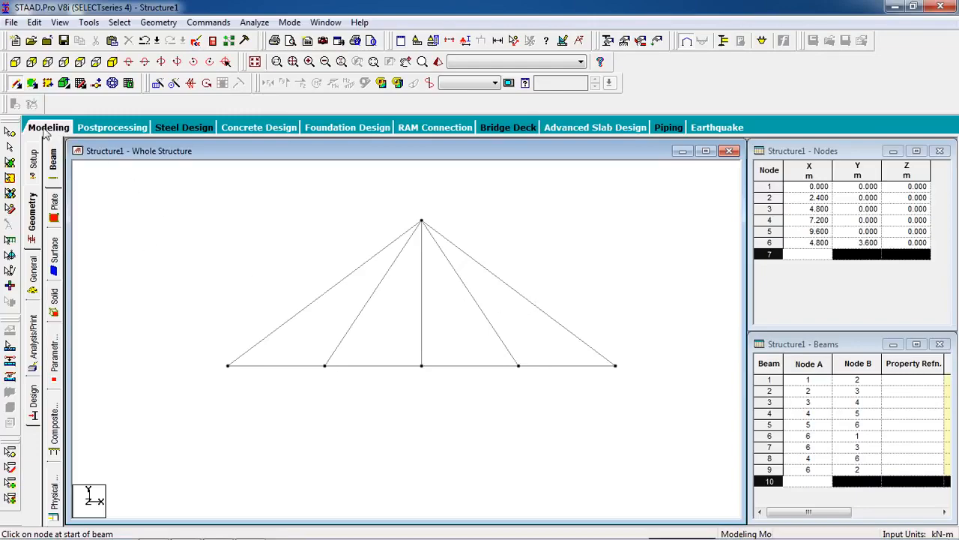
# - Check the reference image and insert a node at the midpoint of the right sloping top chord, between the apex and the 9.6 m node
pyautogui.click(10, 147)
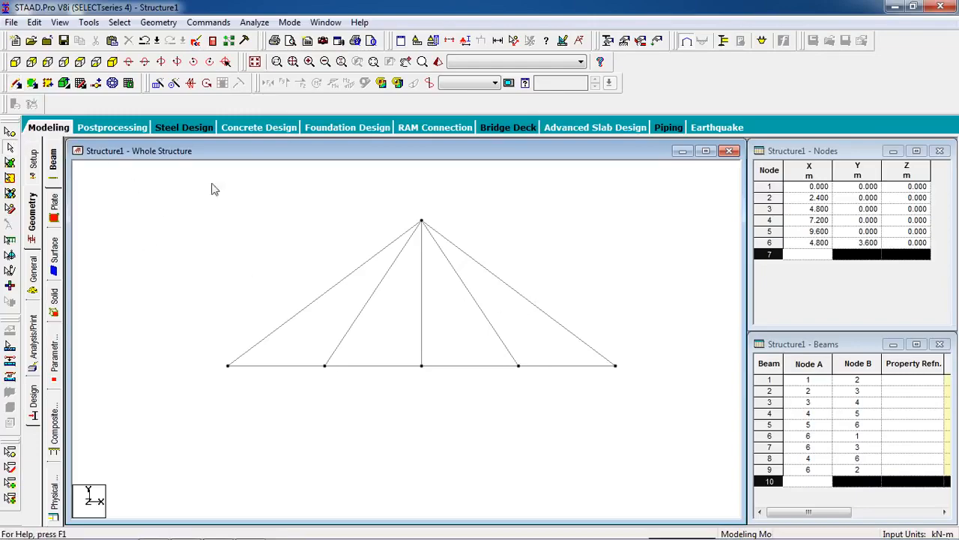
pyautogui.click(497, 280)
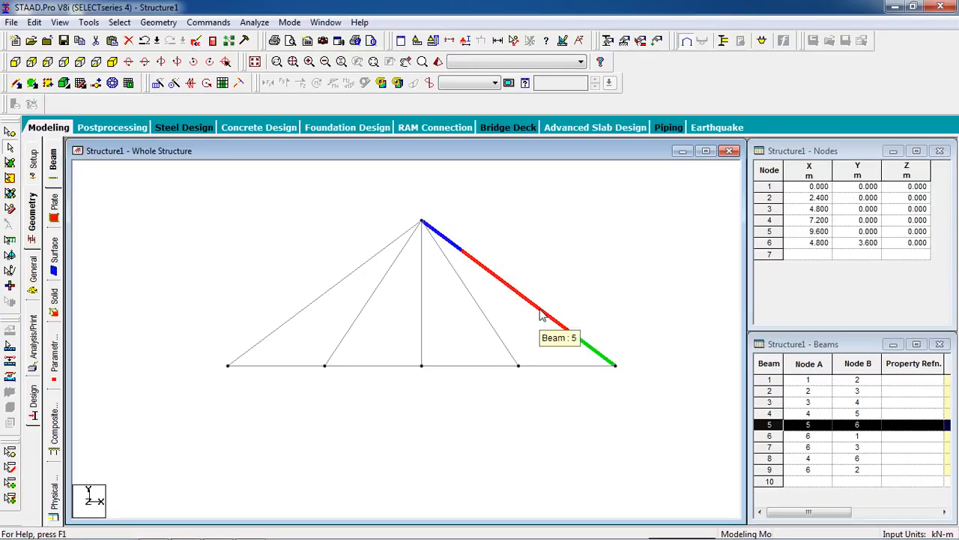
pyautogui.click(547, 268)
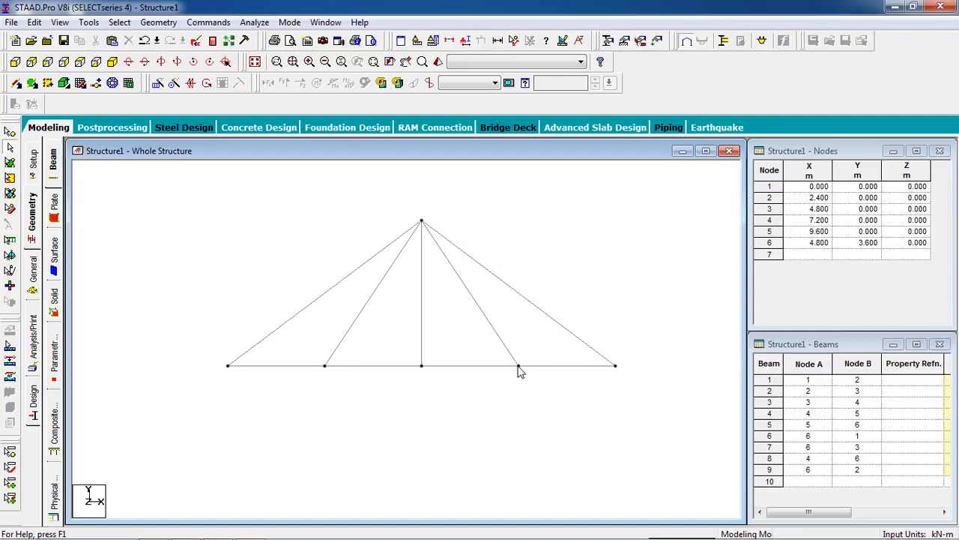
pyautogui.click(534, 307)
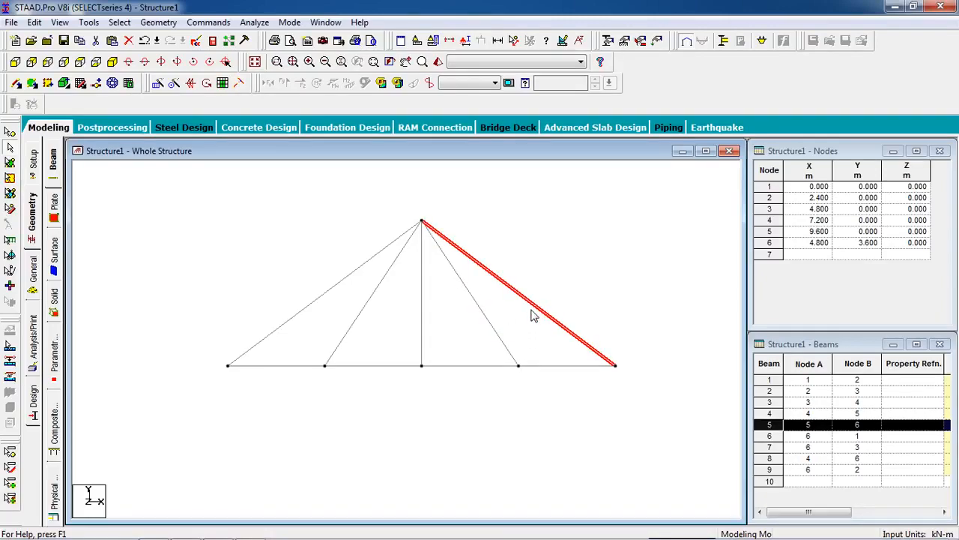
pyautogui.click(524, 324)
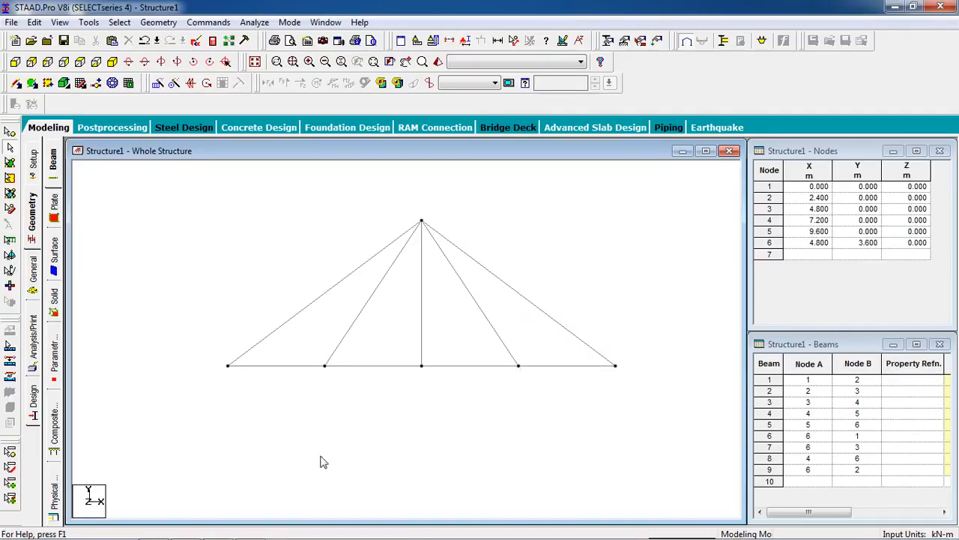
pyautogui.click(186, 529)
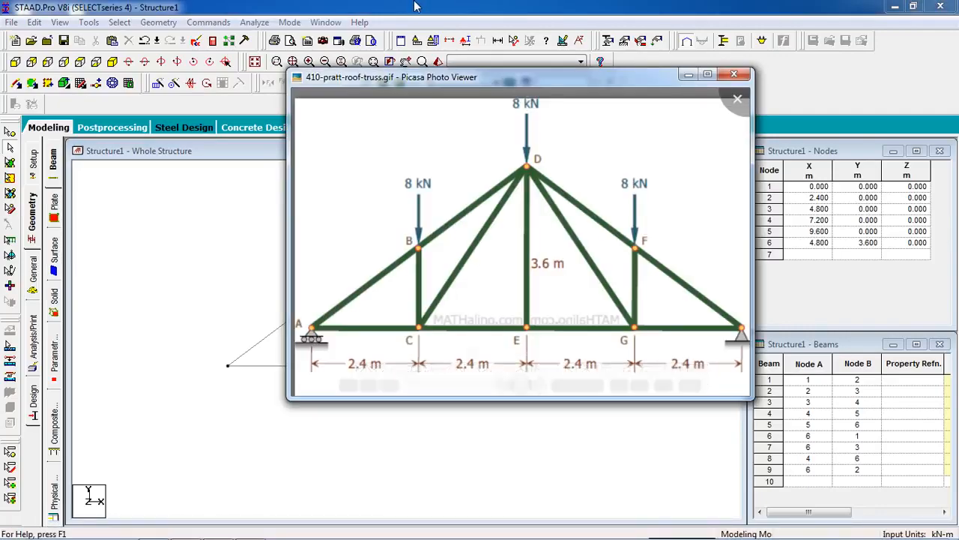
pyautogui.press('Escape')
pyautogui.click(525, 300)
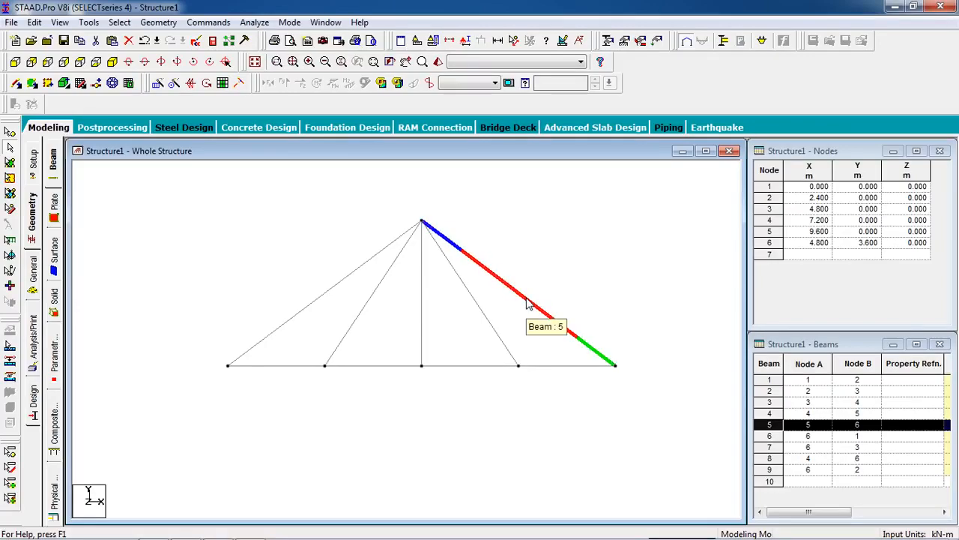
pyautogui.rightClick(529, 301)
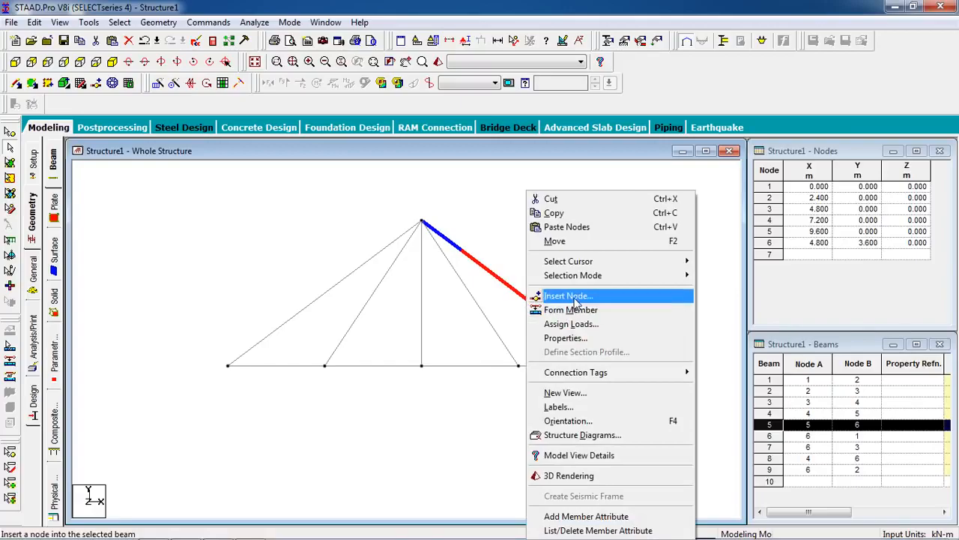
pyautogui.click(559, 297)
pyautogui.click(442, 336)
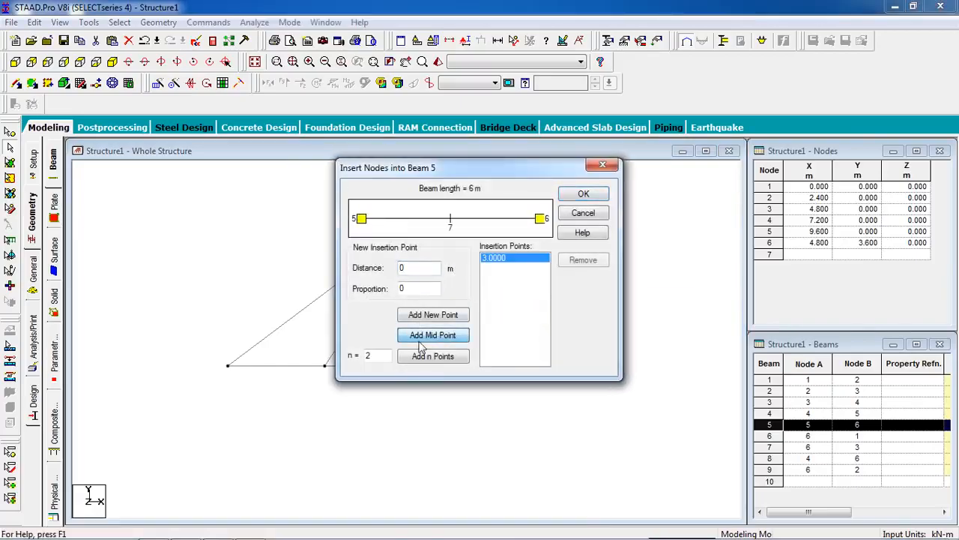
pyautogui.click(583, 193)
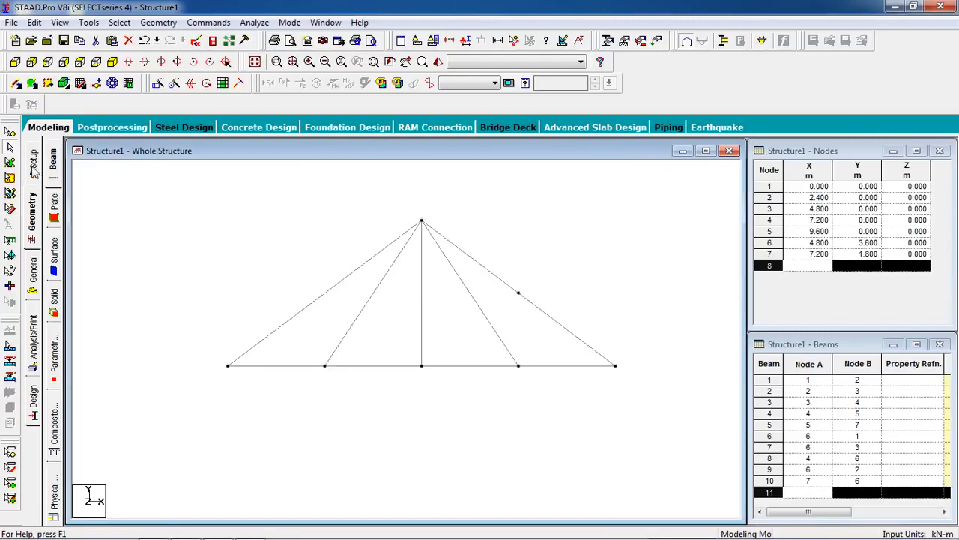
# - Insert a node at the midpoint of the left sloping top chord, between the apex and the origin
pyautogui.click(305, 301)
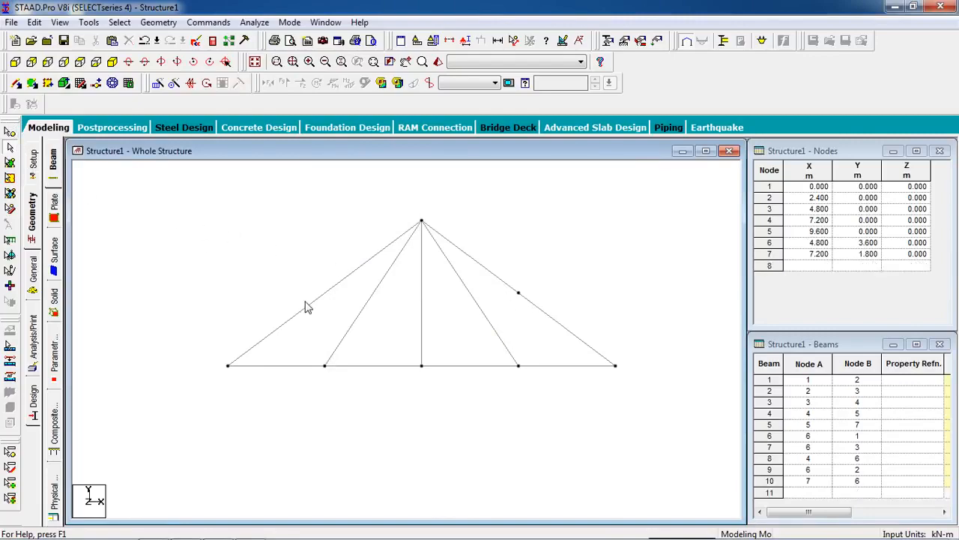
pyautogui.click(307, 309)
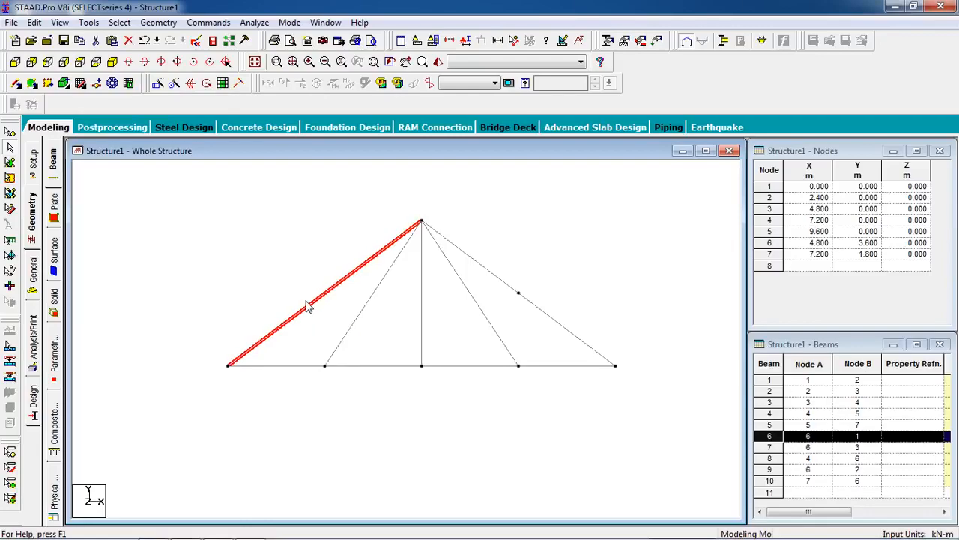
pyautogui.rightClick(309, 310)
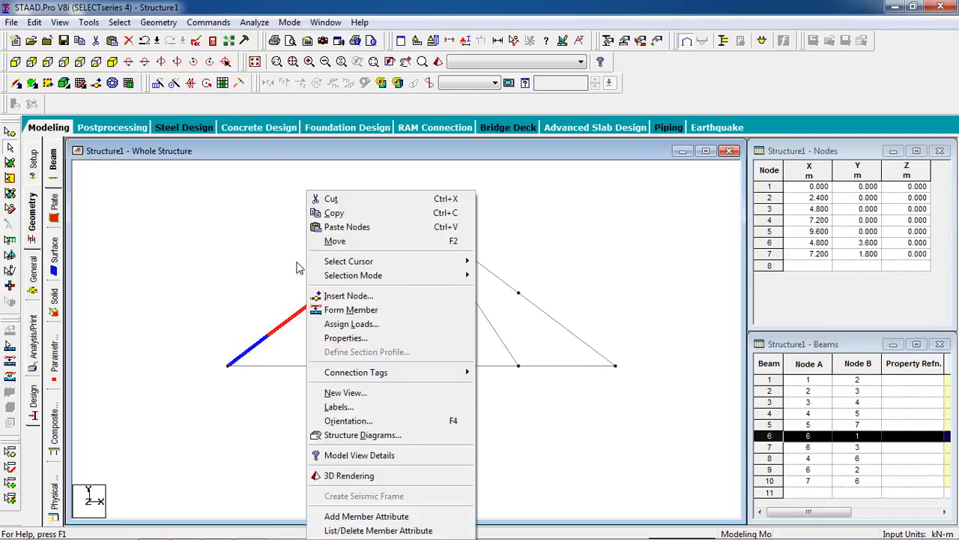
pyautogui.click(337, 296)
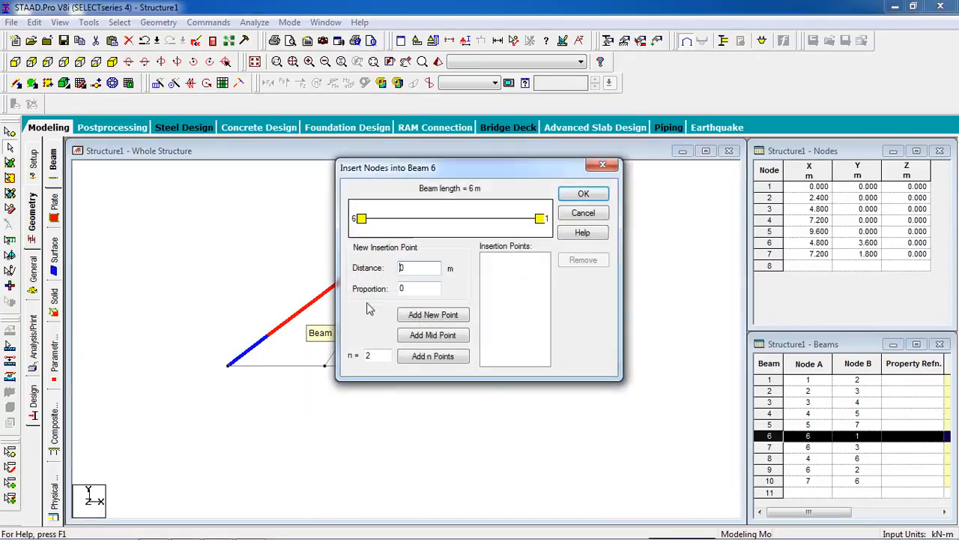
pyautogui.click(433, 335)
pyautogui.click(583, 193)
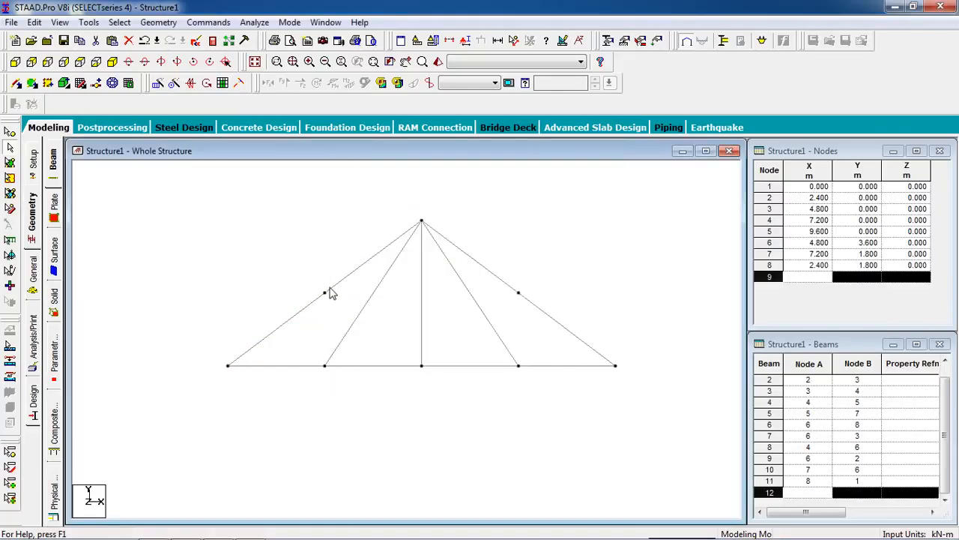
# - Add vertical beams from the two top chord midpoint nodes down to the bottom chord nodes at X = 2.4 and 7.2 m
pyautogui.click(15, 83)
pyautogui.click(324, 293)
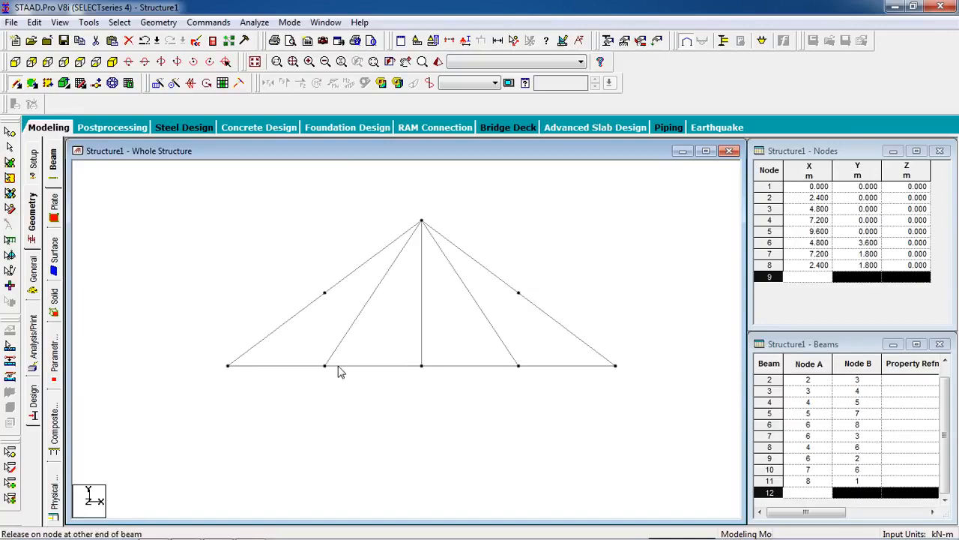
pyautogui.click(324, 365)
pyautogui.moveTo(519, 293); pyautogui.dragTo(520, 367)
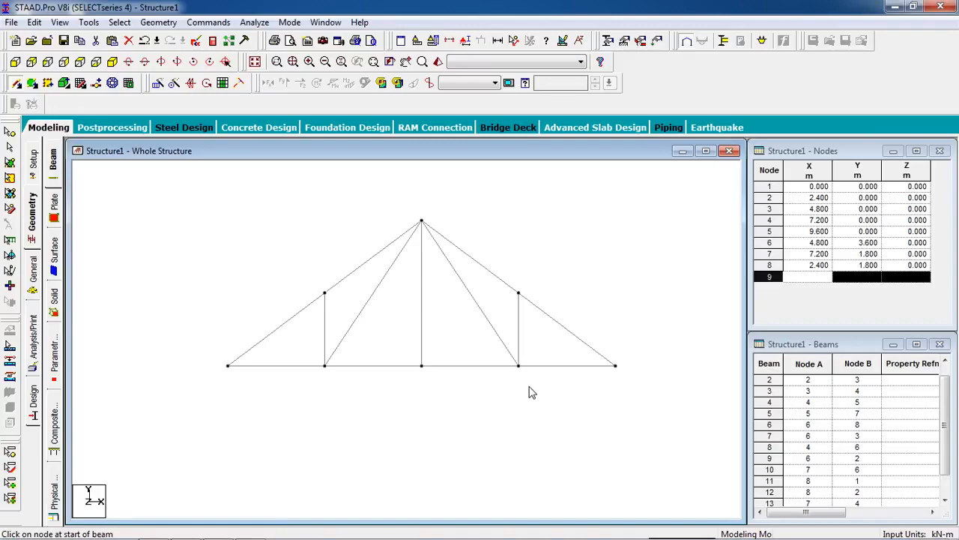
# - Switch to node selection and create a pinned support definition for the structure
pyautogui.scroll(-8, 529, 353)
pyautogui.scroll(8, 524, 375)
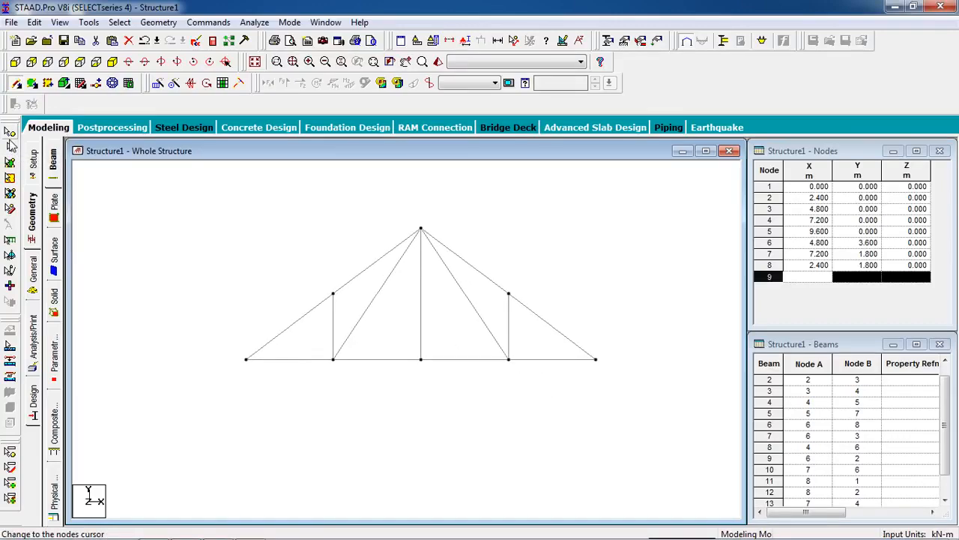
pyautogui.click(9, 145)
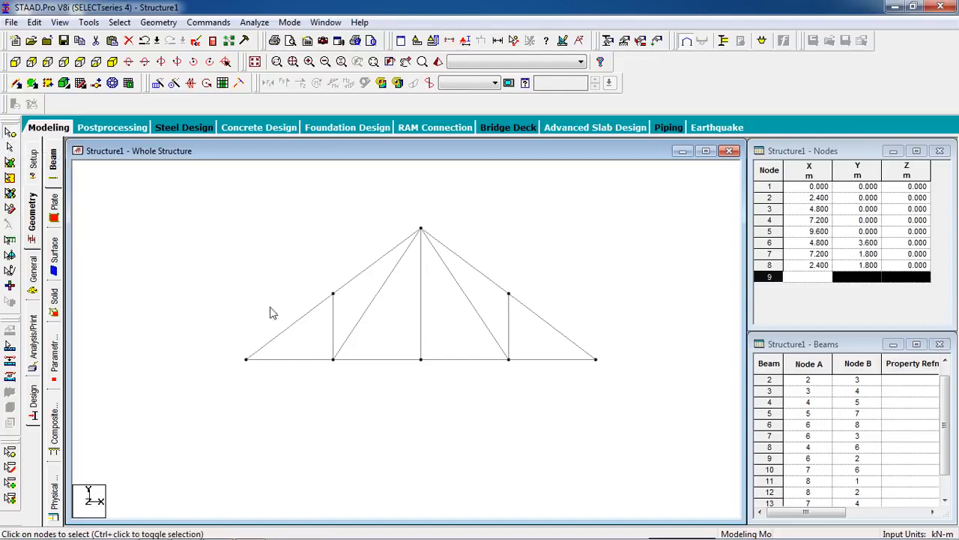
pyautogui.moveTo(414, 417); pyautogui.dragTo(408, 405, button='middle')
pyautogui.scroll(1, 410, 409)
pyautogui.scroll(-2, 410, 409)
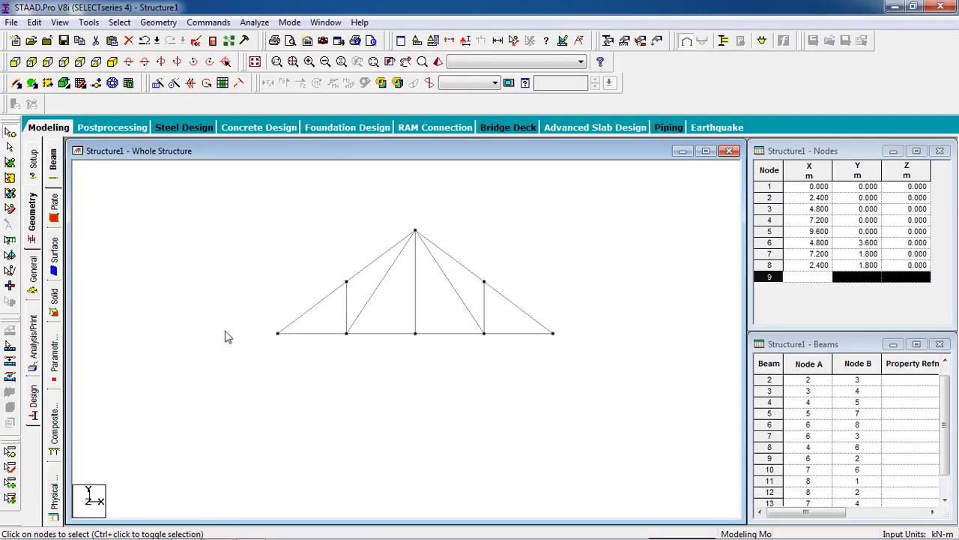
pyautogui.click(624, 41)
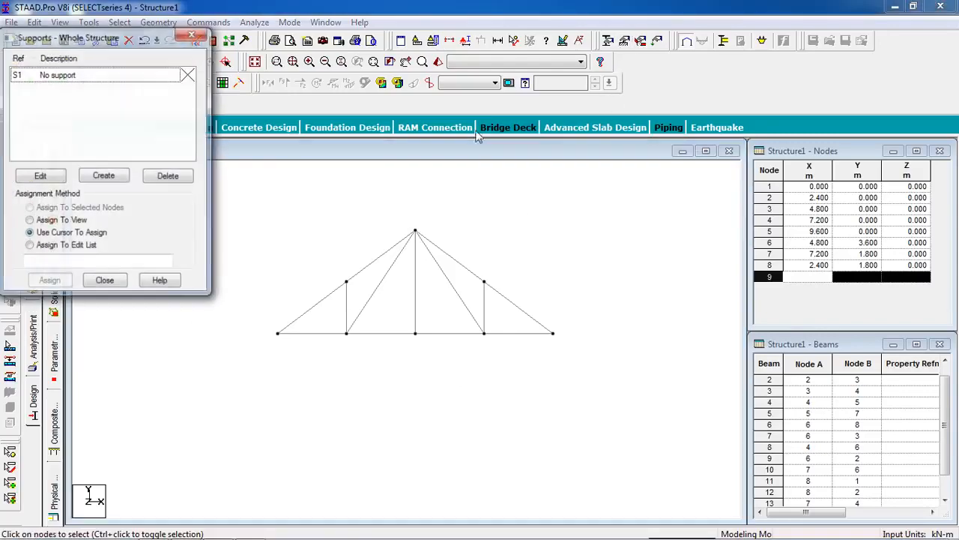
pyautogui.moveTo(41, 29); pyautogui.dragTo(725, 77)
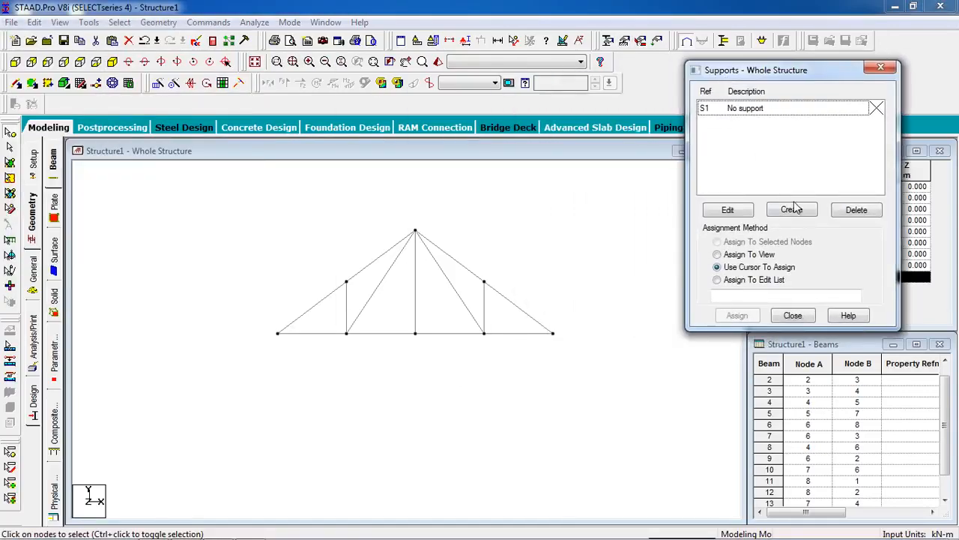
pyautogui.click(793, 209)
pyautogui.click(707, 66)
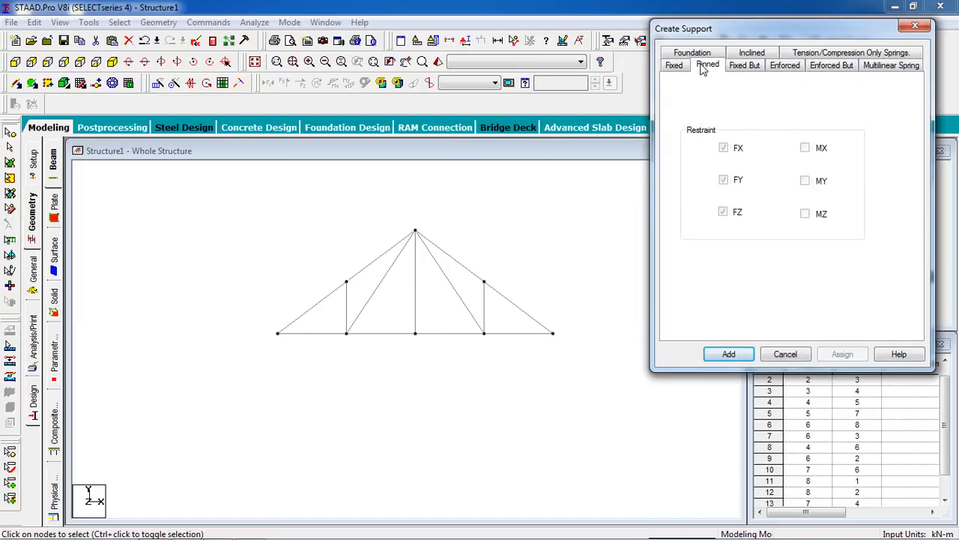
pyautogui.click(729, 354)
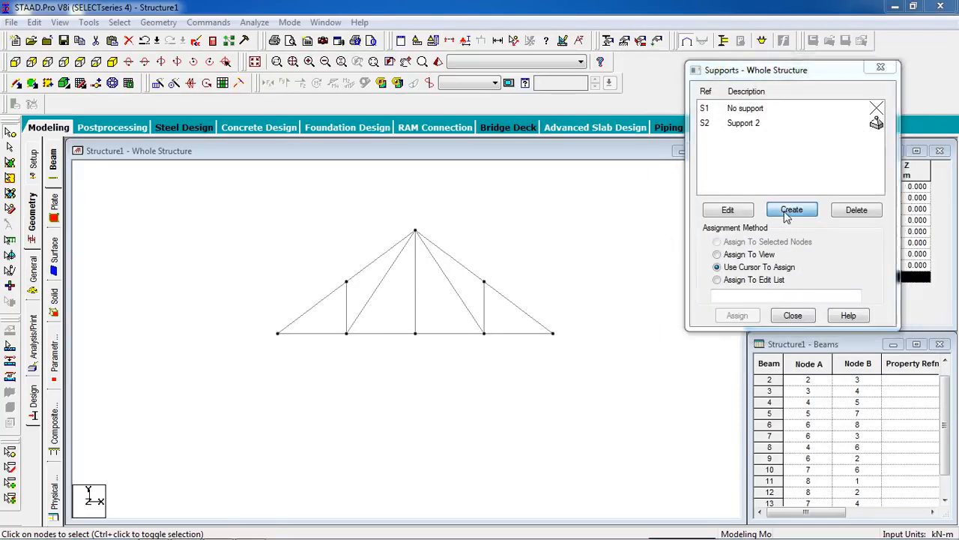
# - Create a Fixed But support definition with FX and MZ released
pyautogui.click(791, 211)
pyautogui.click(709, 66)
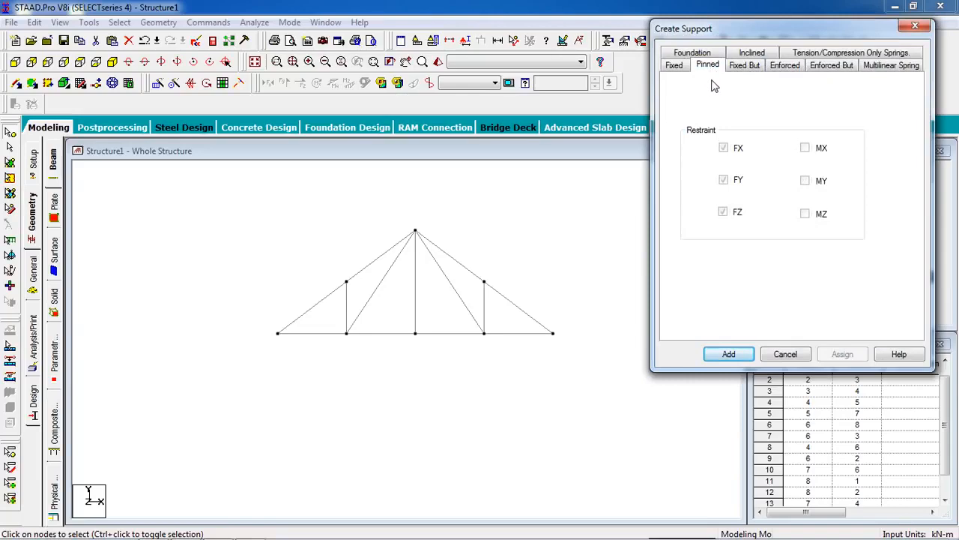
pyautogui.click(744, 66)
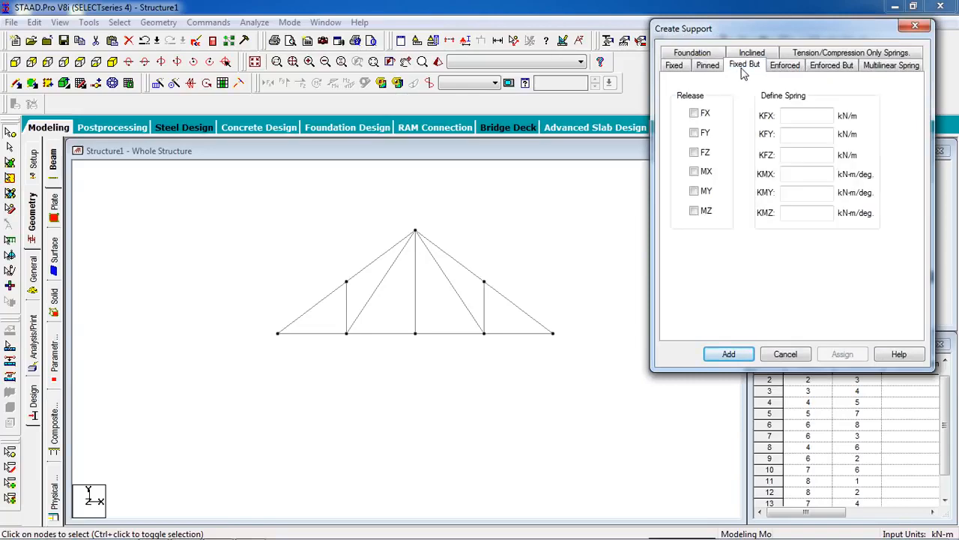
pyautogui.click(695, 113)
pyautogui.click(694, 210)
pyautogui.click(729, 354)
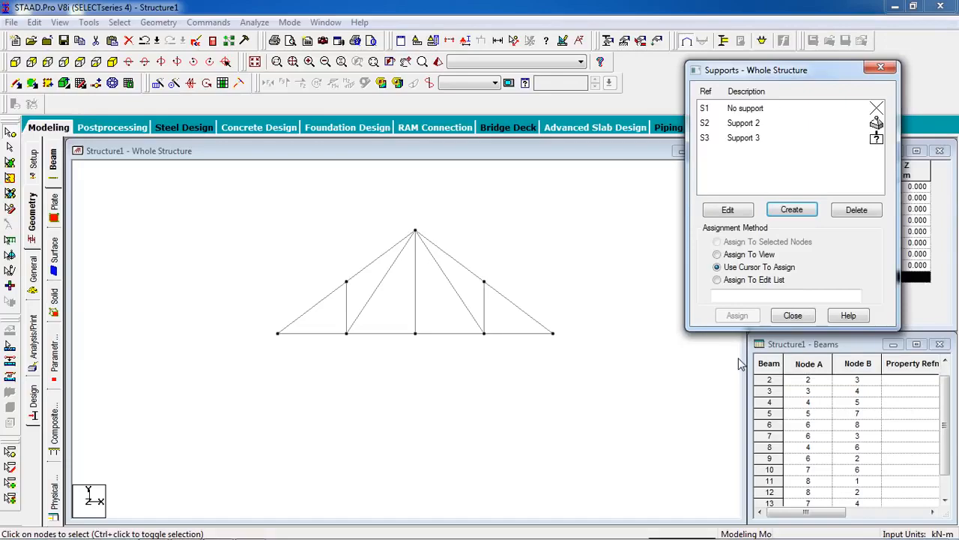
# - Check the support positions in the reference image and assign the pinned support to the bottom chord node at X = 9.6 m
pyautogui.click(758, 126)
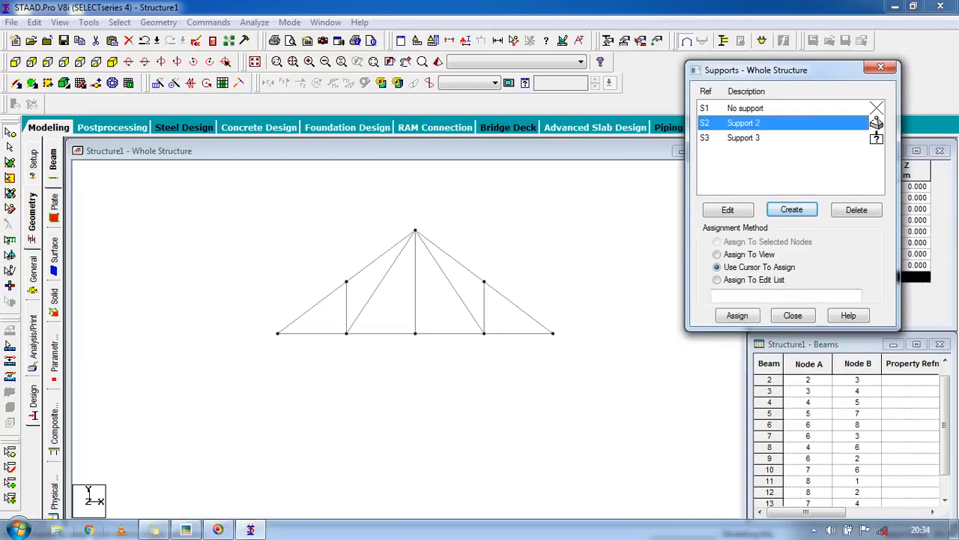
pyautogui.click(180, 530)
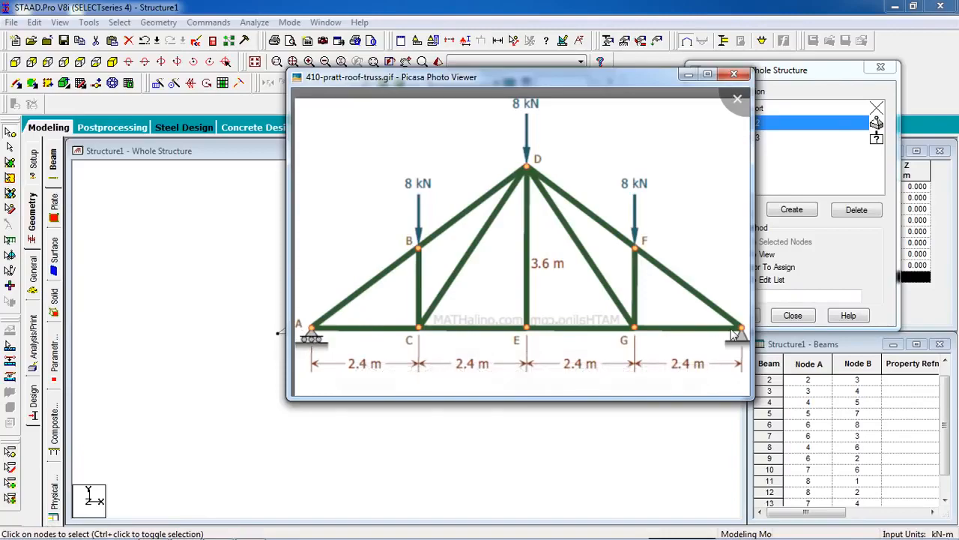
pyautogui.click(784, 173)
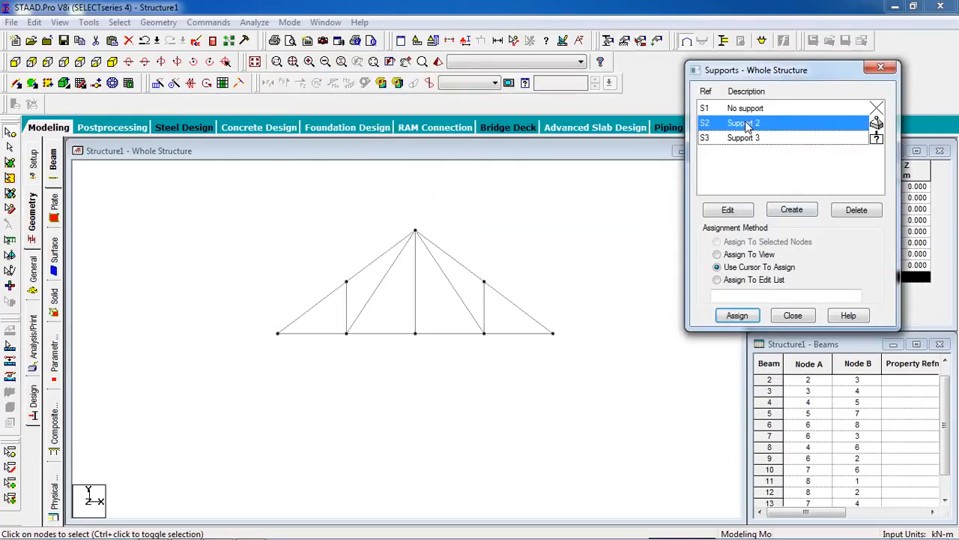
pyautogui.click(554, 333)
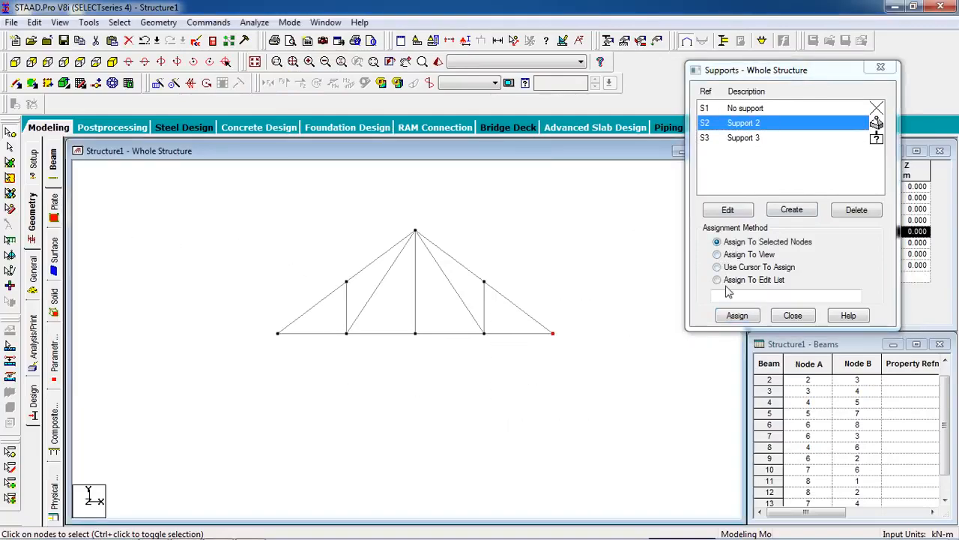
pyautogui.click(738, 315)
pyautogui.click(793, 293)
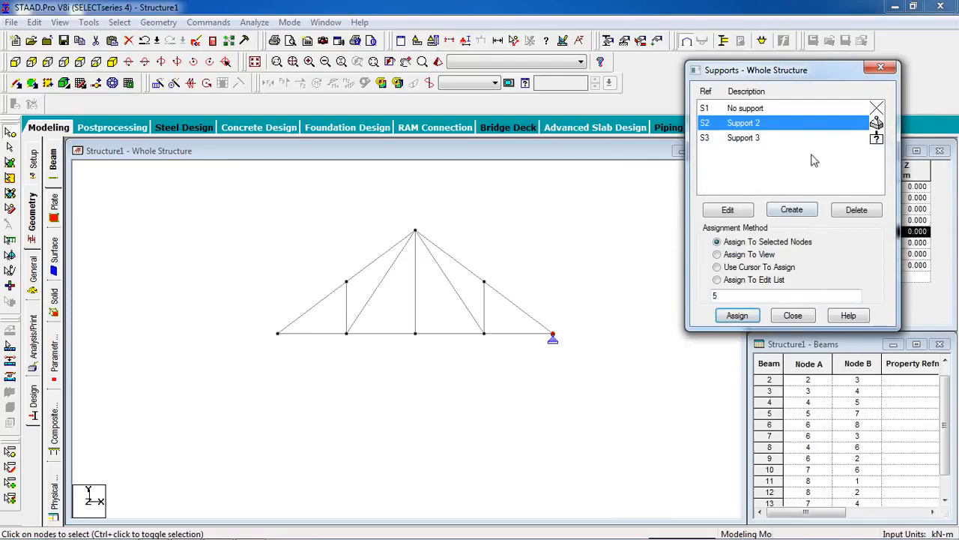
# - Assign the Fixed But support to the truss node at the origin and close the supports dialog
pyautogui.click(800, 139)
pyautogui.click(278, 333)
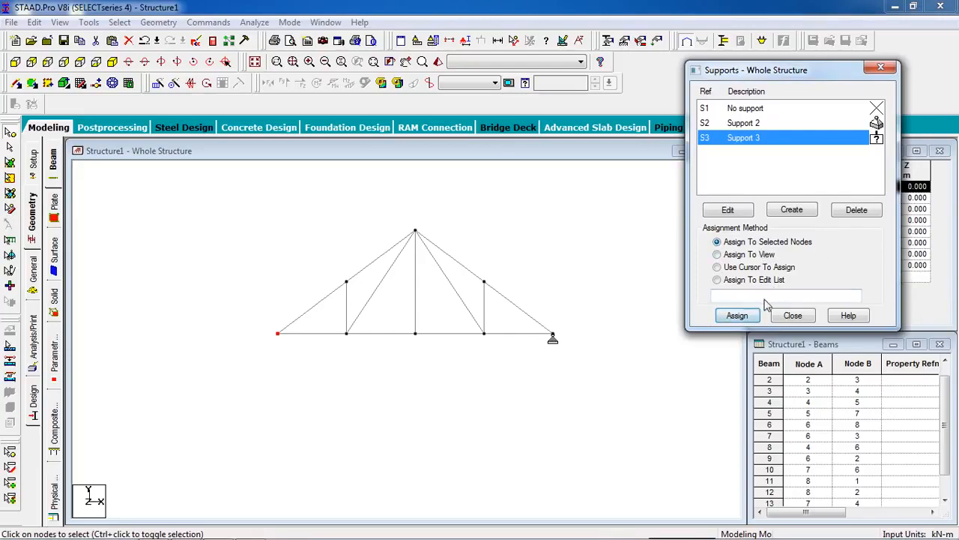
pyautogui.click(731, 316)
pyautogui.click(853, 233)
pyautogui.scroll(2, 387, 315)
pyautogui.moveTo(387, 314); pyautogui.dragTo(350, 320, button='middle')
pyautogui.scroll(1, 341, 322)
pyautogui.scroll(1, 348, 306)
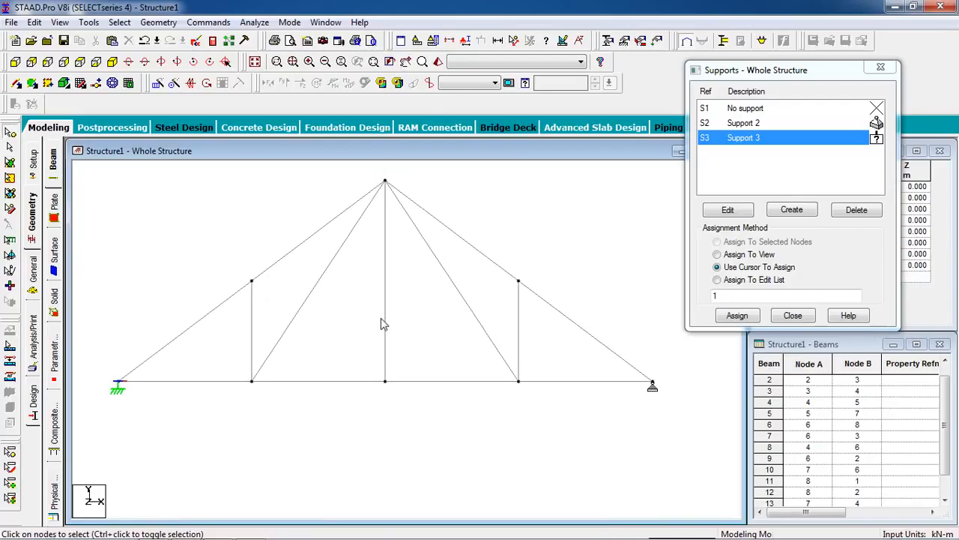
pyautogui.click(792, 316)
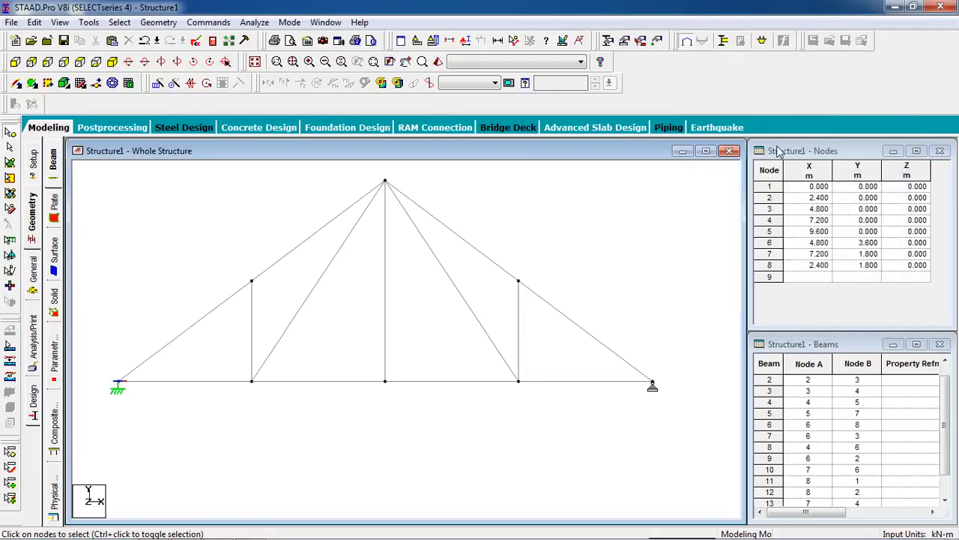
# - Open the section database from the member properties and bring up the Indian steel angle profiles
pyautogui.click(608, 41)
pyautogui.moveTo(156, 40); pyautogui.dragTo(814, 123)
pyautogui.click(831, 303)
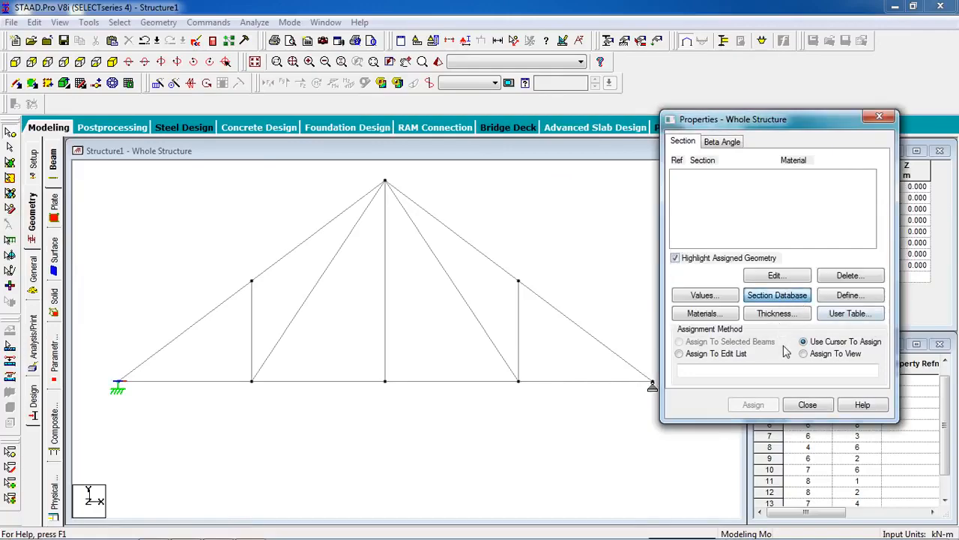
pyautogui.click(778, 299)
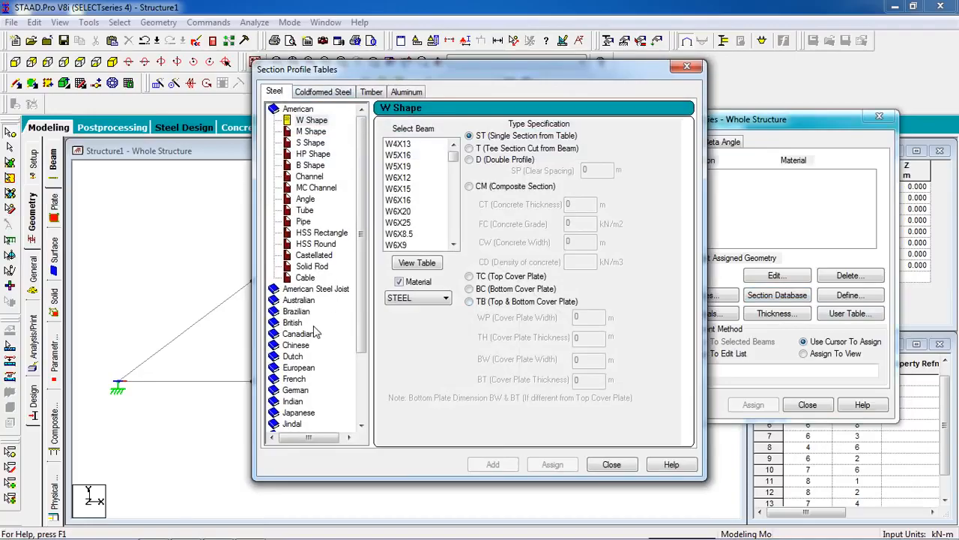
pyautogui.click(293, 401)
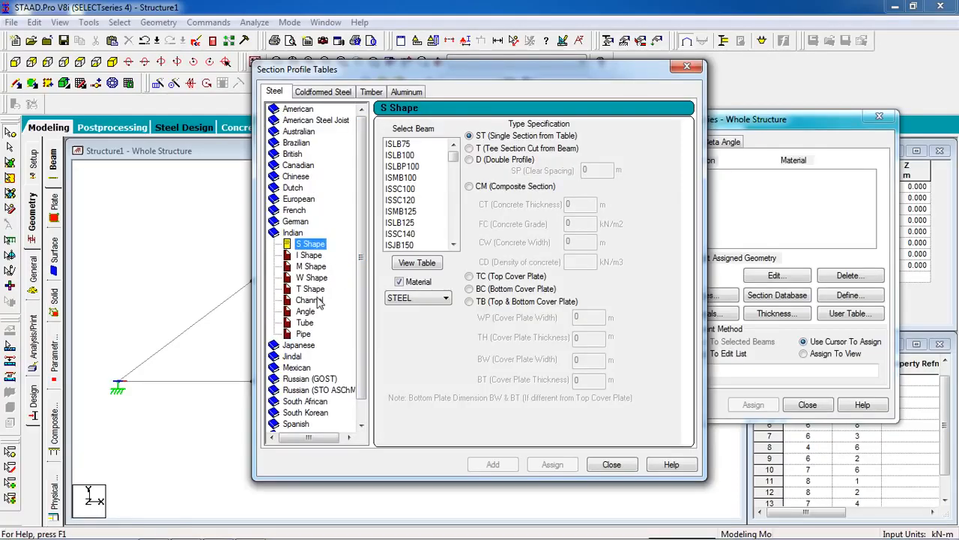
pyautogui.click(313, 324)
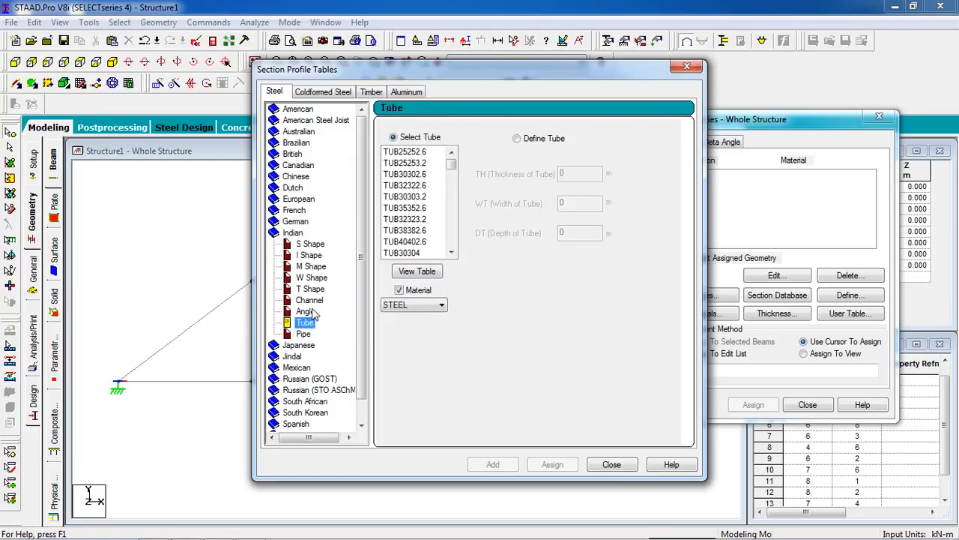
pyautogui.click(313, 313)
# - Add the Indian angle ISA20x20x3 as a single section in STEEL to the section properties
pyautogui.moveTo(450, 166)
pyautogui.mouseDown()
pyautogui.moveTo(449, 251)
pyautogui.moveTo(461, 178)
pyautogui.moveTo(449, 156)
pyautogui.mouseUp()
pyautogui.click(412, 153)
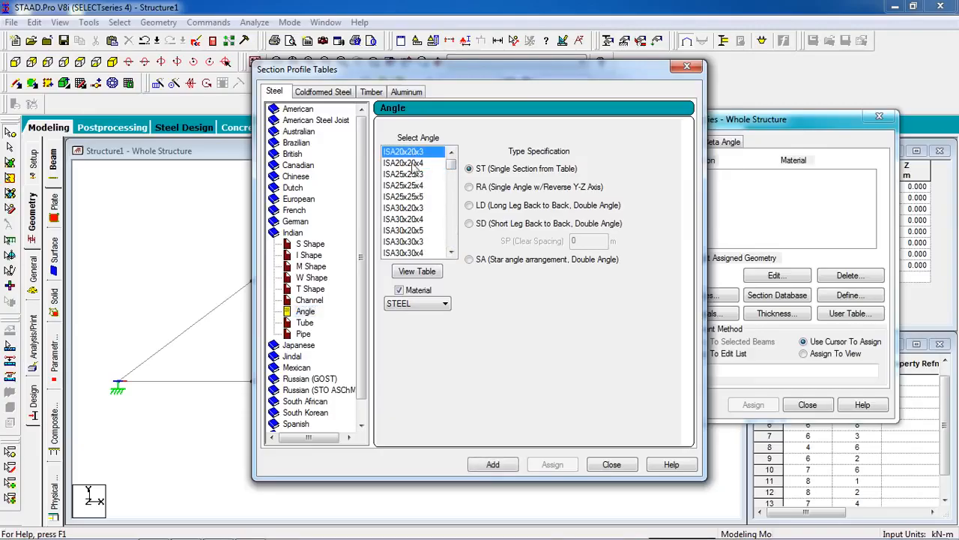
pyautogui.click(439, 303)
pyautogui.click(443, 302)
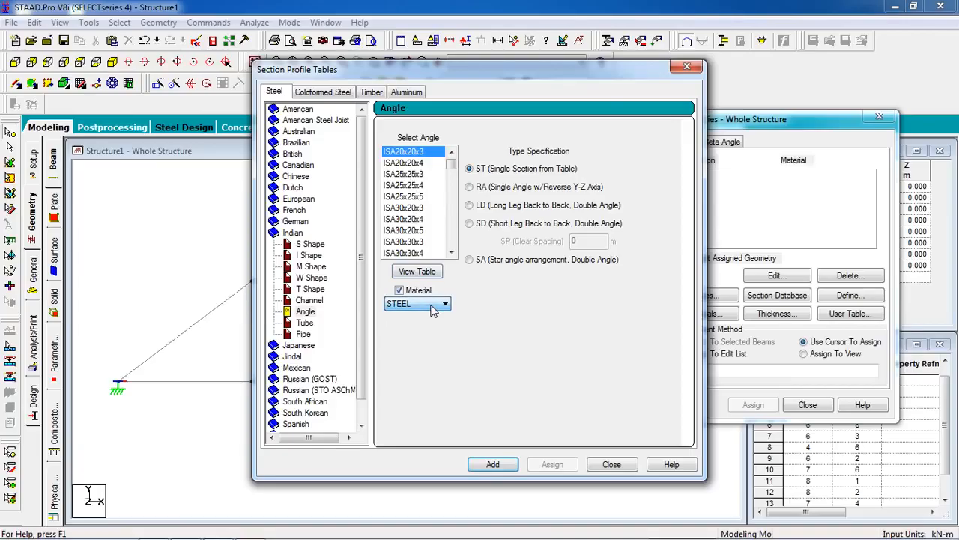
pyautogui.click(494, 465)
pyautogui.click(613, 466)
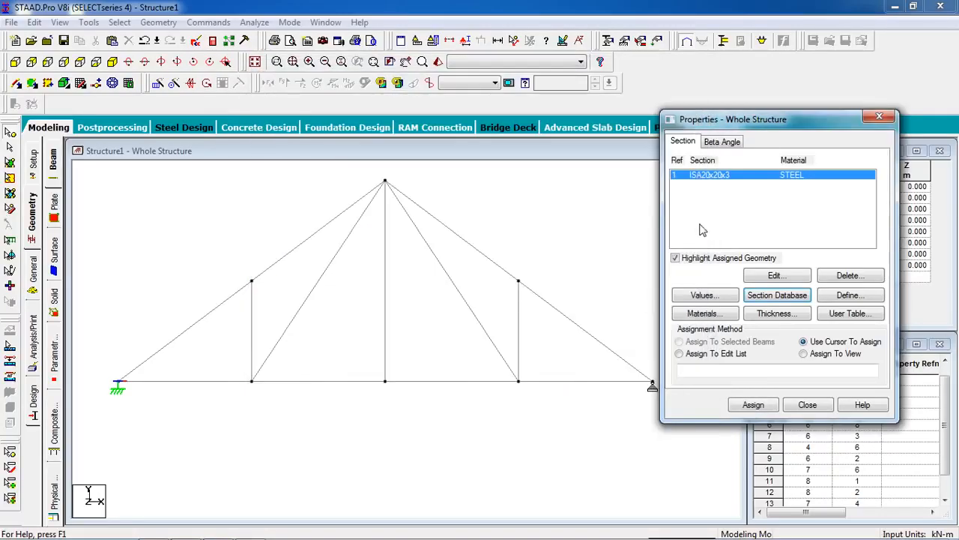
# - Assign the ISA20x20x3 section to all truss members by selecting the whole truss, and close the properties dialog
pyautogui.moveTo(515, 242); pyautogui.dragTo(495, 240, button='middle')
pyautogui.scroll(-2, 494, 240)
pyautogui.scroll(-1, 494, 247)
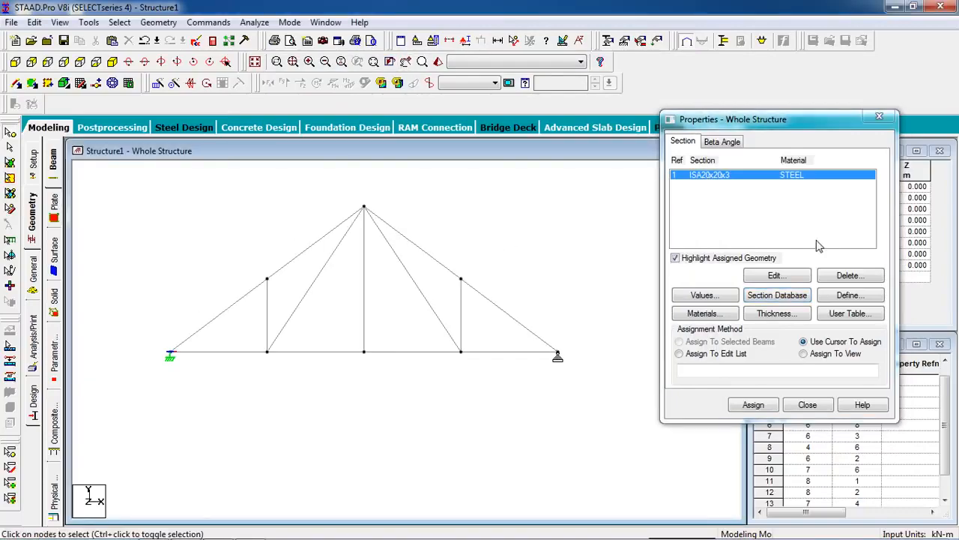
pyautogui.click(752, 183)
pyautogui.click(11, 147)
pyautogui.moveTo(569, 199); pyautogui.dragTo(163, 390)
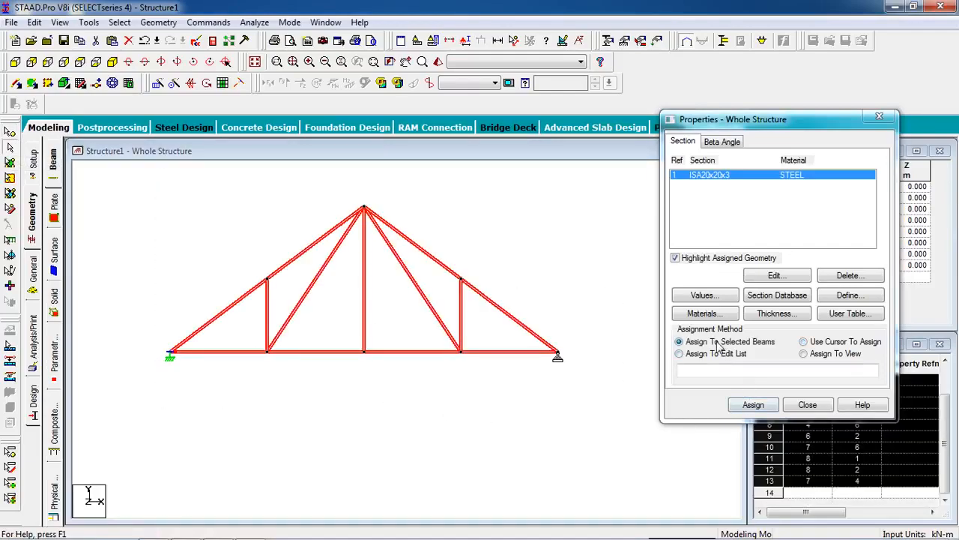
pyautogui.click(753, 404)
pyautogui.click(840, 305)
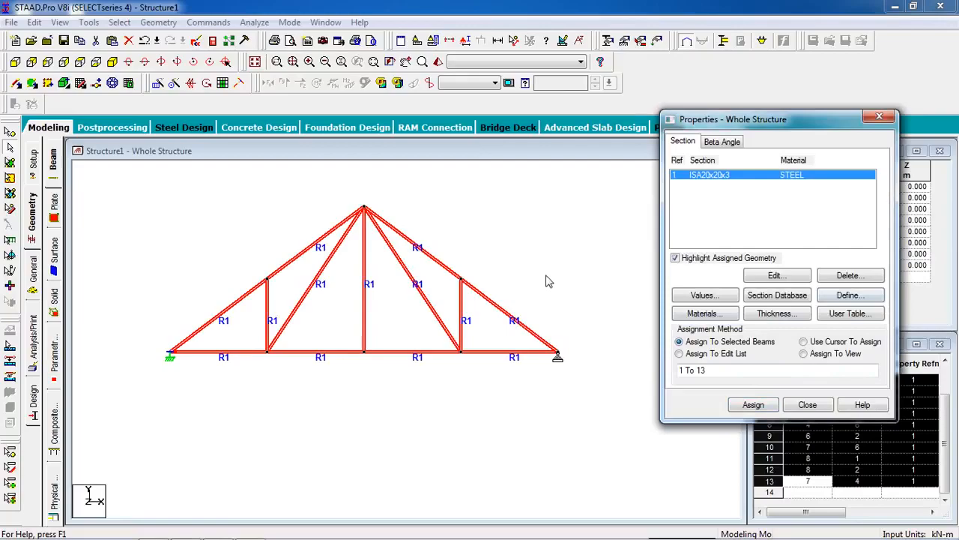
pyautogui.moveTo(557, 249); pyautogui.dragTo(556, 270, button='middle')
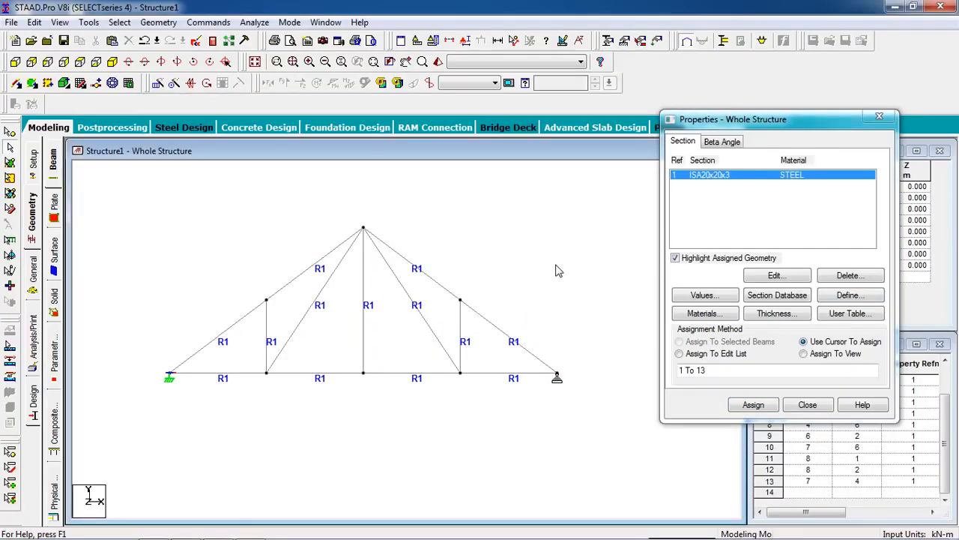
pyautogui.click(800, 409)
pyautogui.moveTo(601, 272); pyautogui.dragTo(617, 278, button='middle')
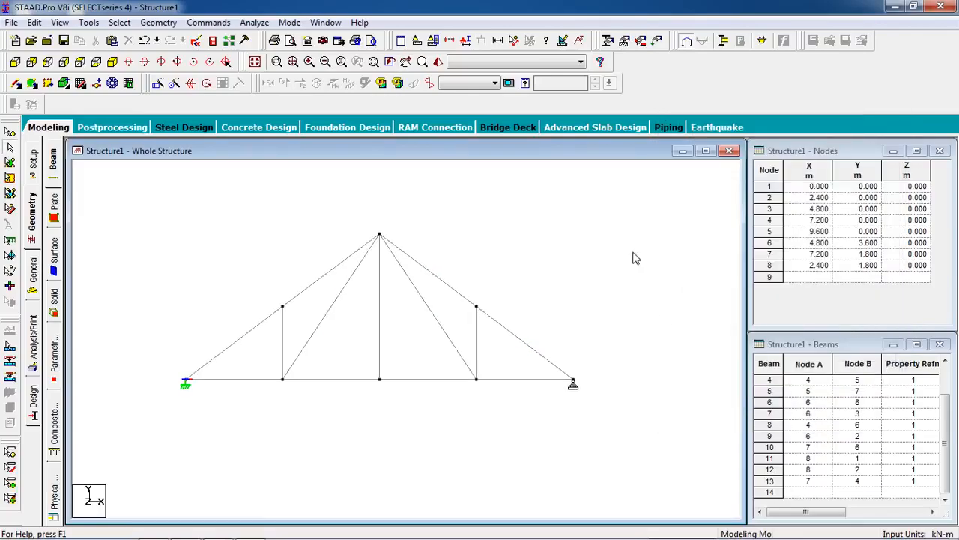
# - Create primary load case 1 with loading type Dead and the title Dead
pyautogui.click(656, 40)
pyautogui.click(780, 177)
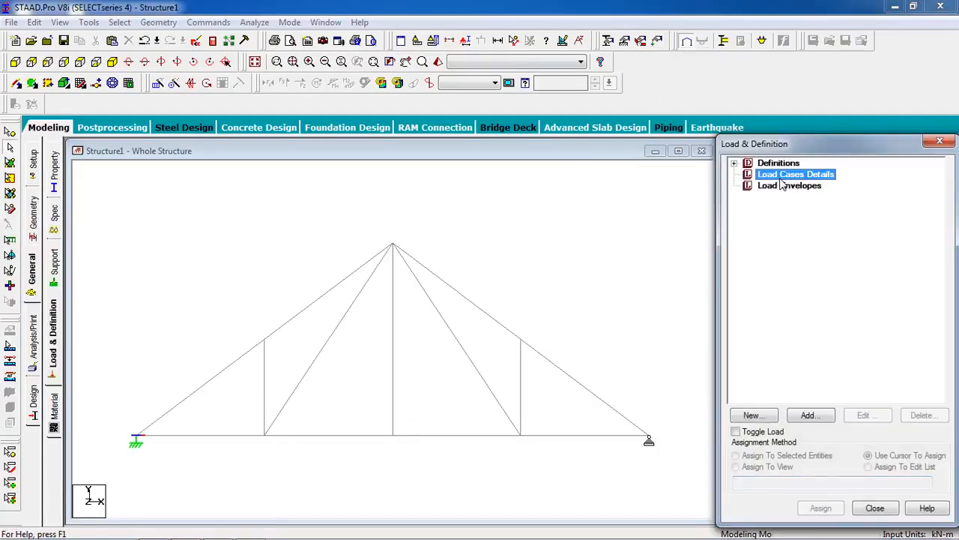
pyautogui.click(807, 416)
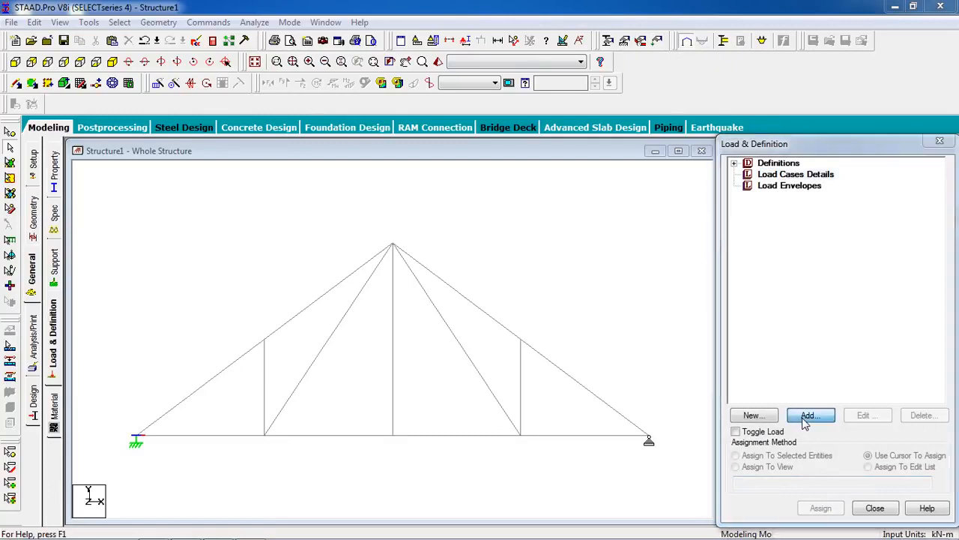
pyautogui.click(522, 198)
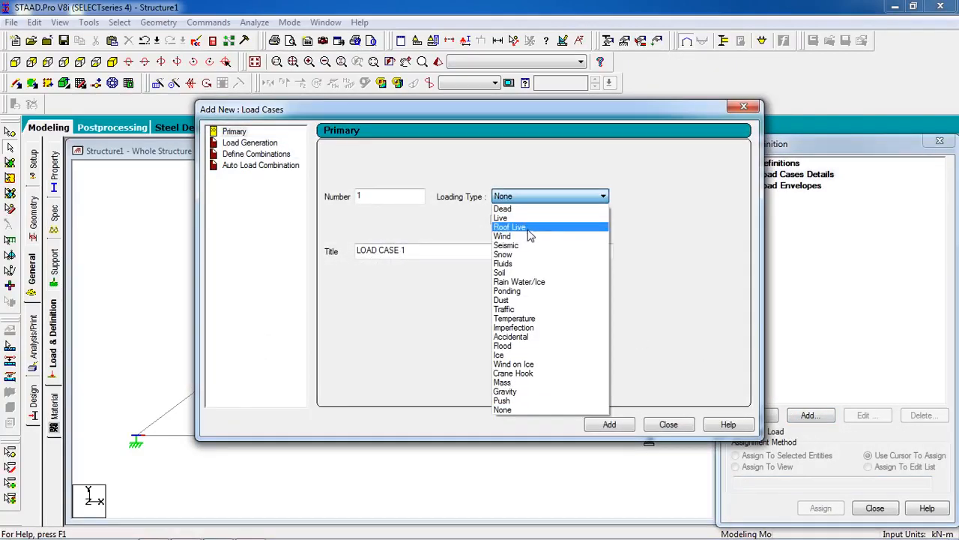
pyautogui.click(527, 207)
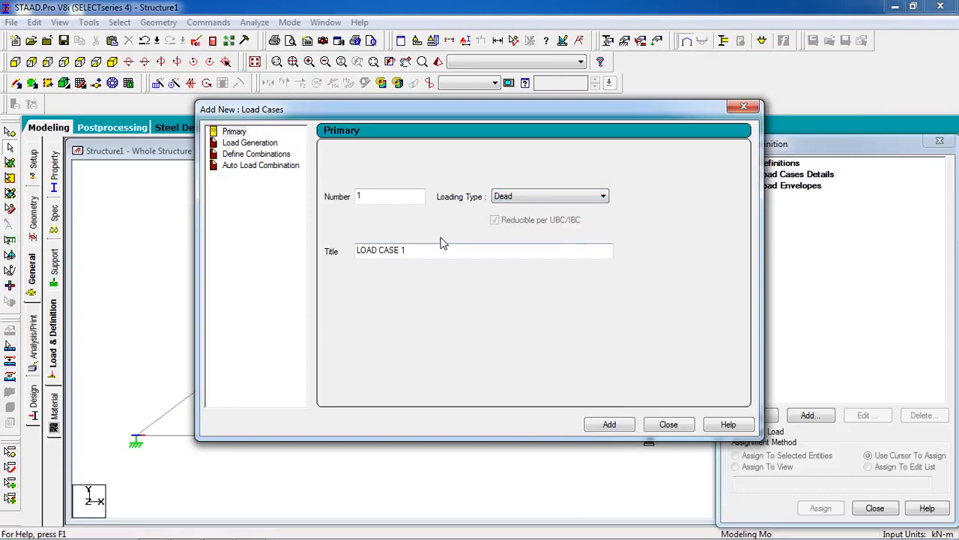
pyautogui.moveTo(420, 255); pyautogui.dragTo(274, 248)
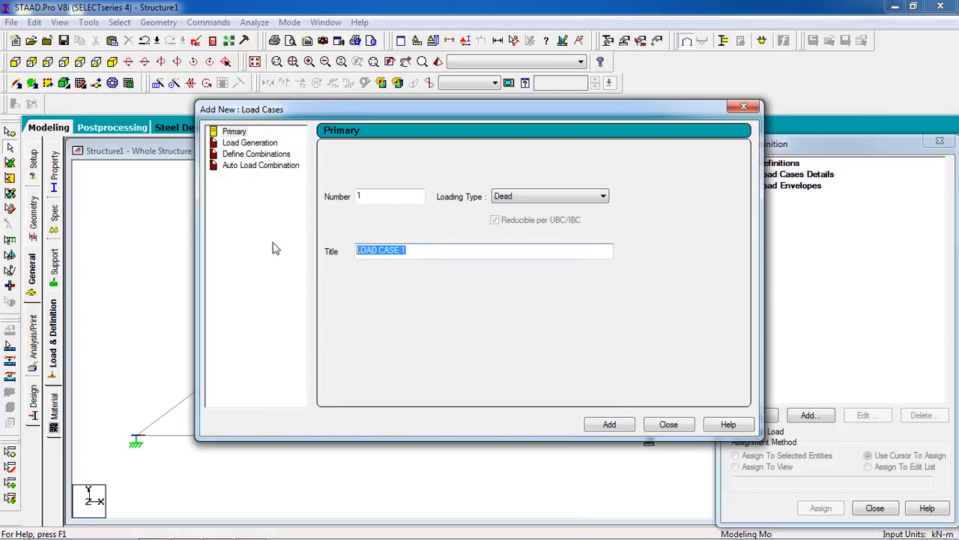
pyautogui.write('DE')
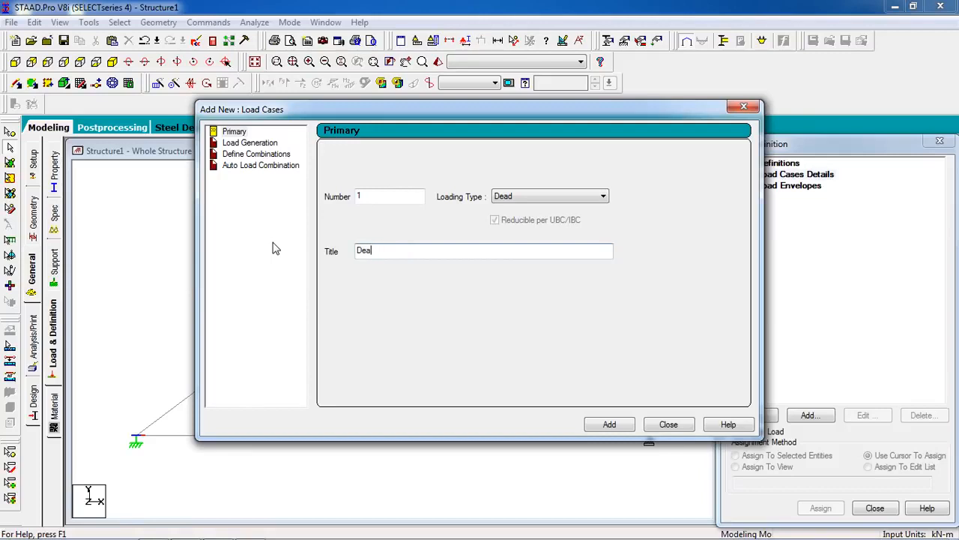
pyautogui.click(606, 425)
pyautogui.click(669, 424)
# - Add a selfweight load in the Y direction with factor -1 to the Dead load case
pyautogui.click(780, 191)
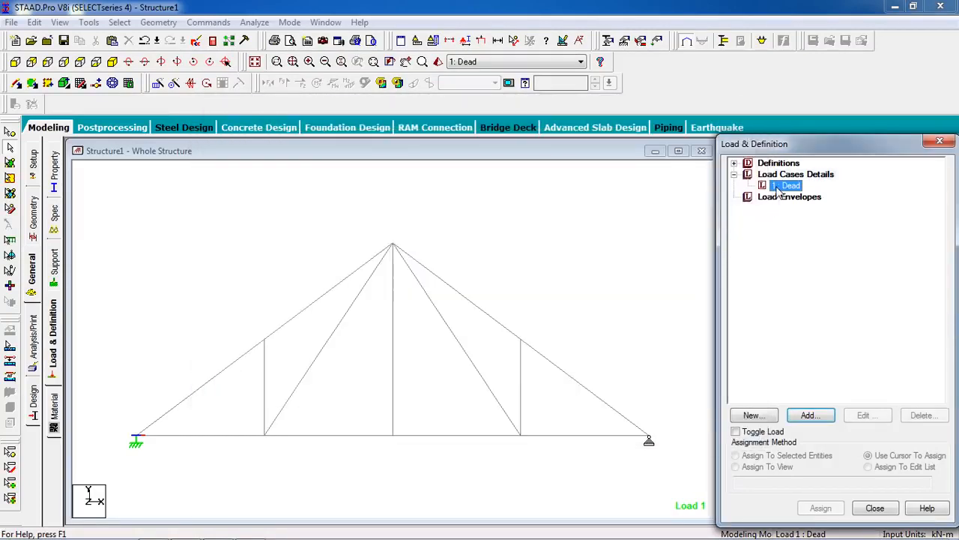
pyautogui.click(813, 418)
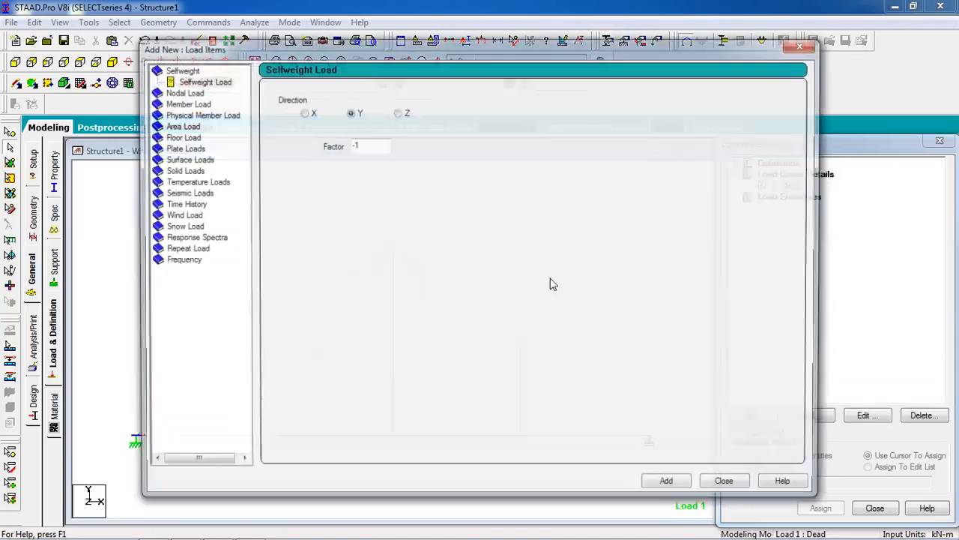
pyautogui.click(180, 80)
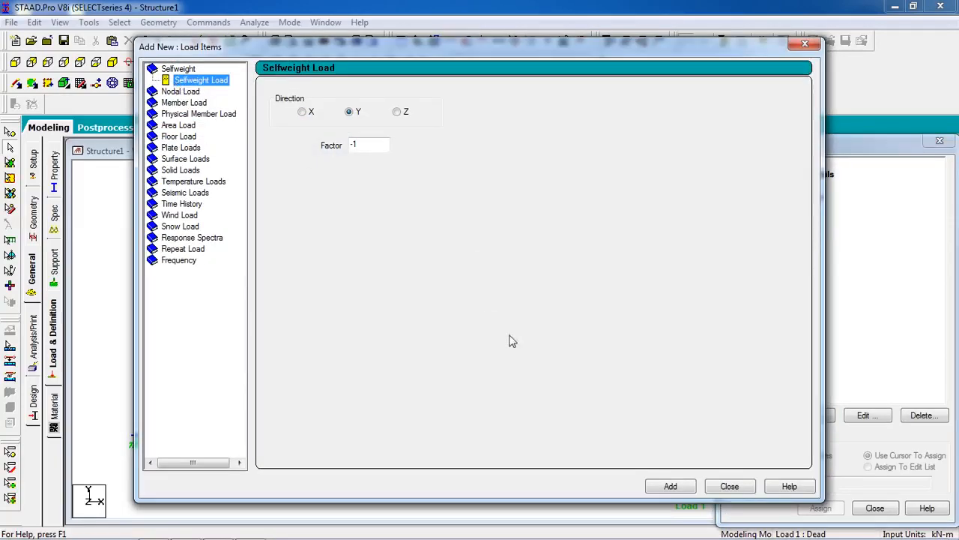
pyautogui.click(651, 489)
# - Check the joint loads in the reference truss image and add a nodal load with Fy of -8 kN to the Dead case
pyautogui.click(163, 93)
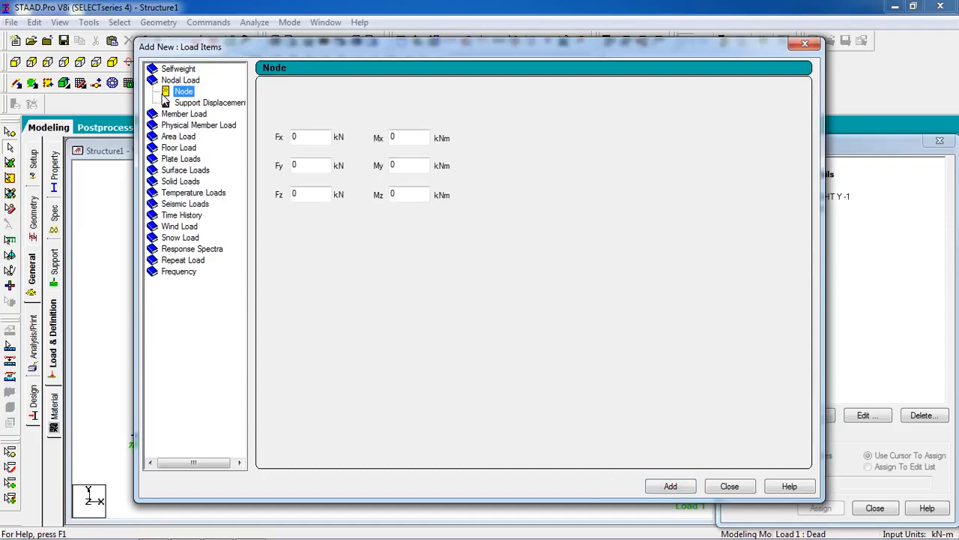
pyautogui.doubleClick(307, 165)
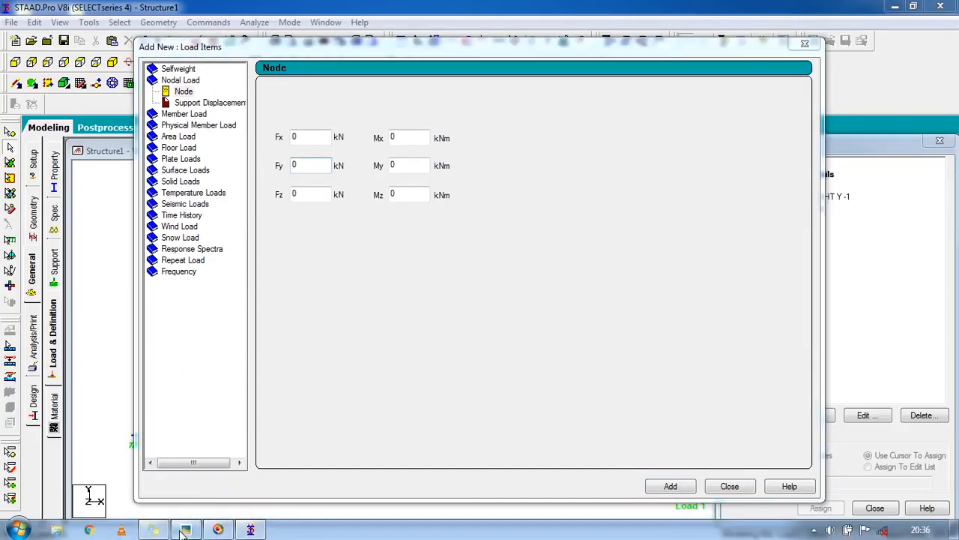
pyautogui.click(154, 530)
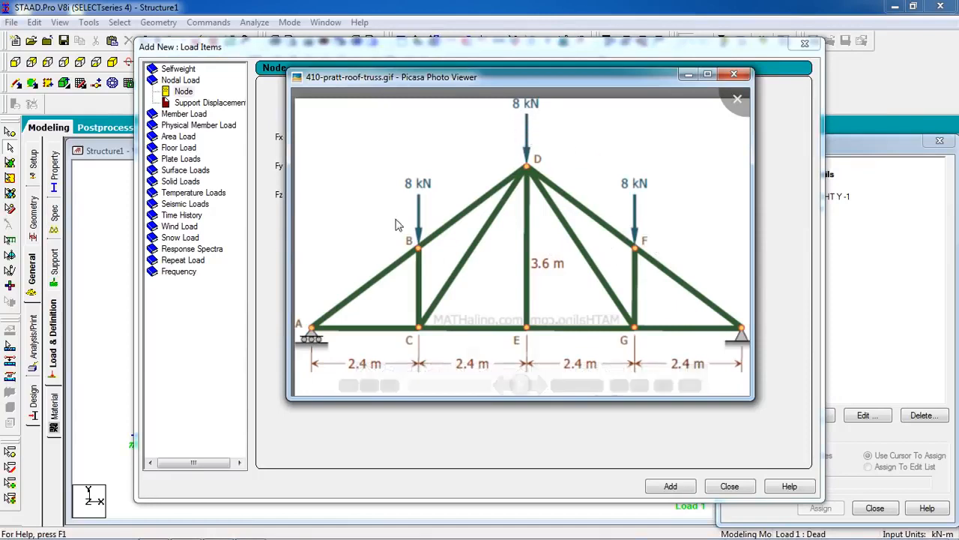
pyautogui.click(255, 49)
pyautogui.click(327, 163)
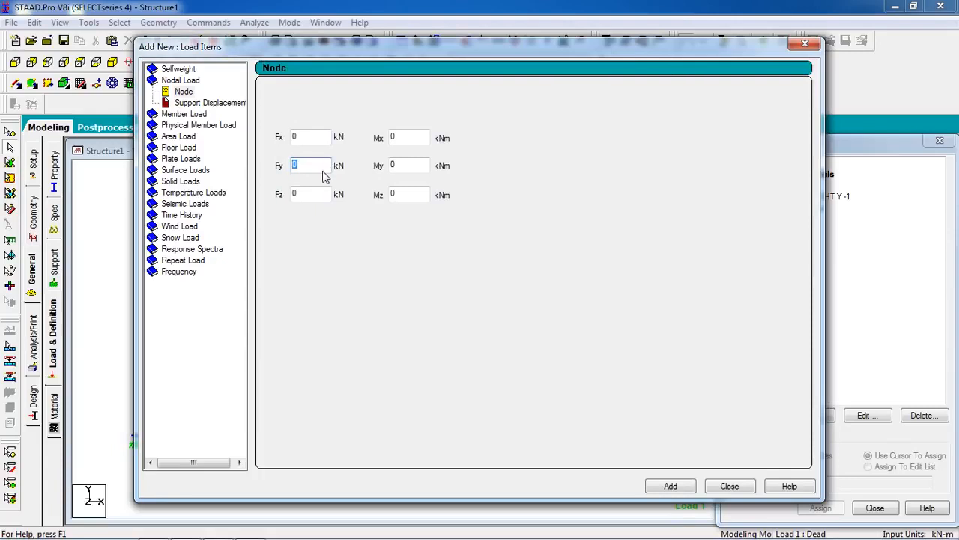
pyautogui.write('-8')
pyautogui.click(671, 486)
pyautogui.click(729, 485)
# - Assign the selfweight load to the entire structure in view
pyautogui.click(789, 198)
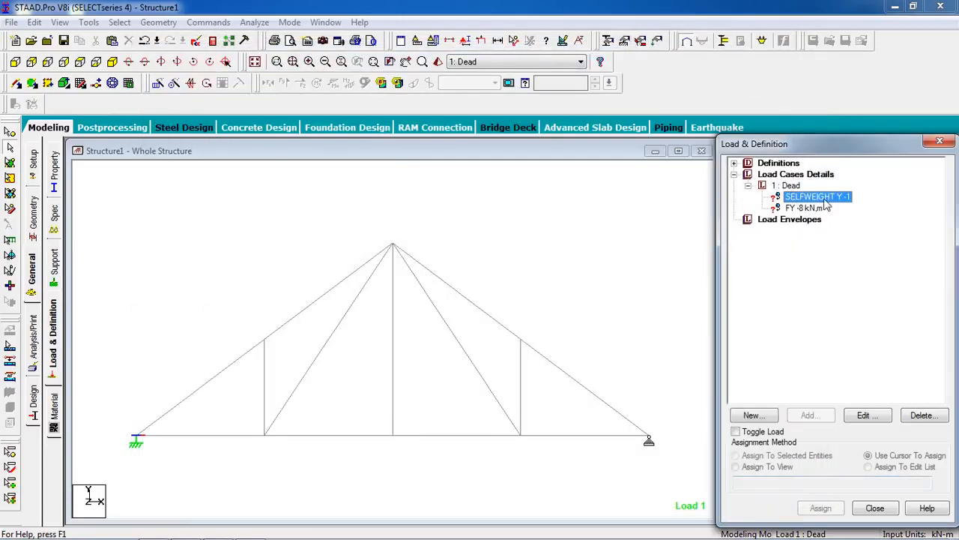
pyautogui.click(768, 466)
pyautogui.click(821, 508)
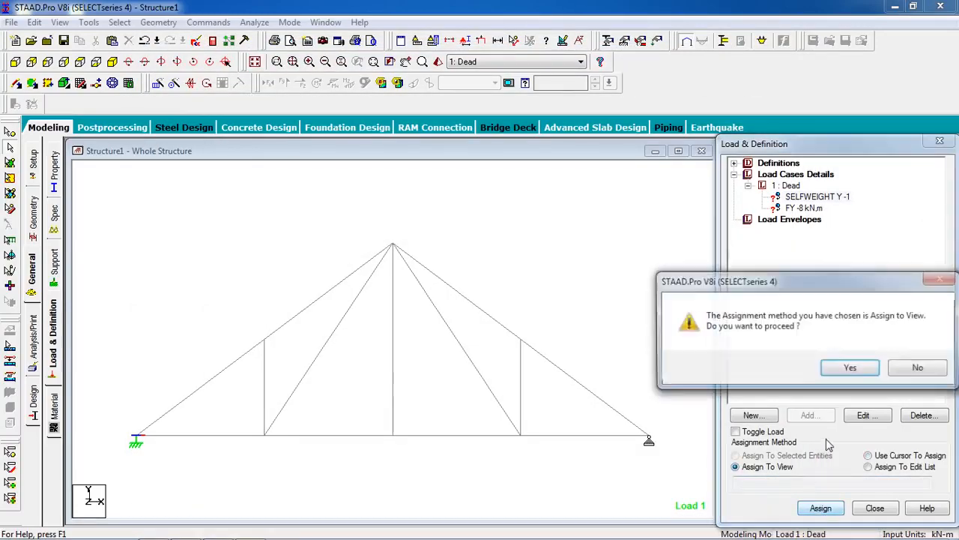
pyautogui.click(849, 367)
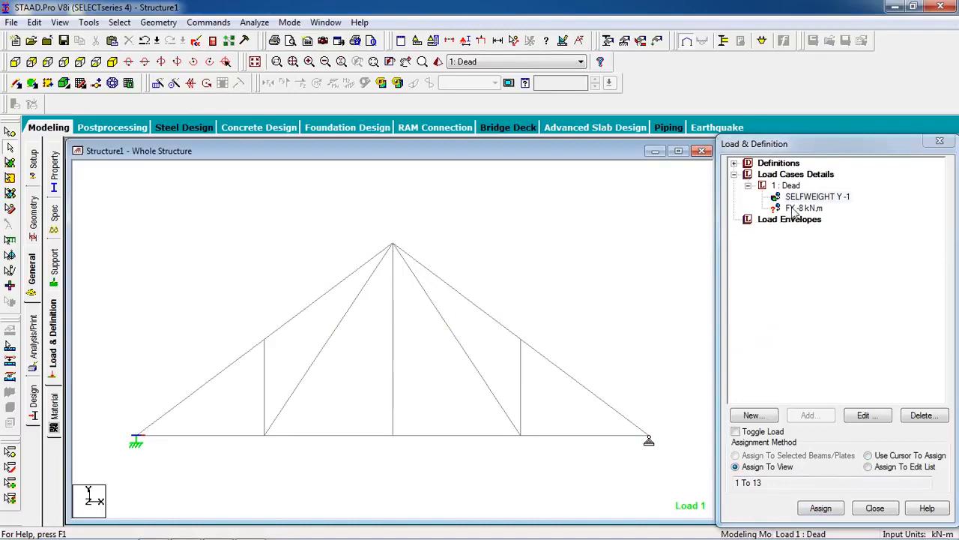
# - Assign the -8 kN nodal load to the apex node and the two intermediate top chord nodes
pyautogui.click(793, 210)
pyautogui.click(10, 133)
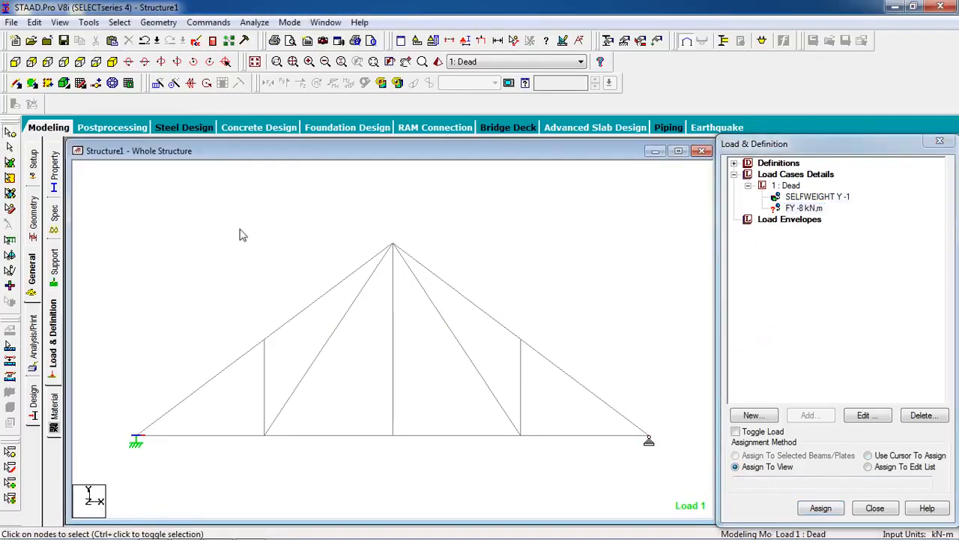
pyautogui.click(393, 245)
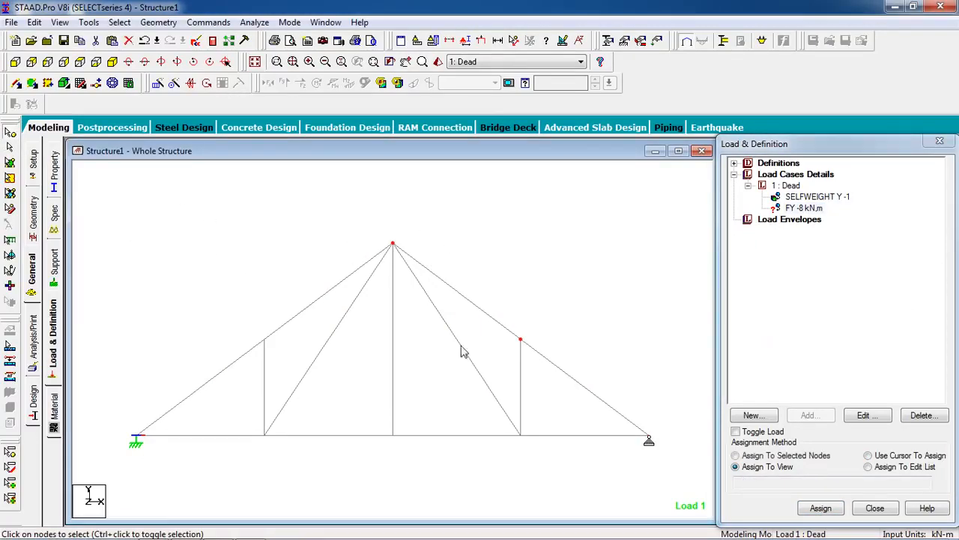
pyautogui.keyDown('ctrl'); pyautogui.moveTo(276, 292); pyautogui.dragTo(232, 348); pyautogui.keyUp('ctrl')
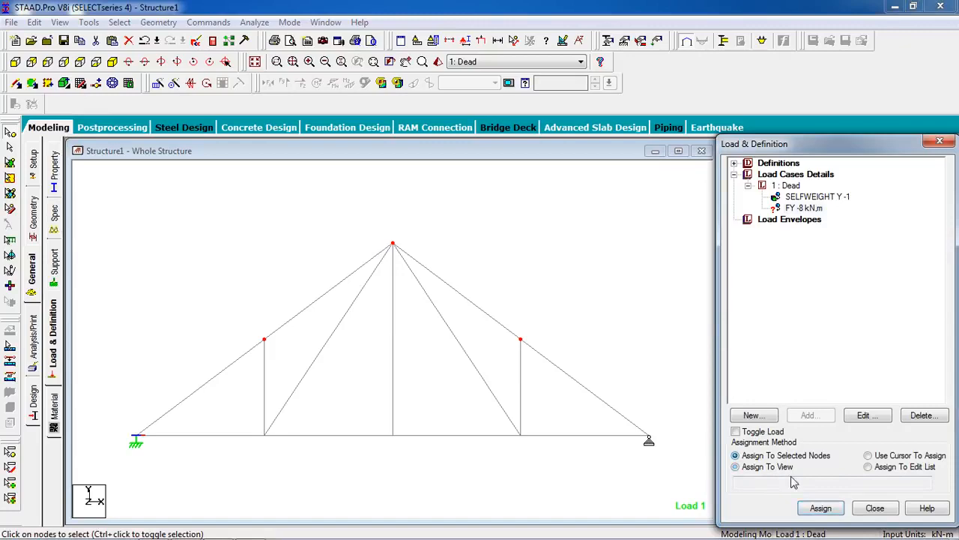
pyautogui.click(818, 509)
pyautogui.click(852, 367)
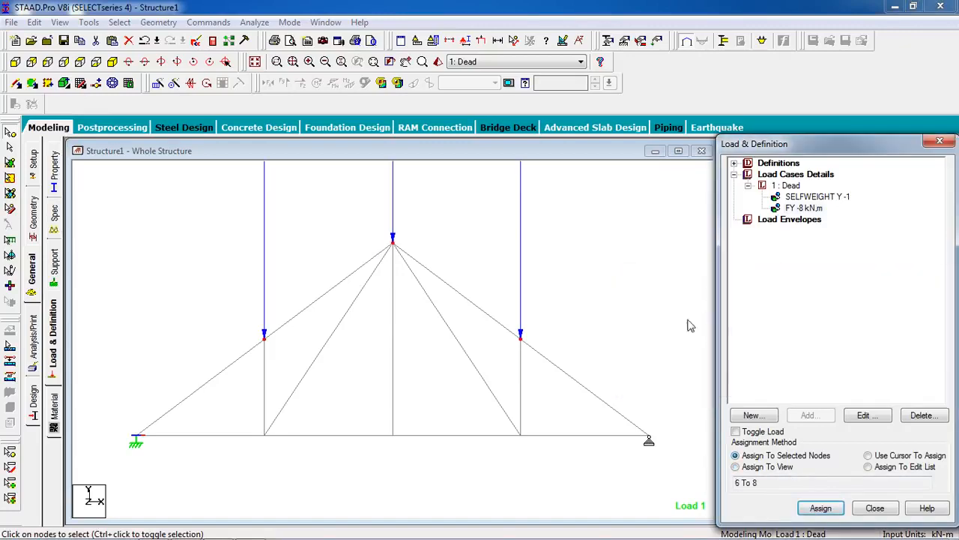
# - Turn on the load display for the Dead case in the structure view so the nodal load arrows fit around the truss
pyautogui.scroll(-3, 640, 368)
pyautogui.moveTo(507, 238); pyautogui.dragTo(493, 271, button='middle')
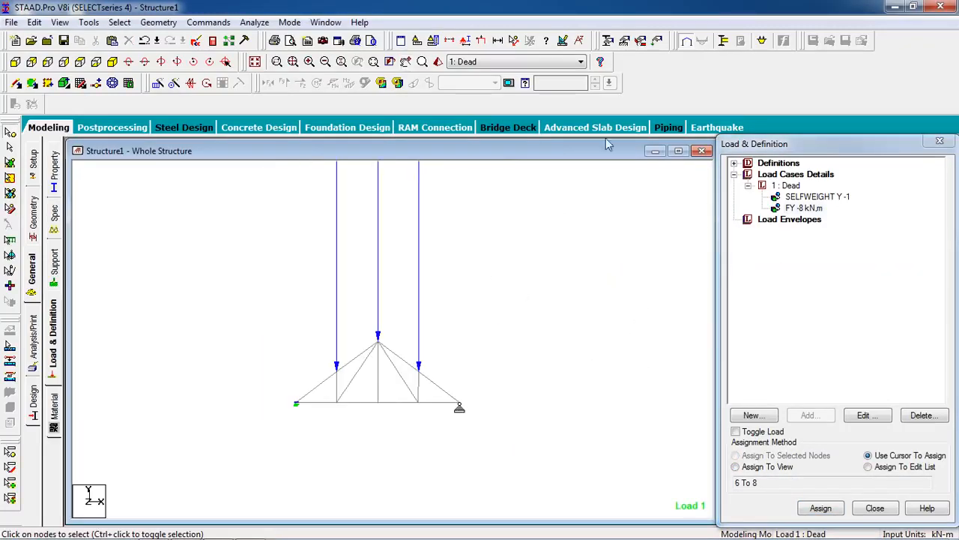
pyautogui.click(480, 47)
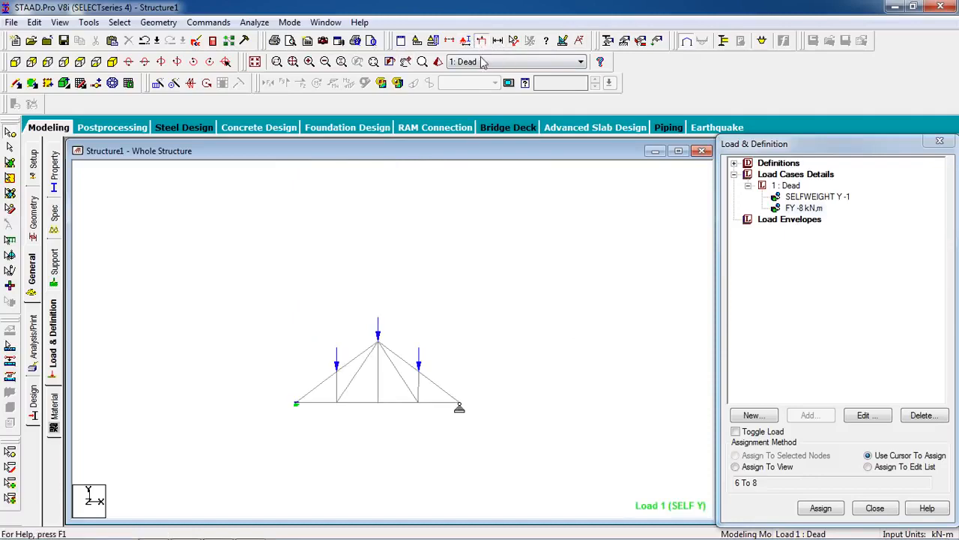
pyautogui.scroll(2, 441, 340)
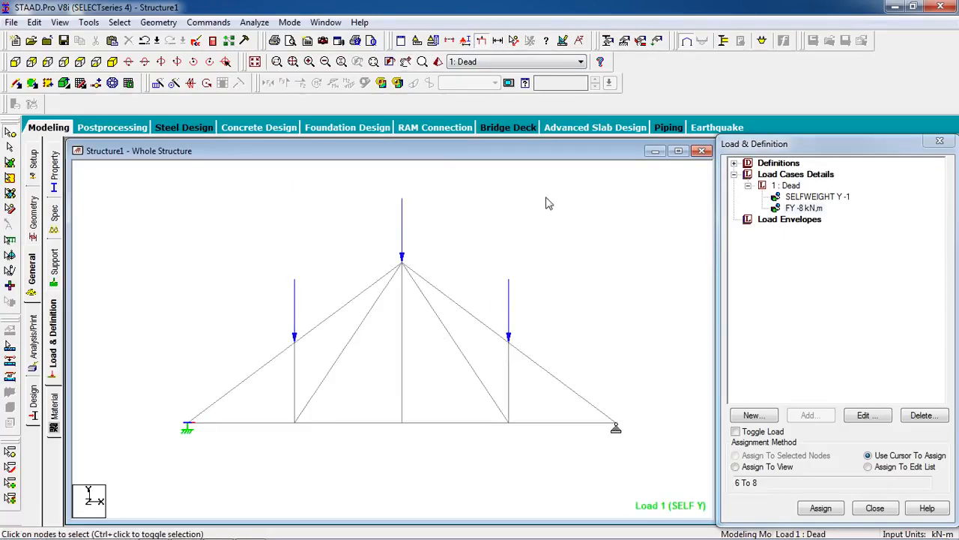
# - Add a Perform Analysis command to the truss model with the No Print option
pyautogui.scroll(1, 557, 242)
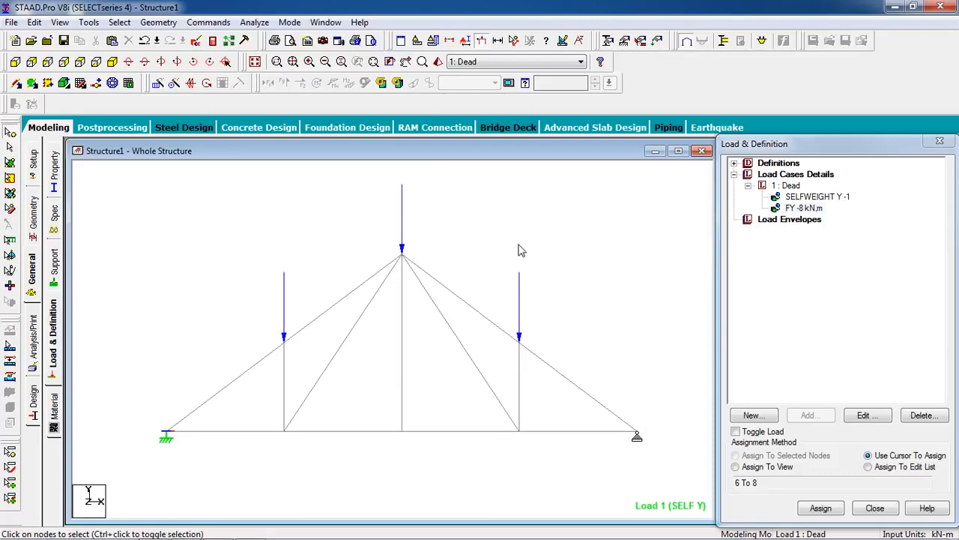
pyautogui.click(210, 22)
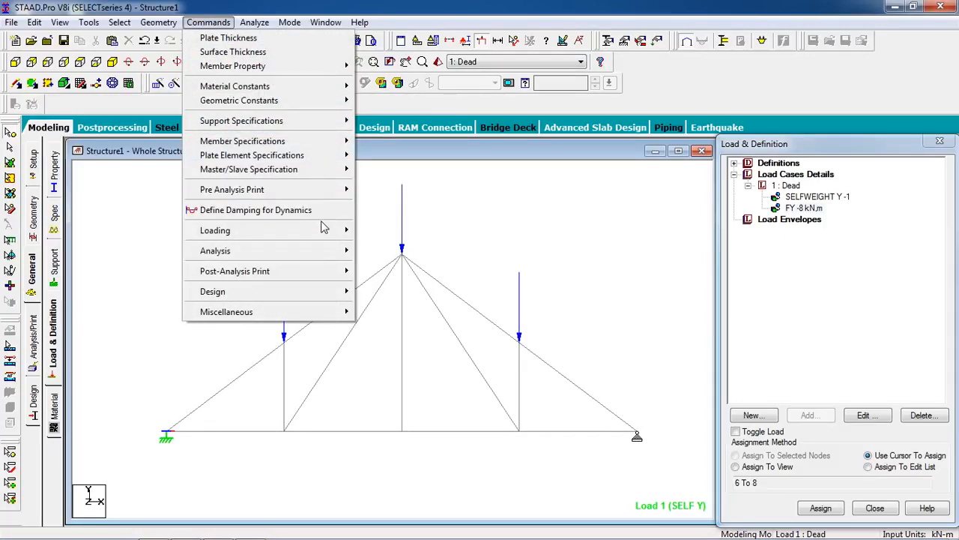
pyautogui.moveTo(332, 254)
pyautogui.click(375, 252)
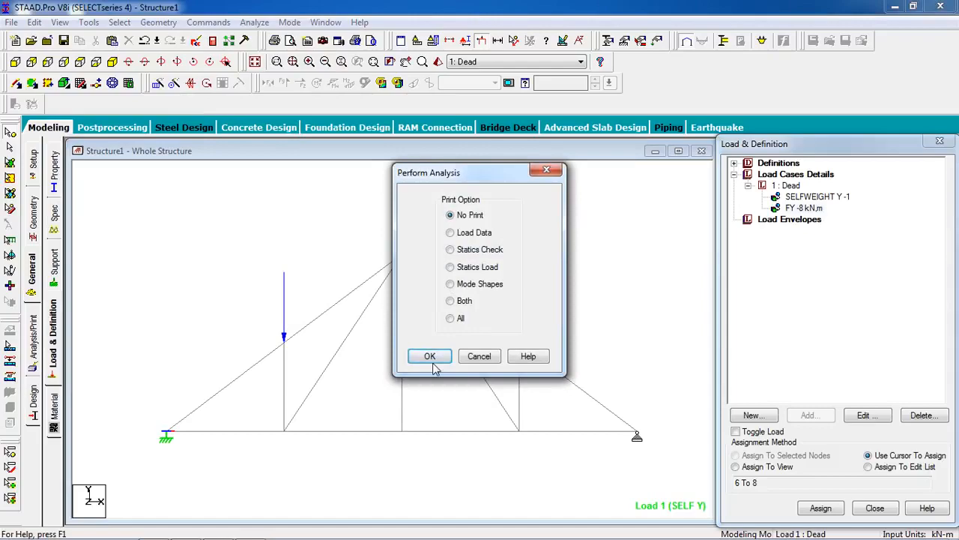
pyautogui.click(433, 359)
# - Run the analysis, check its error and warning summary, and finish by staying in modeling mode
pyautogui.click(255, 22)
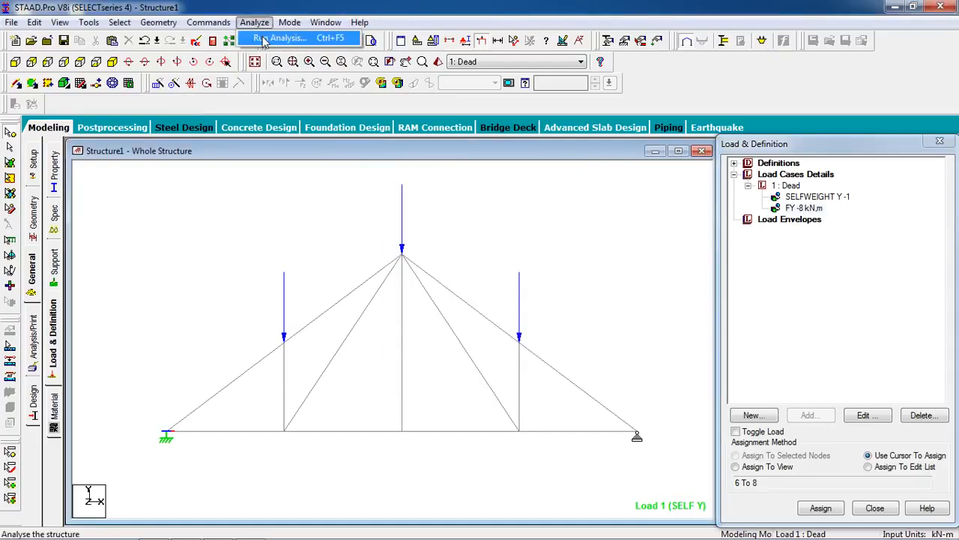
pyautogui.click(270, 34)
pyautogui.click(392, 295)
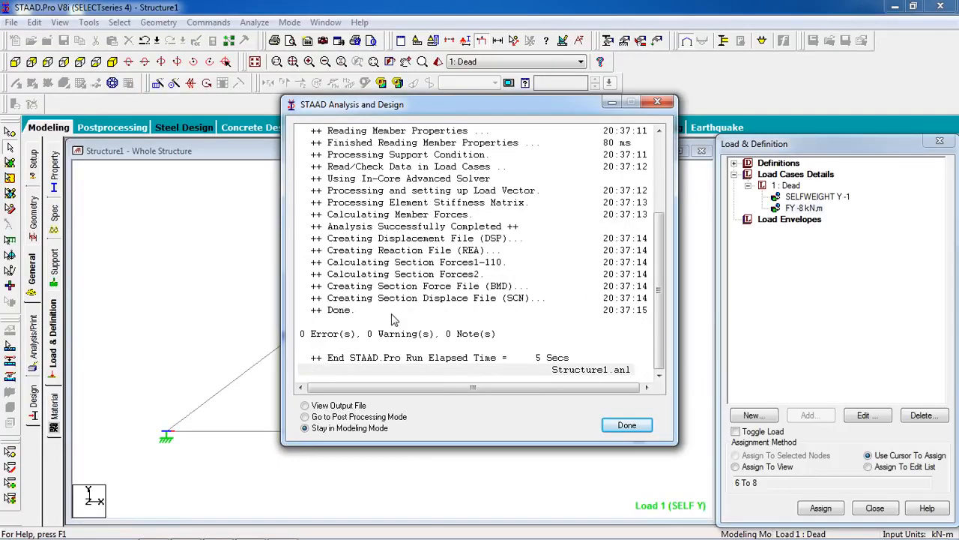
pyautogui.tripleClick(402, 336)
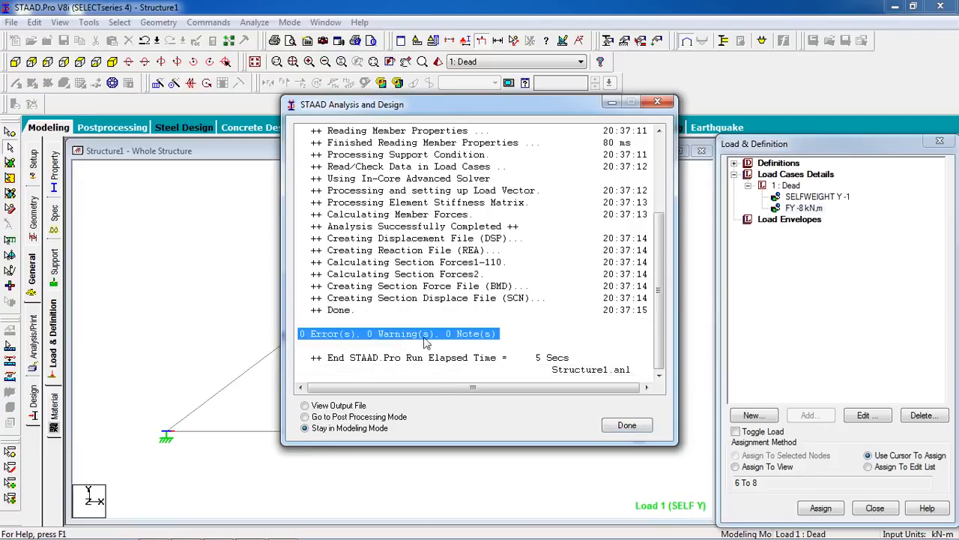
pyautogui.click(630, 431)
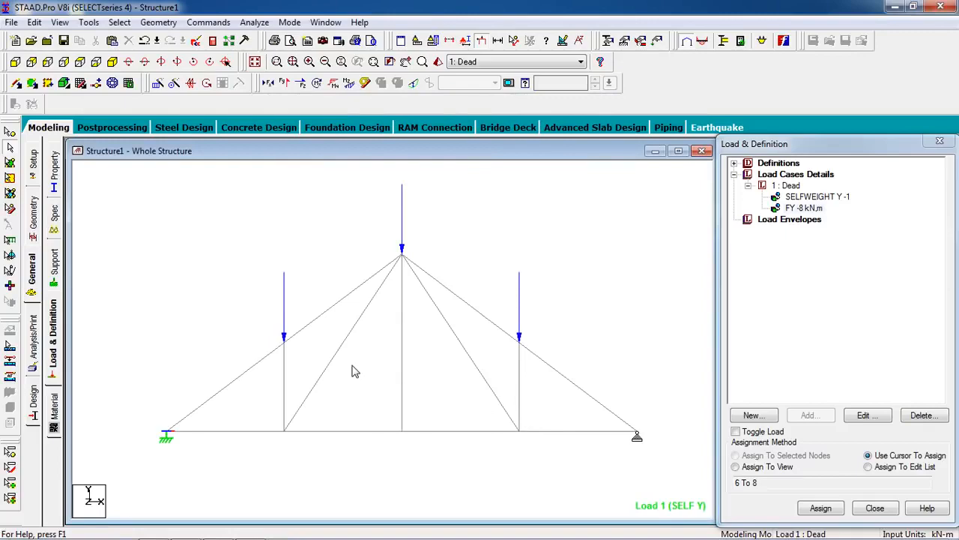
# - Open the steel design settings for the whole structure and set the current design code to IS800
pyautogui.click(34, 408)
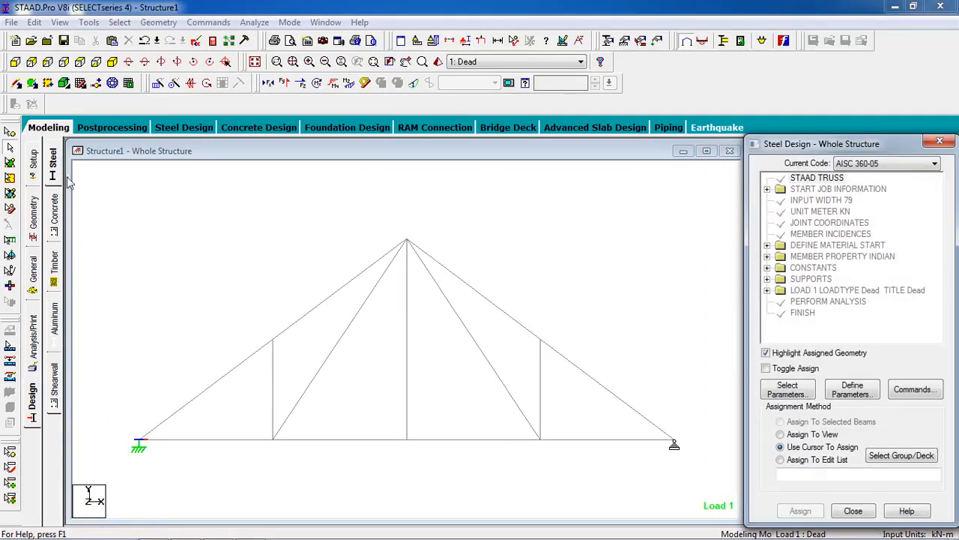
pyautogui.click(935, 163)
pyautogui.scroll(-3, 900, 434)
pyautogui.scroll(-4, 900, 433)
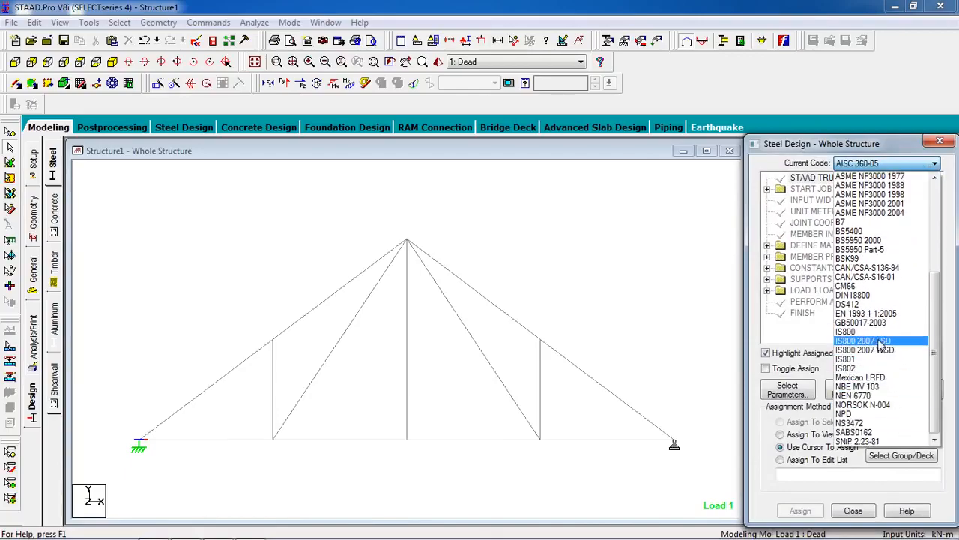
pyautogui.click(879, 334)
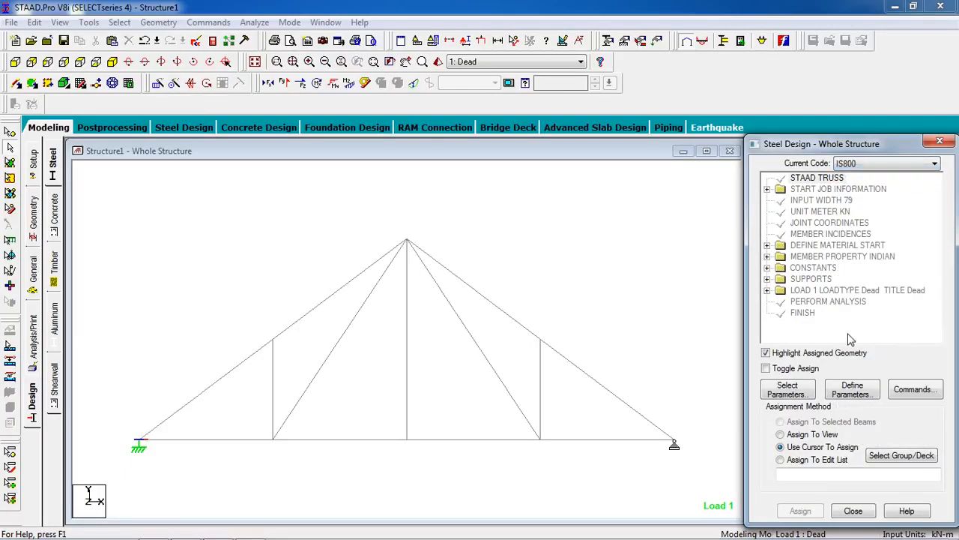
# - Choose Fyld, the yield strength of steel, as the only selected design parameter
pyautogui.click(789, 390)
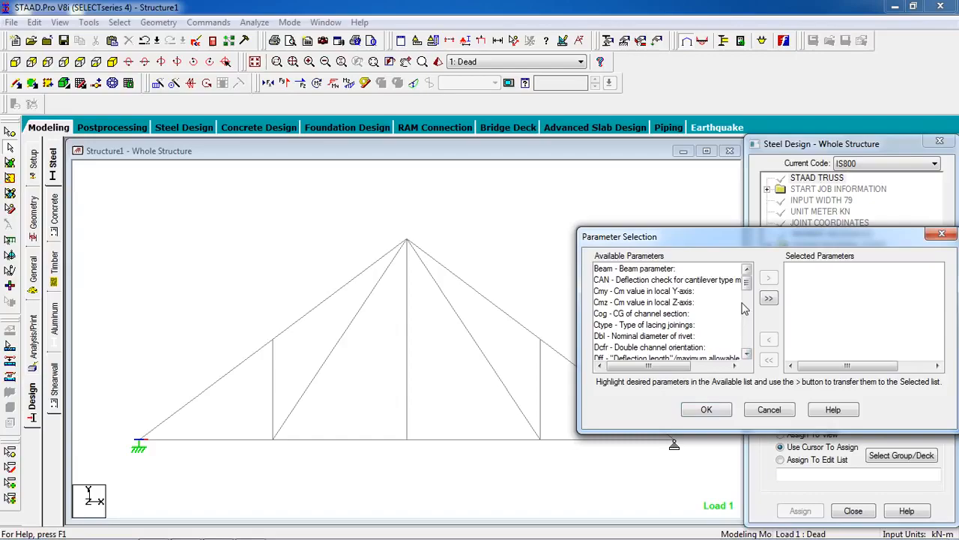
pyautogui.moveTo(745, 292); pyautogui.dragTo(743, 312)
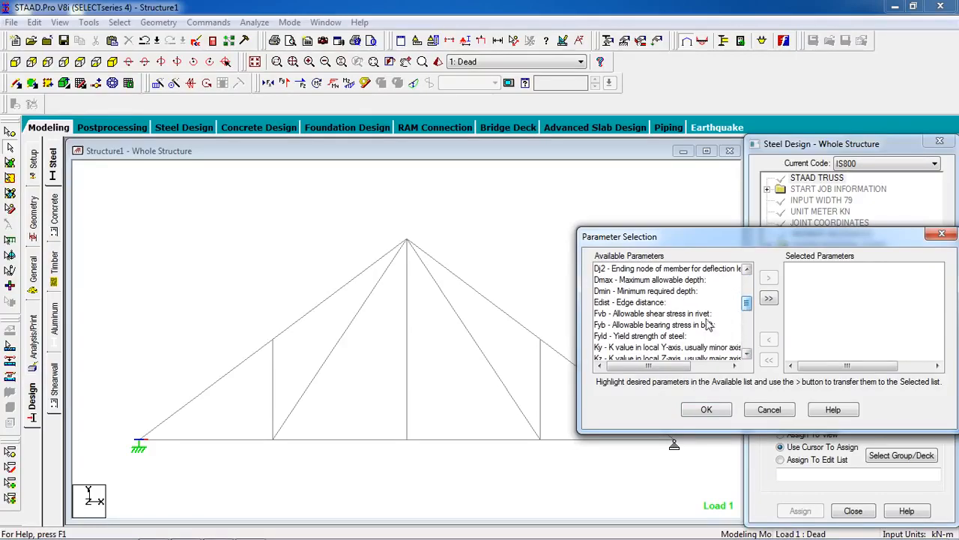
pyautogui.click(678, 338)
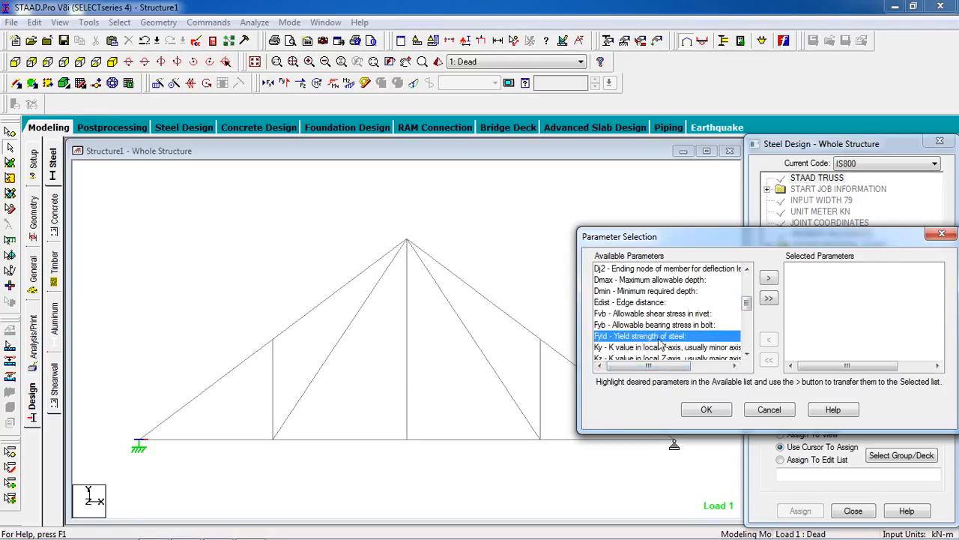
pyautogui.click(769, 277)
pyautogui.click(707, 409)
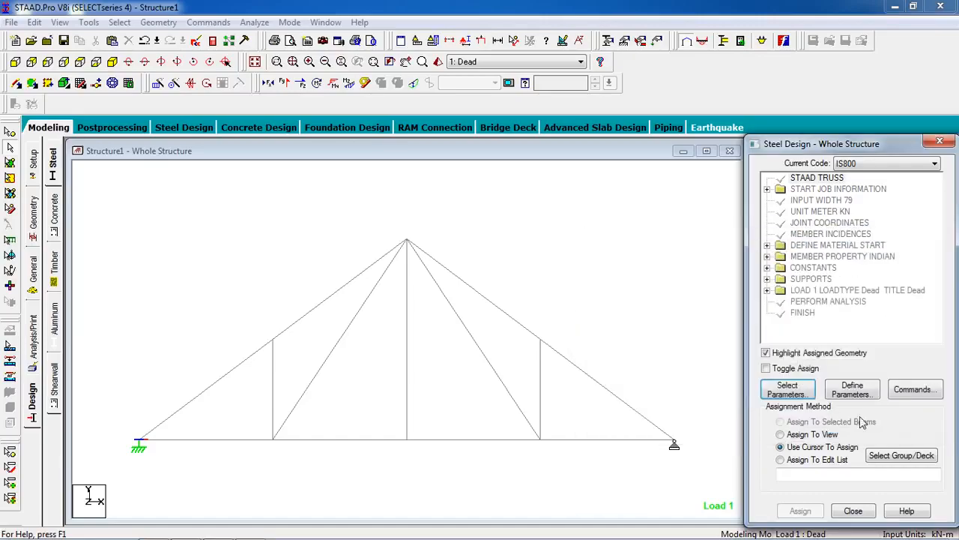
# - Define the FYLD parameter with a steel yield strength of 250000 kN/m2 and add it to the design
pyautogui.click(852, 391)
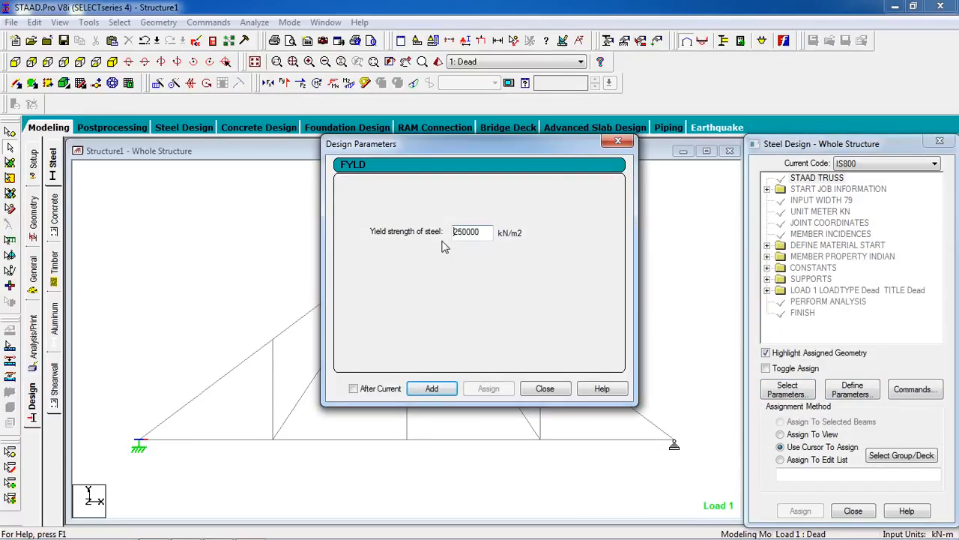
pyautogui.moveTo(486, 235); pyautogui.dragTo(432, 236)
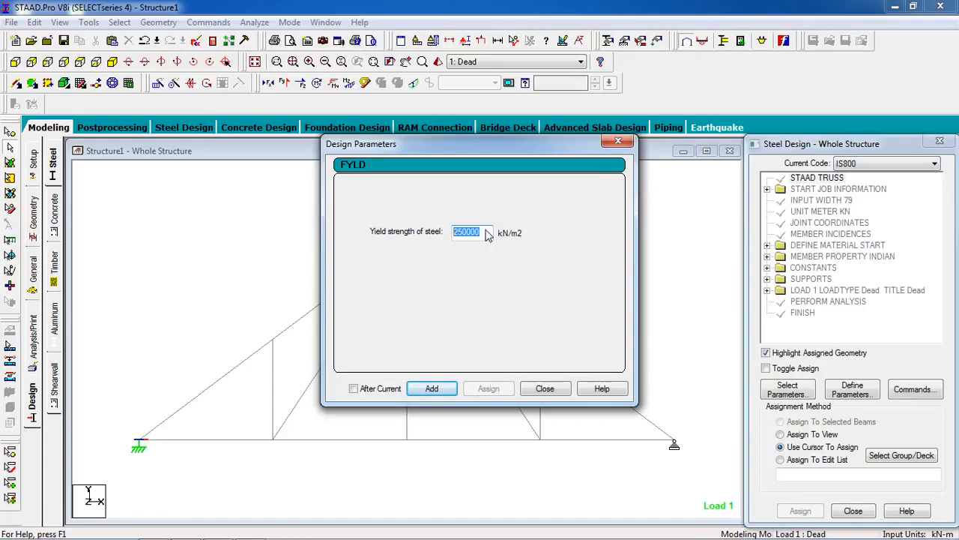
pyautogui.click(423, 394)
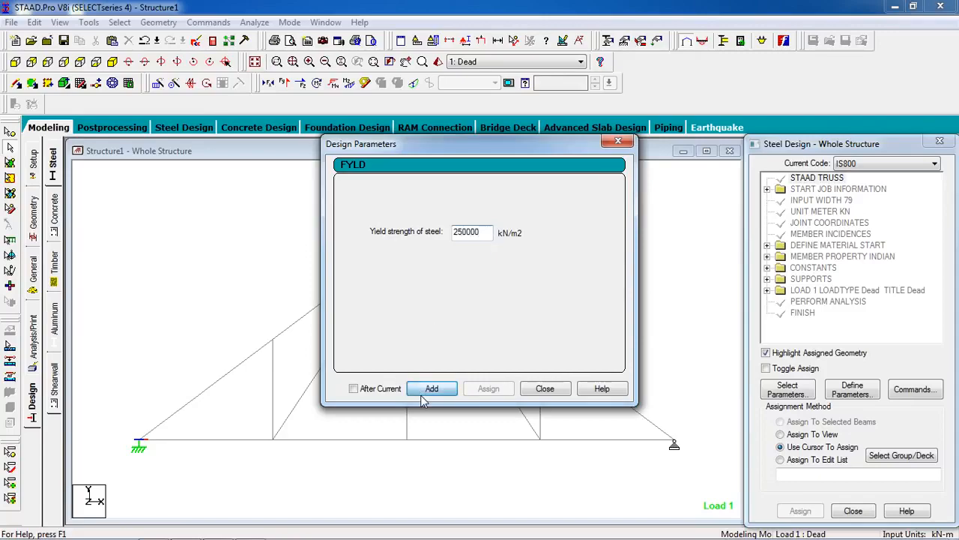
pyautogui.click(547, 389)
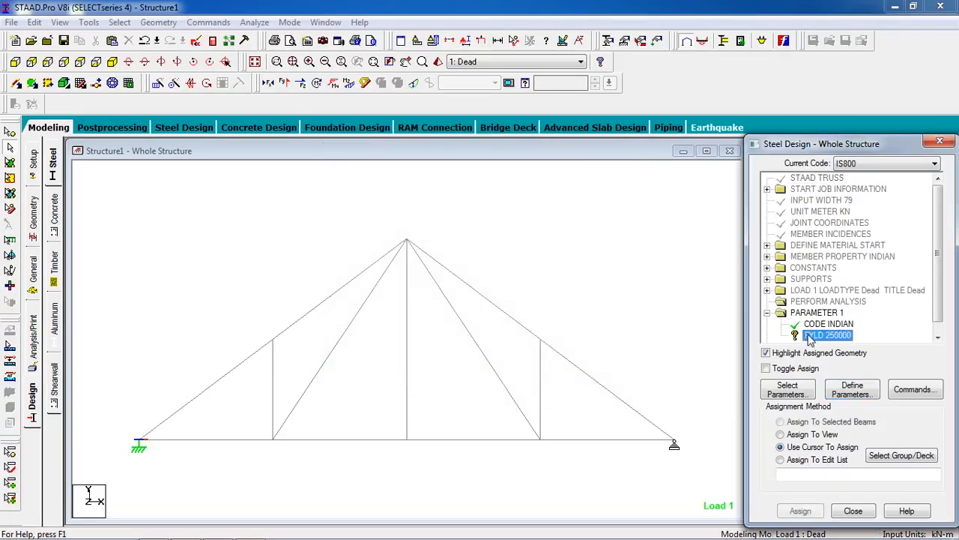
# - Assign the FYLD 250000 parameter to all truss members in view
pyautogui.click(803, 436)
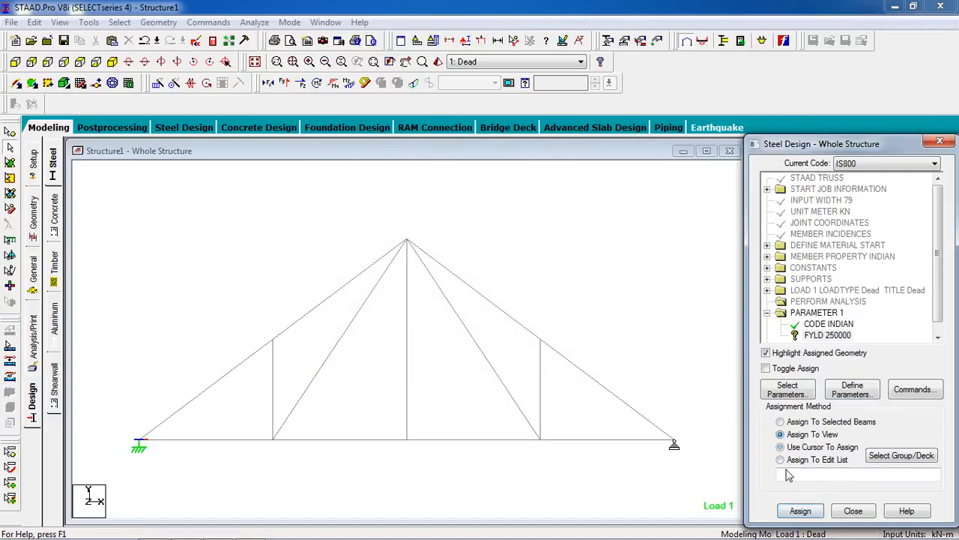
pyautogui.click(798, 512)
pyautogui.click(852, 369)
# - Add the CHECK CODE, MEMBER TAKE OFF, SELECT and TAKE OFF design commands to the steel design
pyautogui.click(906, 391)
pyautogui.click(580, 229)
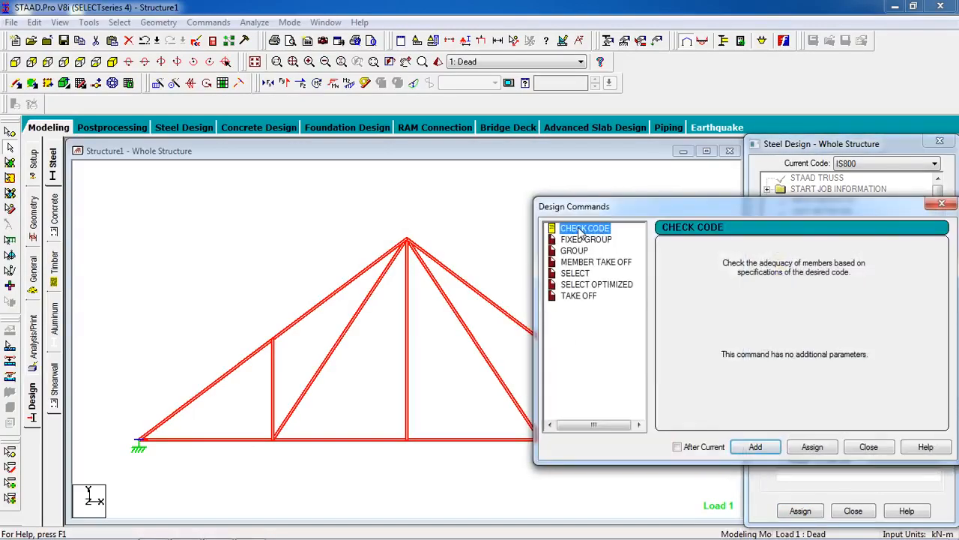
pyautogui.click(755, 447)
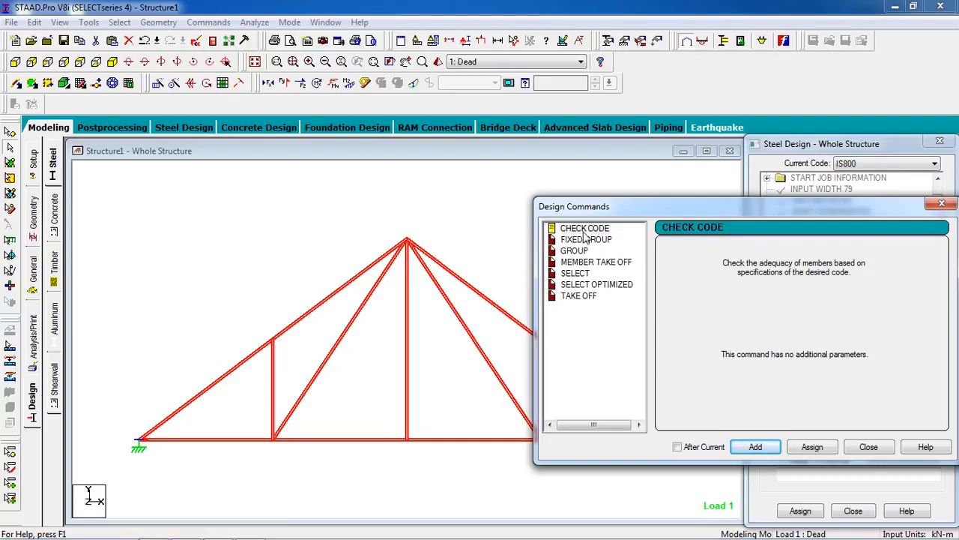
pyautogui.click(578, 264)
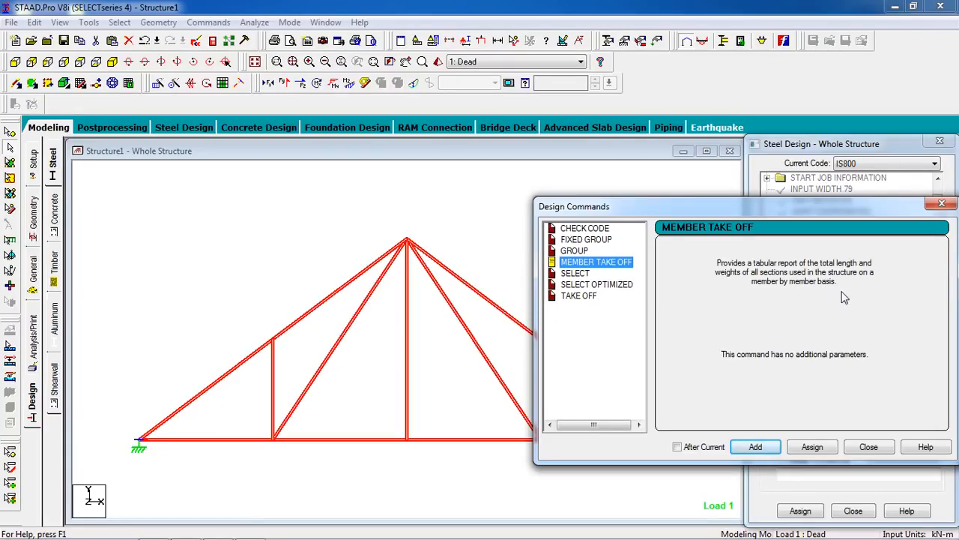
pyautogui.click(756, 446)
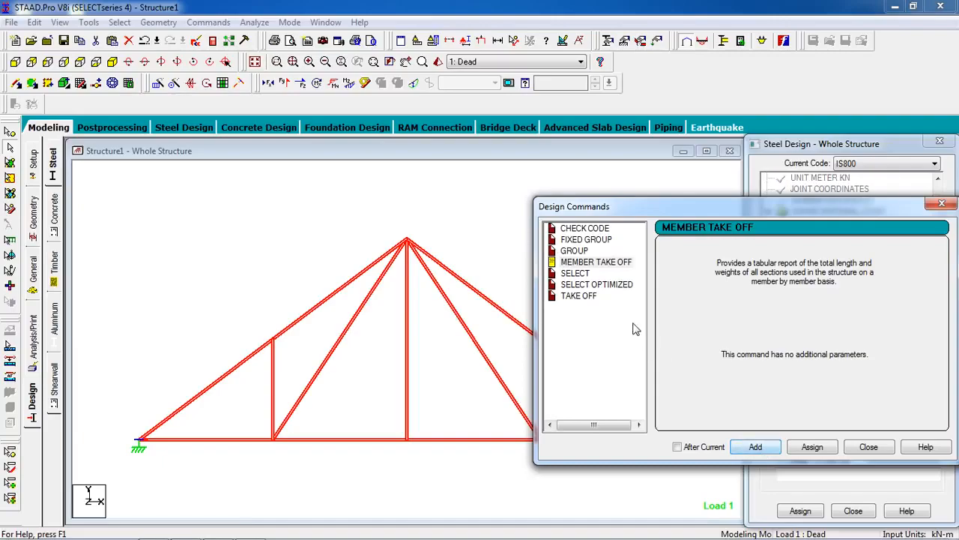
pyautogui.click(578, 274)
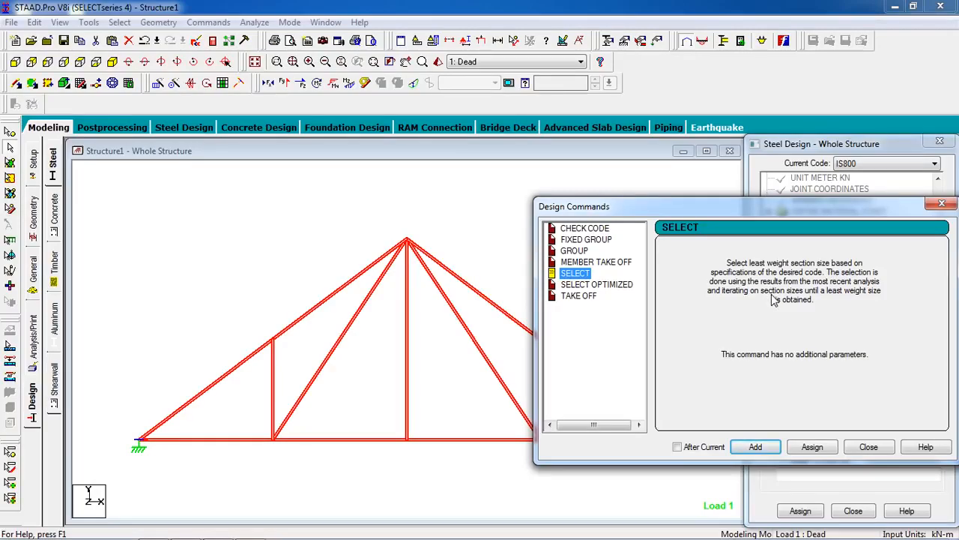
pyautogui.click(747, 447)
pyautogui.click(587, 298)
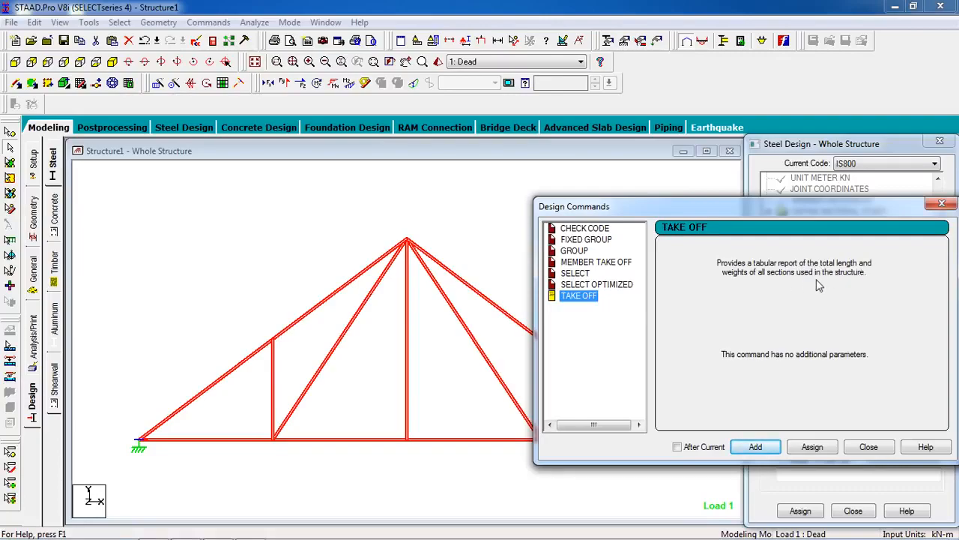
pyautogui.click(757, 446)
pyautogui.click(869, 446)
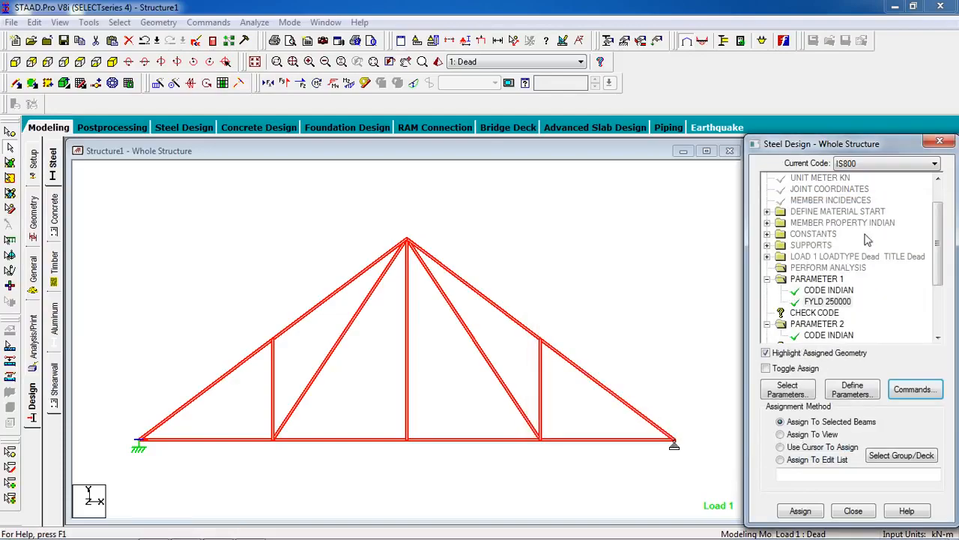
# - Assign the CHECK CODE command to all truss members in view
pyautogui.moveTo(943, 277); pyautogui.dragTo(943, 323)
pyautogui.click(809, 224)
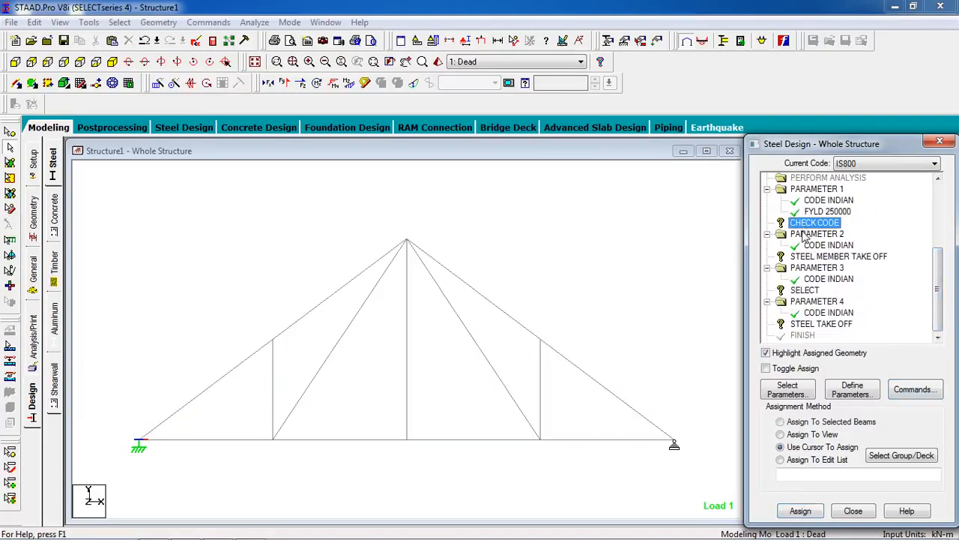
pyautogui.click(809, 435)
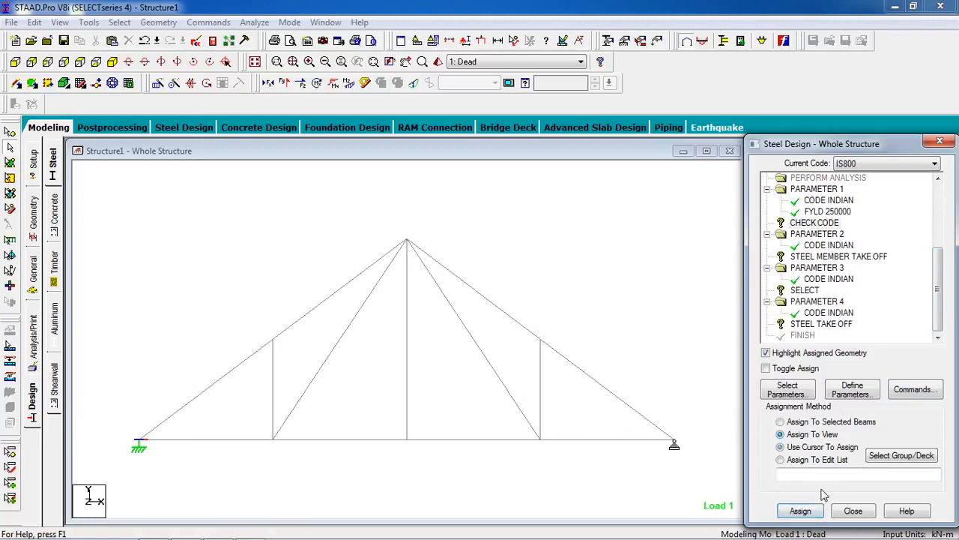
pyautogui.click(800, 511)
pyautogui.click(853, 366)
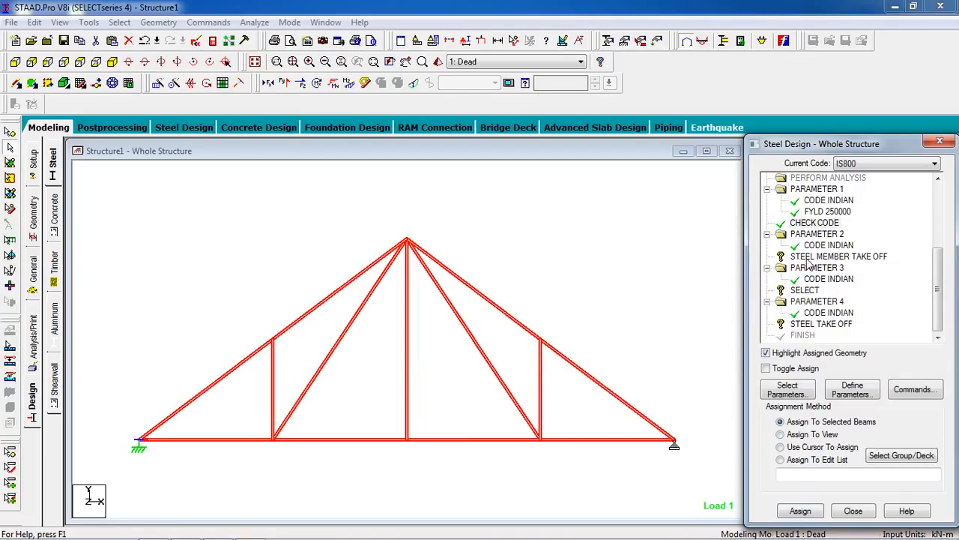
# - Assign the STEEL MEMBER TAKE OFF command to all truss members in view
pyautogui.click(810, 256)
pyautogui.click(793, 433)
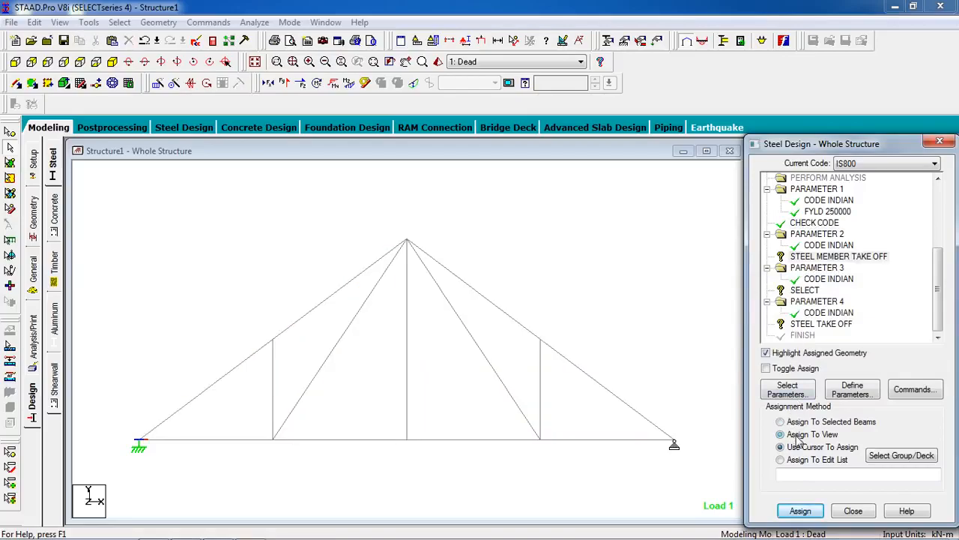
pyautogui.click(800, 511)
pyautogui.click(852, 368)
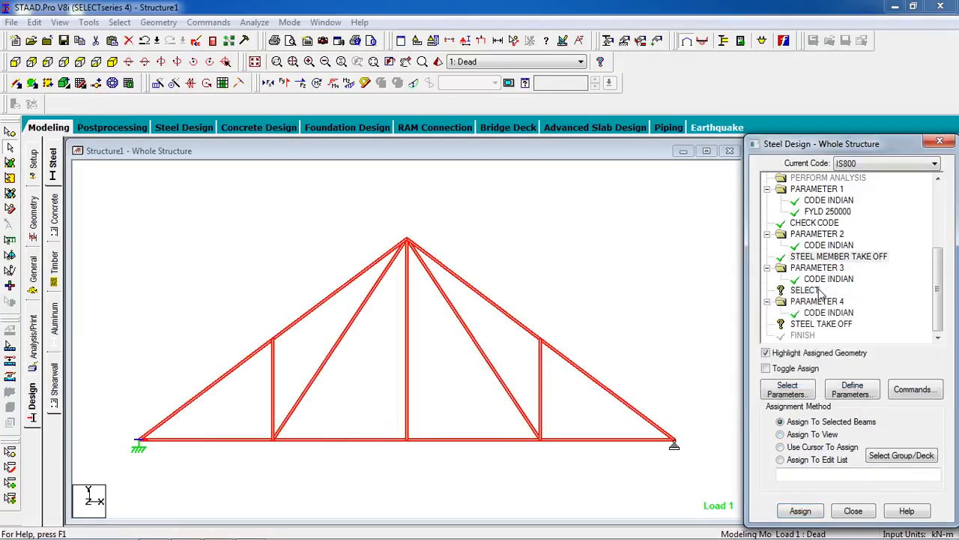
# - Assign the SELECT command to all truss members in view
pyautogui.click(805, 290)
pyautogui.click(806, 435)
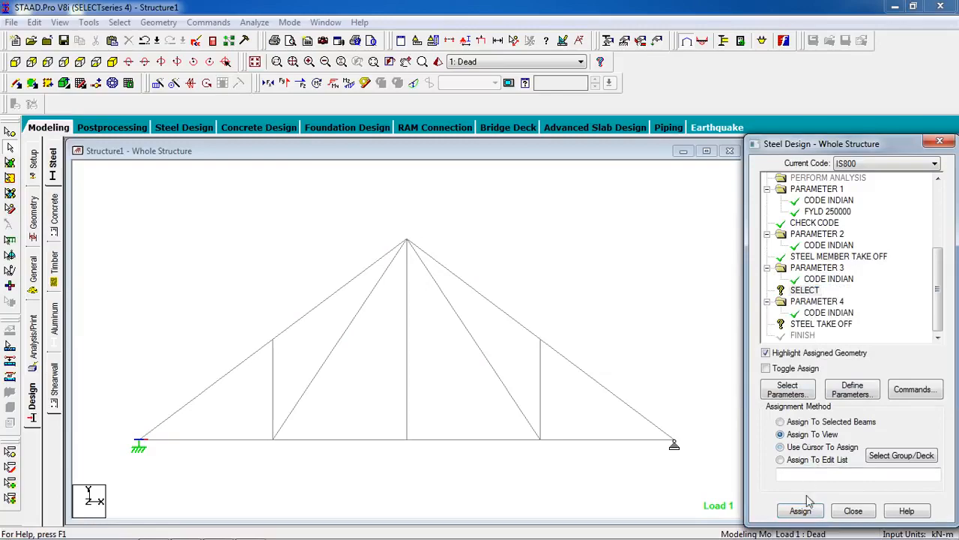
pyautogui.click(809, 510)
pyautogui.click(852, 369)
# - Assign the STEEL TAKE OFF command to all truss members in view
pyautogui.click(821, 325)
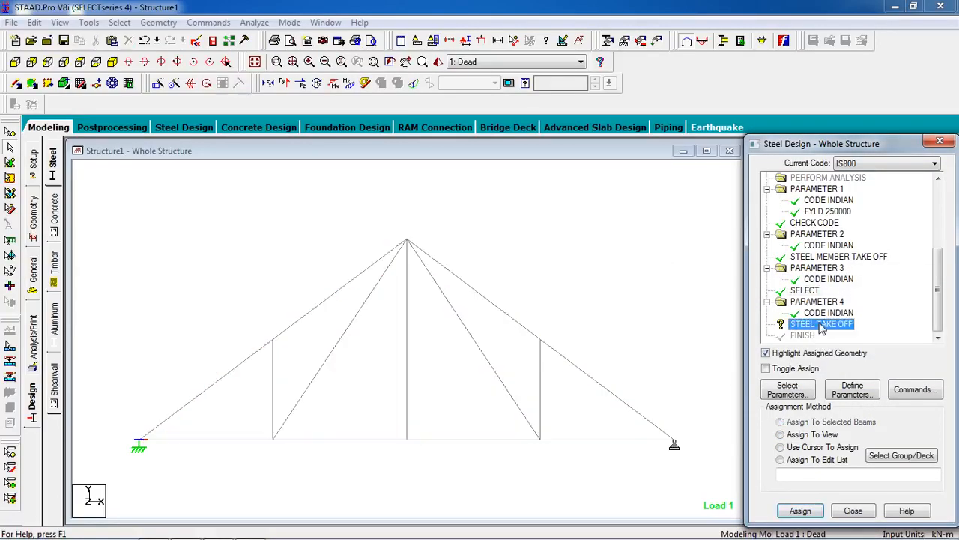
pyautogui.click(801, 436)
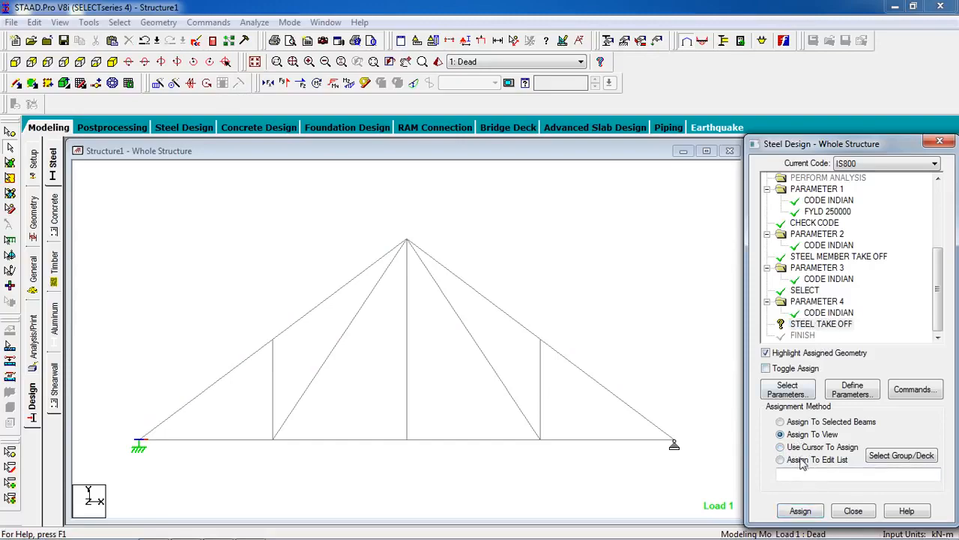
pyautogui.click(802, 510)
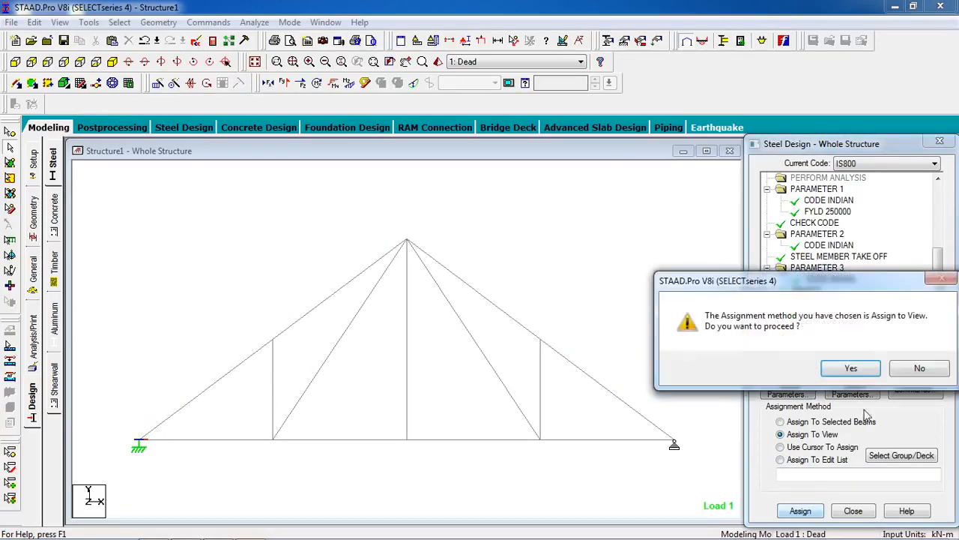
pyautogui.click(852, 368)
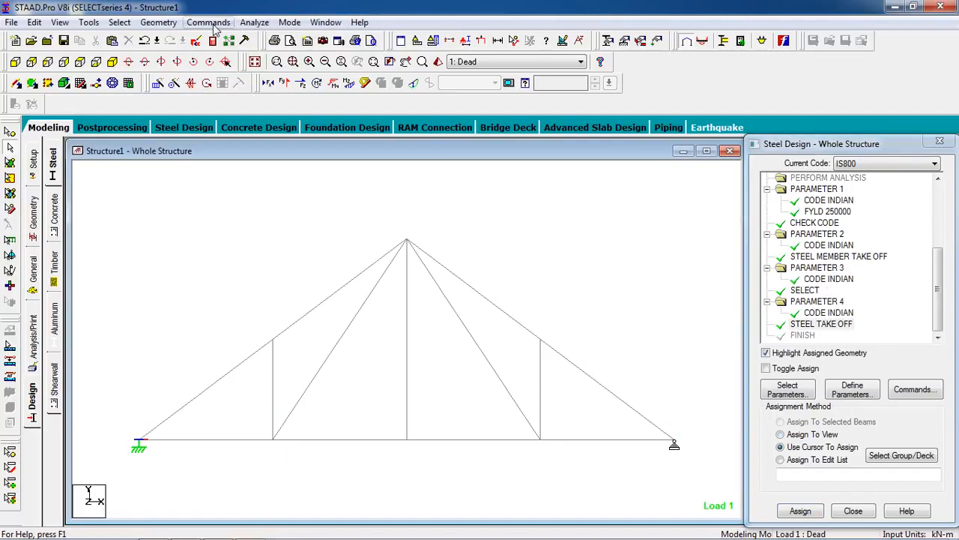
# - Add a Perform Analysis command with the No Print option after the steel design commands
pyautogui.click(210, 23)
pyautogui.moveTo(326, 255)
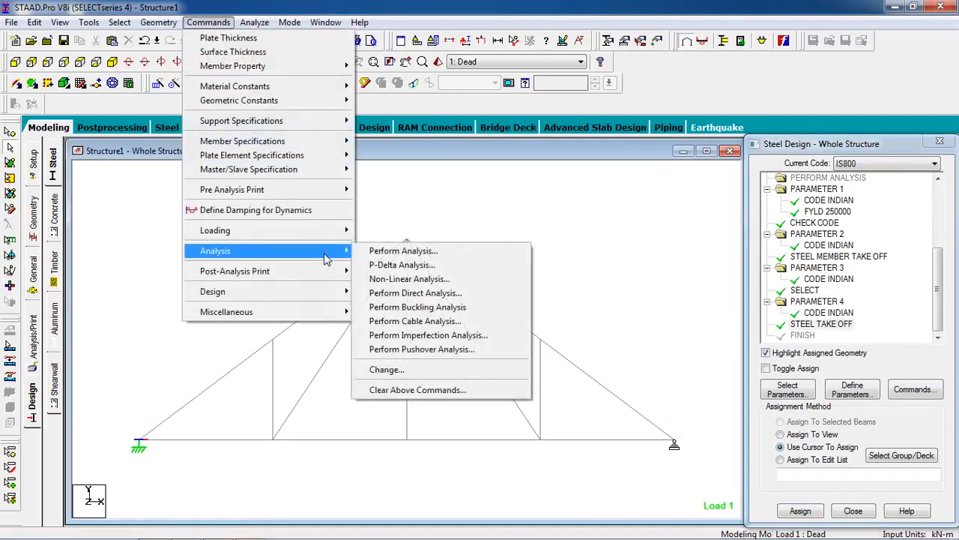
pyautogui.click(373, 253)
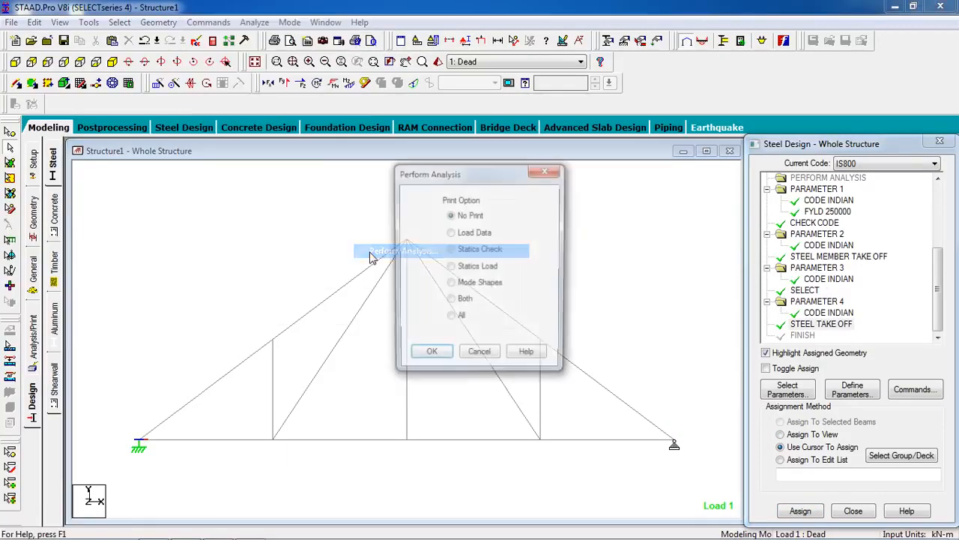
pyautogui.click(430, 357)
# - Save the modified structure, run the analysis and design, and check the run log's error and warning summary
pyautogui.click(254, 22)
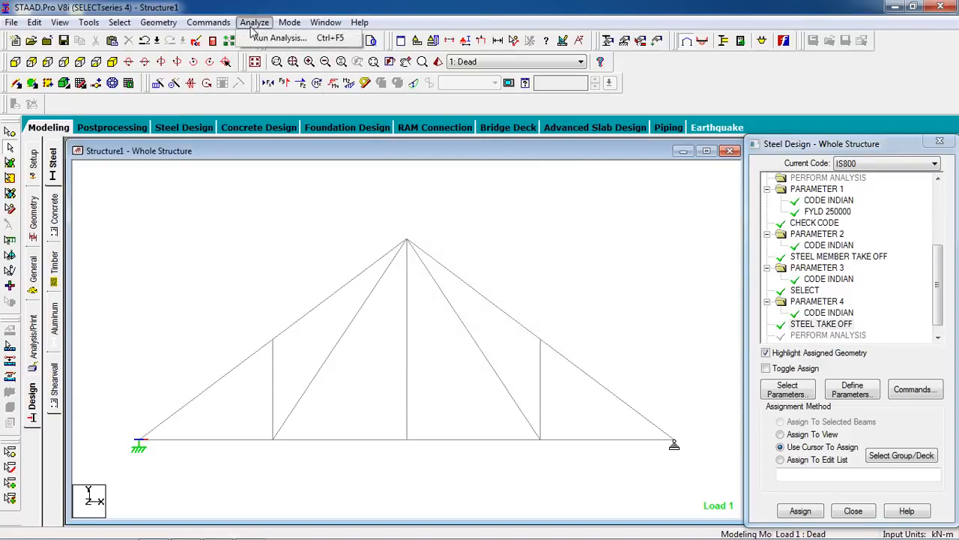
pyautogui.click(277, 38)
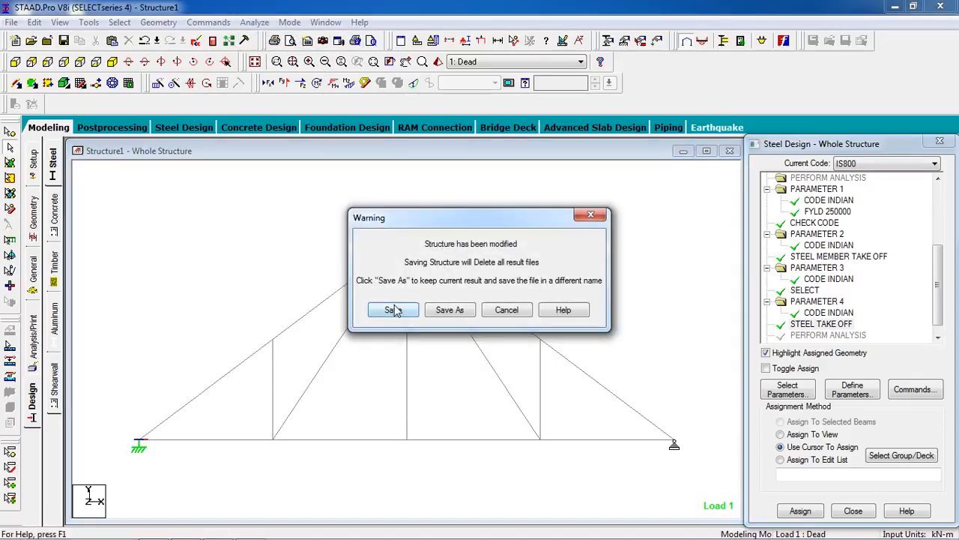
pyautogui.click(393, 310)
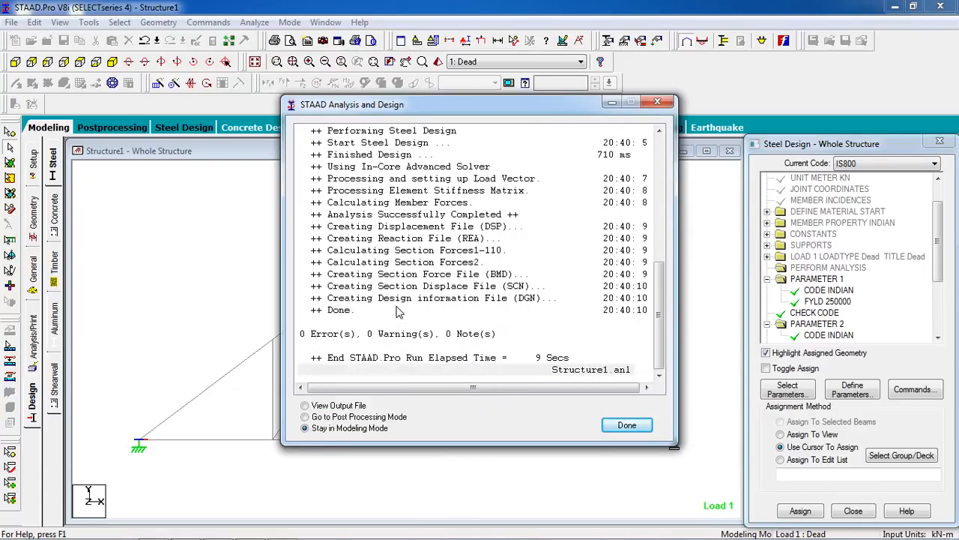
pyautogui.click(425, 340)
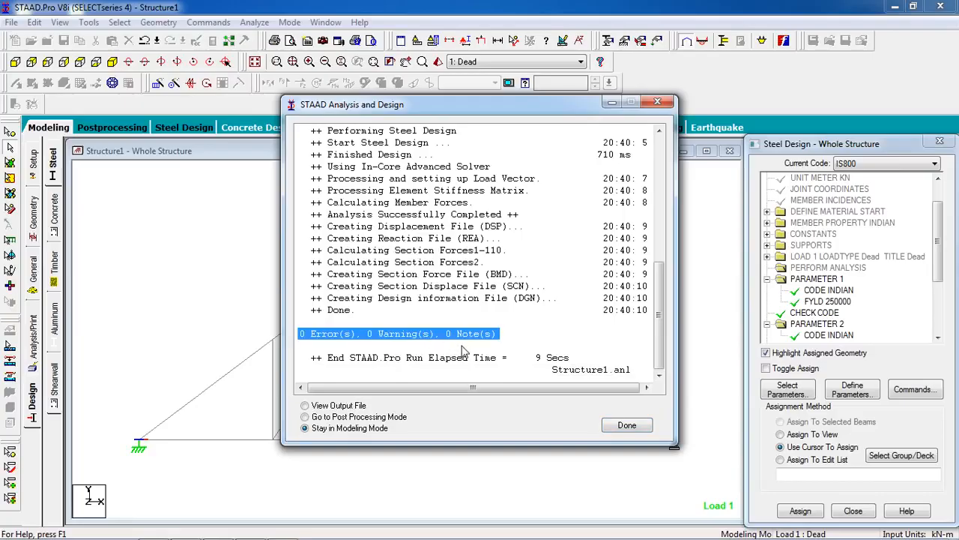
# - Open the output file and examine the IS-800 code checking results and the member take-off table
pyautogui.click(360, 407)
pyautogui.click(627, 425)
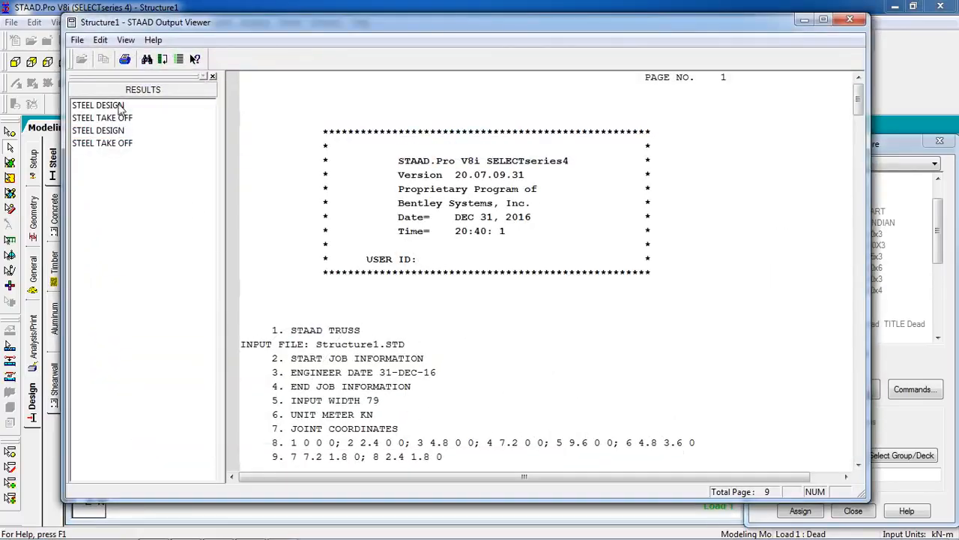
pyautogui.click(98, 105)
pyautogui.click(516, 363)
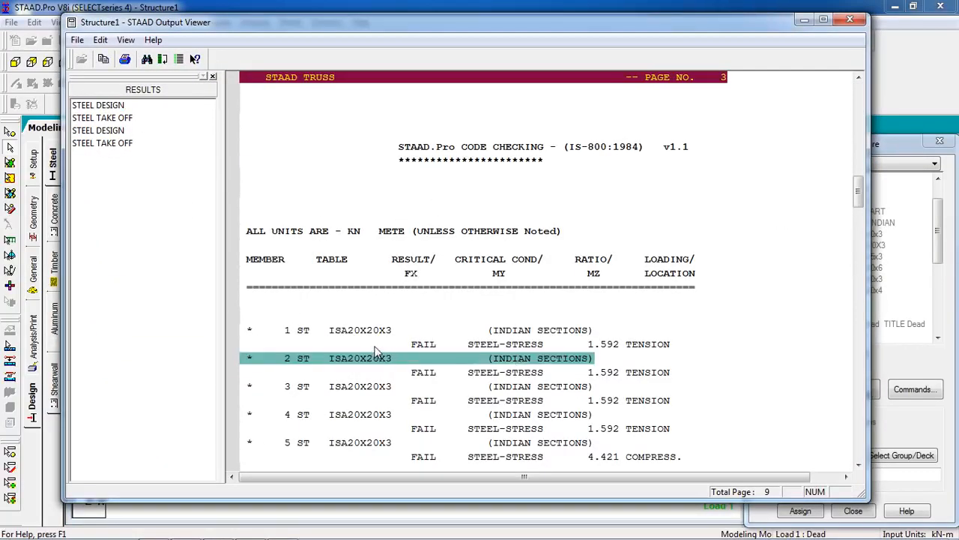
pyautogui.click(375, 346)
pyautogui.scroll(-10, 405, 369)
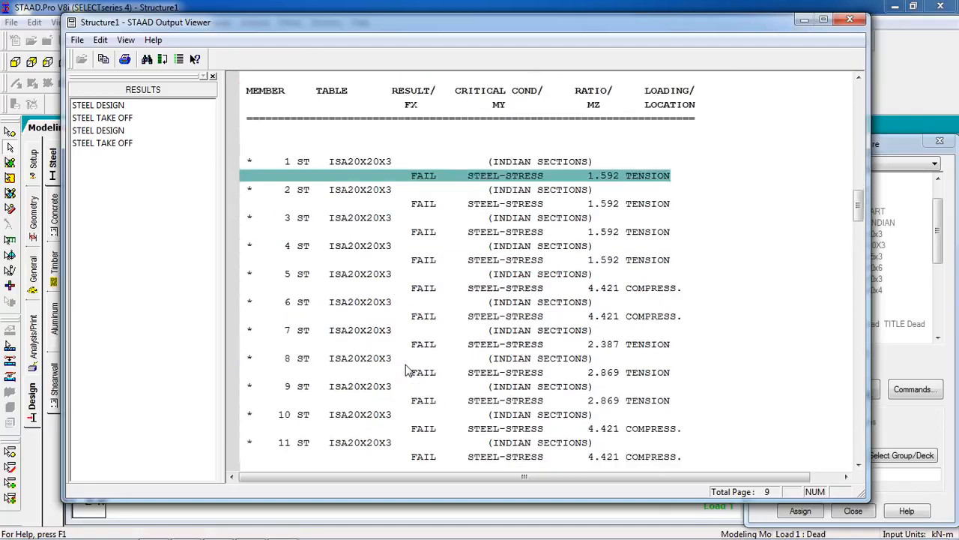
pyautogui.scroll(3, 404, 369)
pyautogui.scroll(-10, 404, 369)
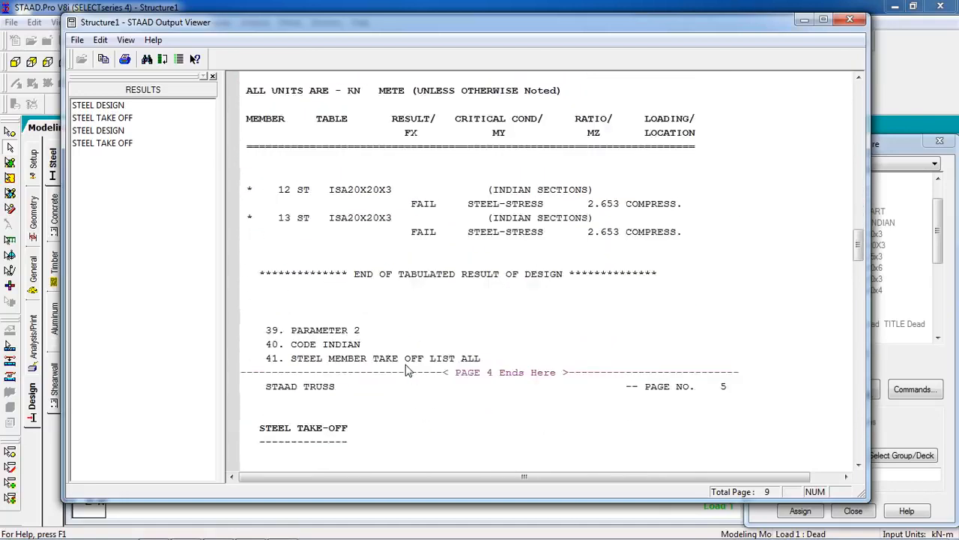
pyautogui.scroll(4, 405, 368)
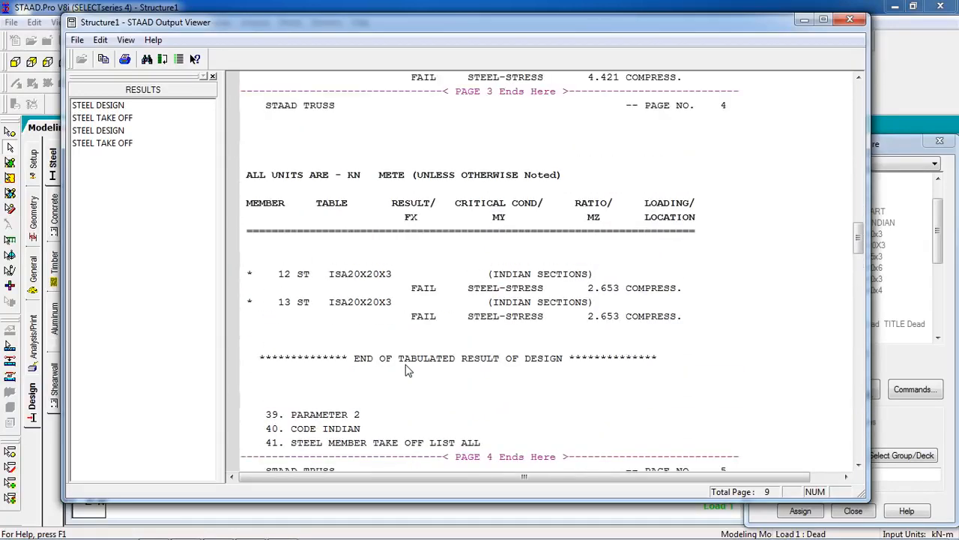
pyautogui.scroll(-14, 407, 371)
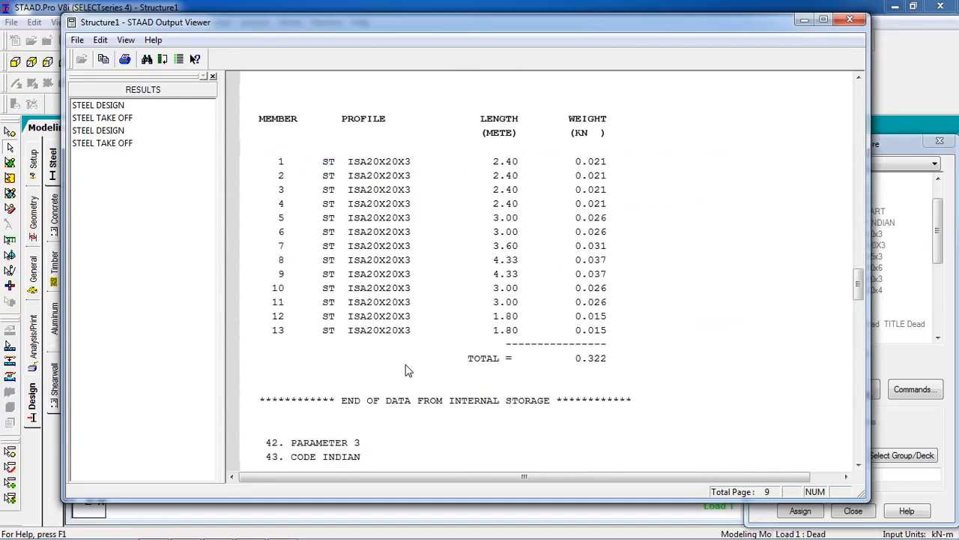
pyautogui.scroll(-14, 405, 369)
# - Examine the first steel take-off and the member selection results with their sections and ratios, and close the output file
pyautogui.click(105, 119)
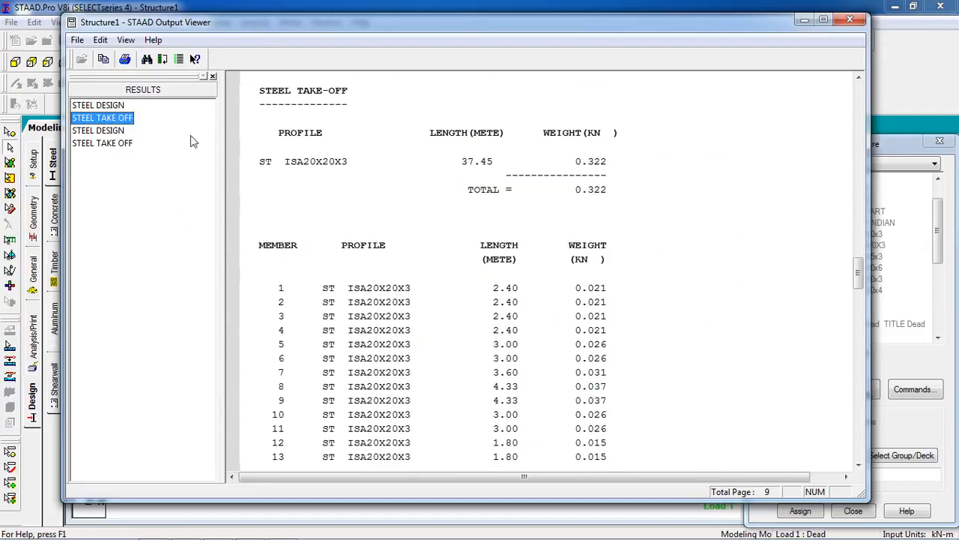
pyautogui.click(117, 131)
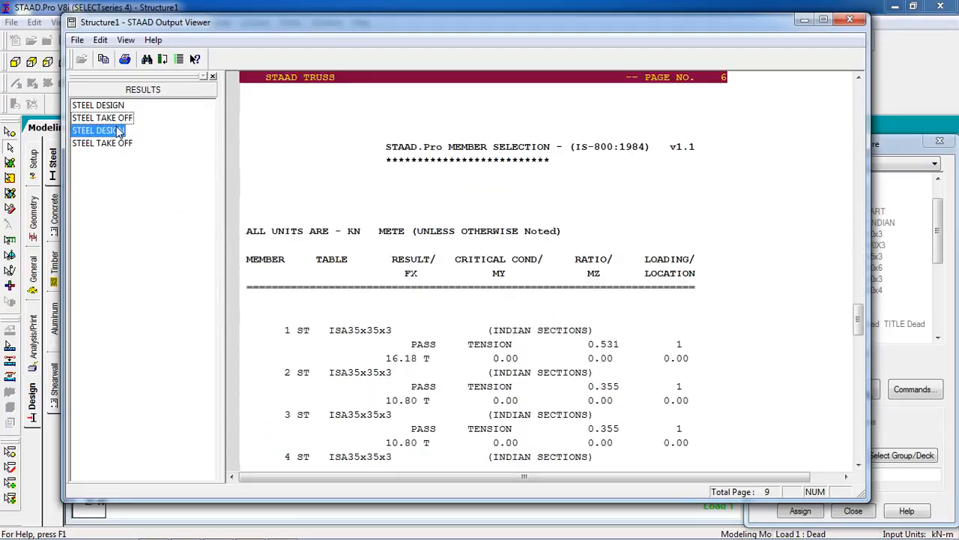
pyautogui.click(384, 215)
pyautogui.scroll(-7, 397, 247)
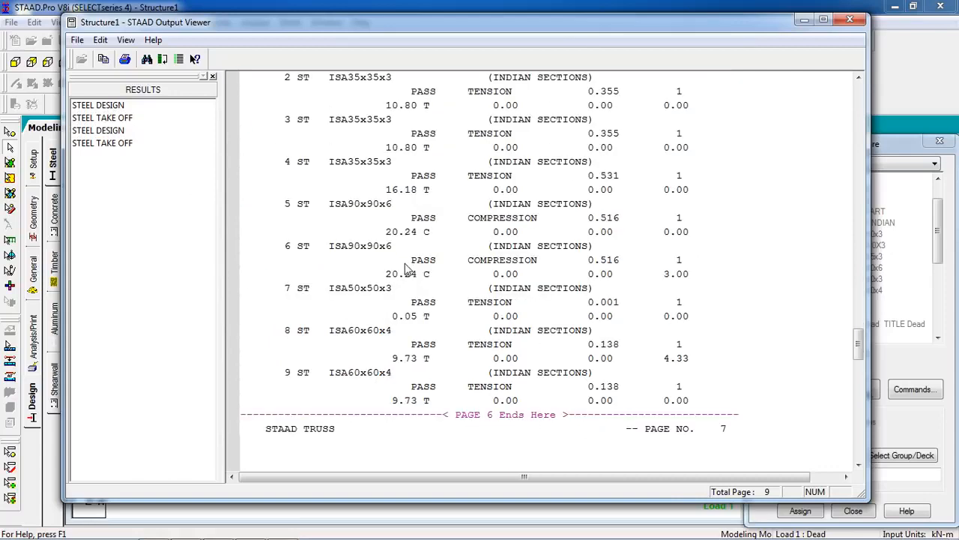
pyautogui.scroll(3, 425, 296)
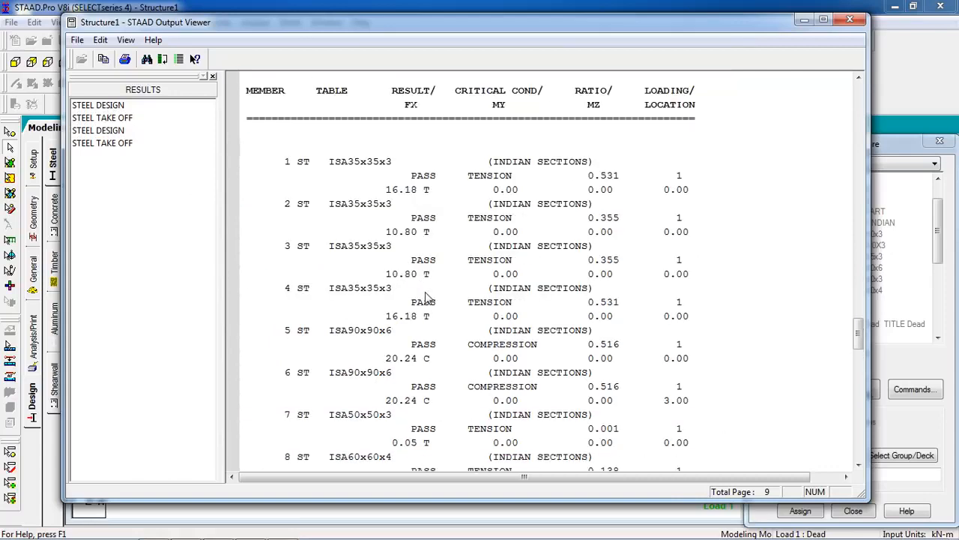
pyautogui.click(359, 253)
pyautogui.click(388, 206)
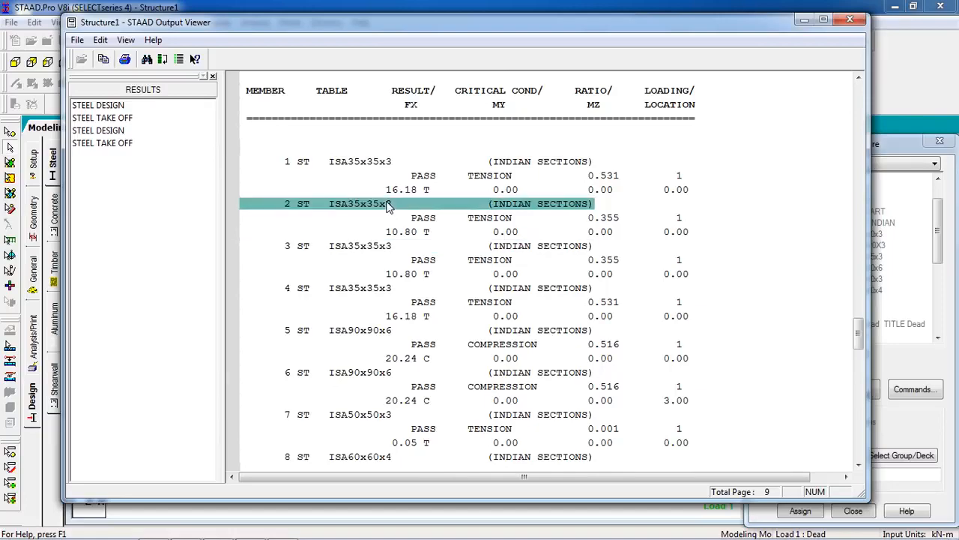
pyautogui.click(435, 178)
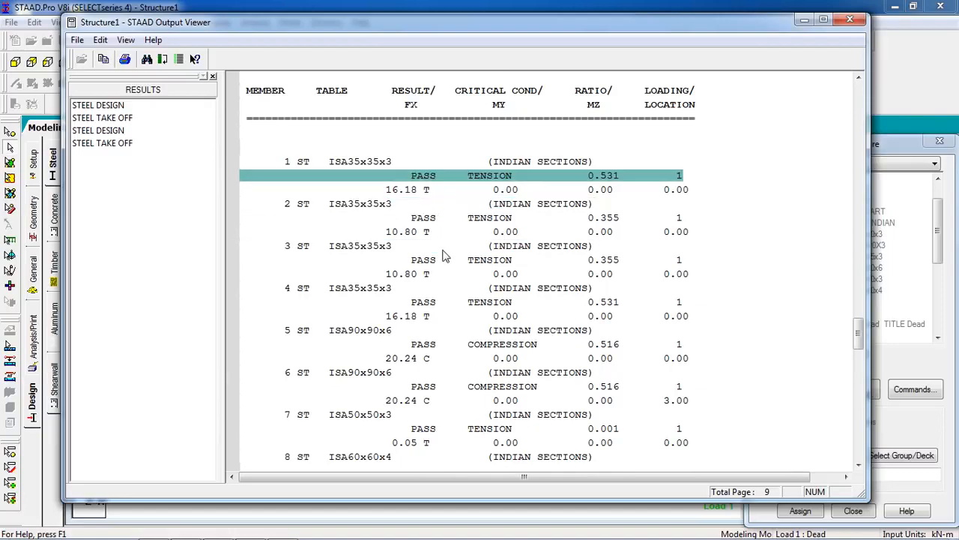
pyautogui.click(442, 251)
pyautogui.click(439, 303)
pyautogui.click(425, 358)
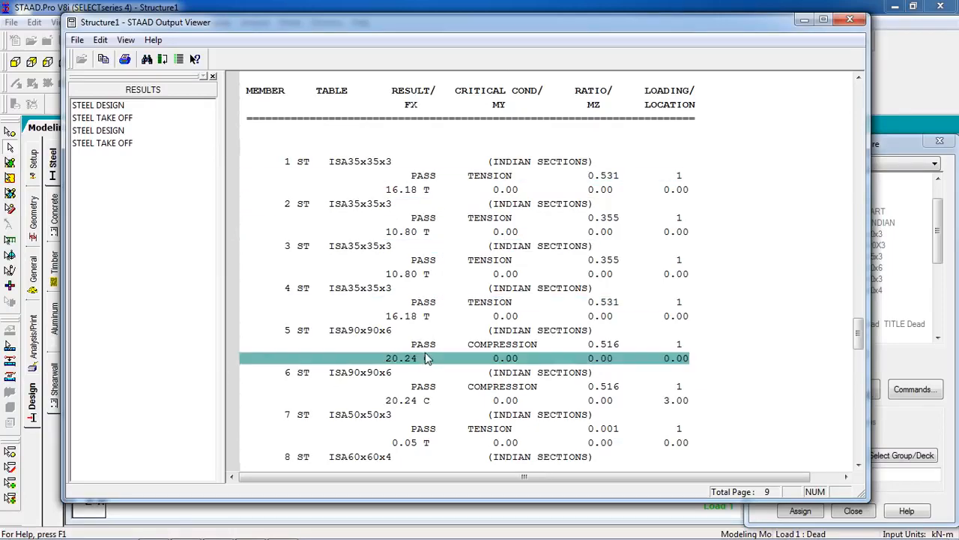
pyautogui.click(435, 414)
pyautogui.scroll(7, 578, 248)
pyautogui.scroll(-9, 439, 237)
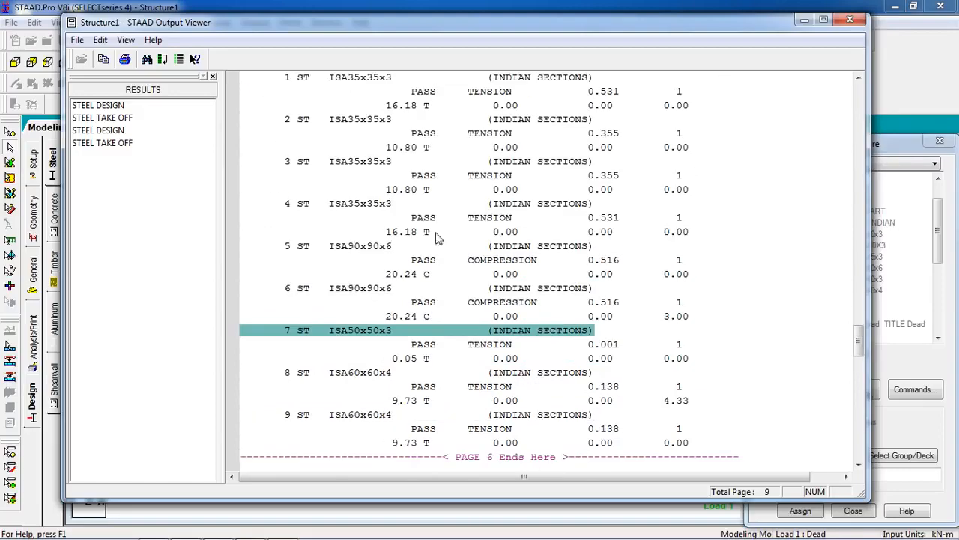
pyautogui.scroll(3, 477, 247)
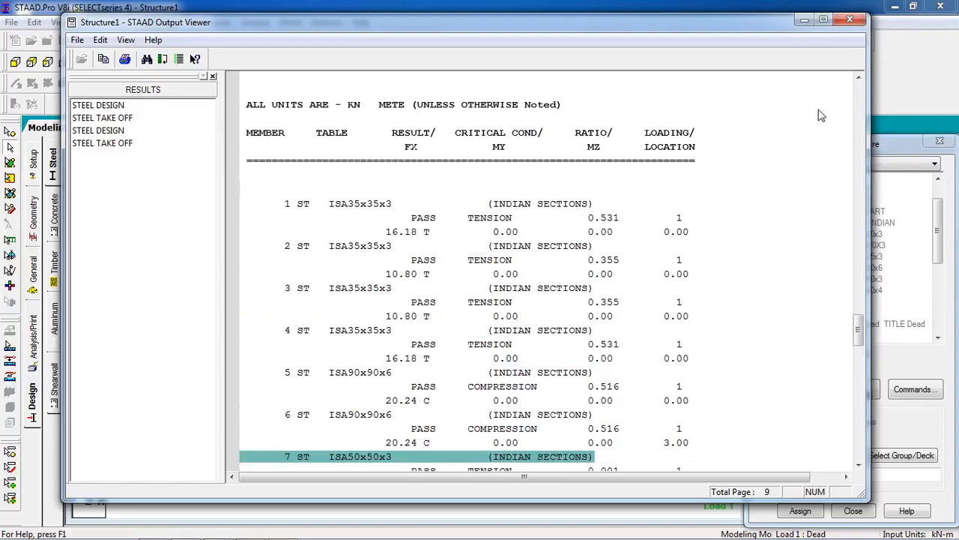
pyautogui.click(850, 20)
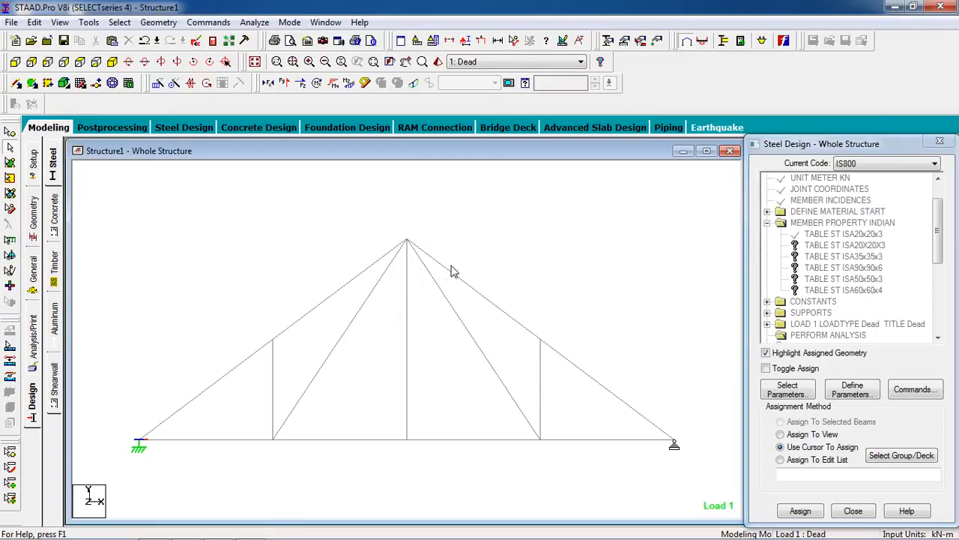
# - Check the truss for failed beams by selecting all failed beams by specification, and look over the assigned design commands
pyautogui.click(122, 25)
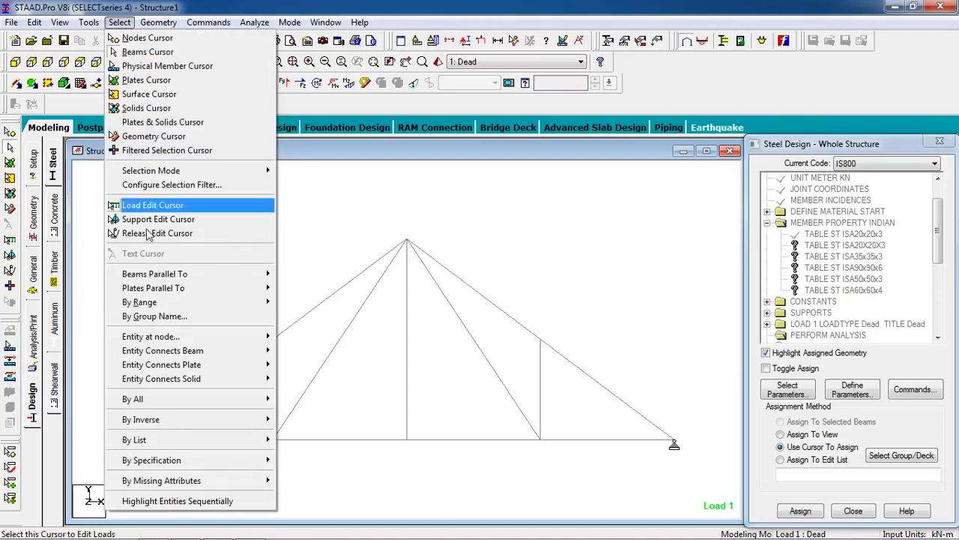
pyautogui.moveTo(209, 464)
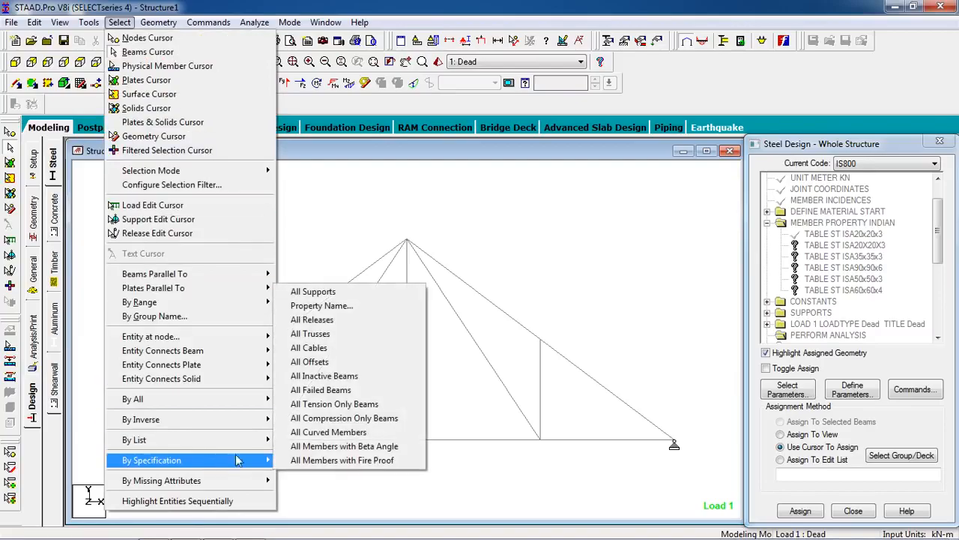
pyautogui.click(329, 390)
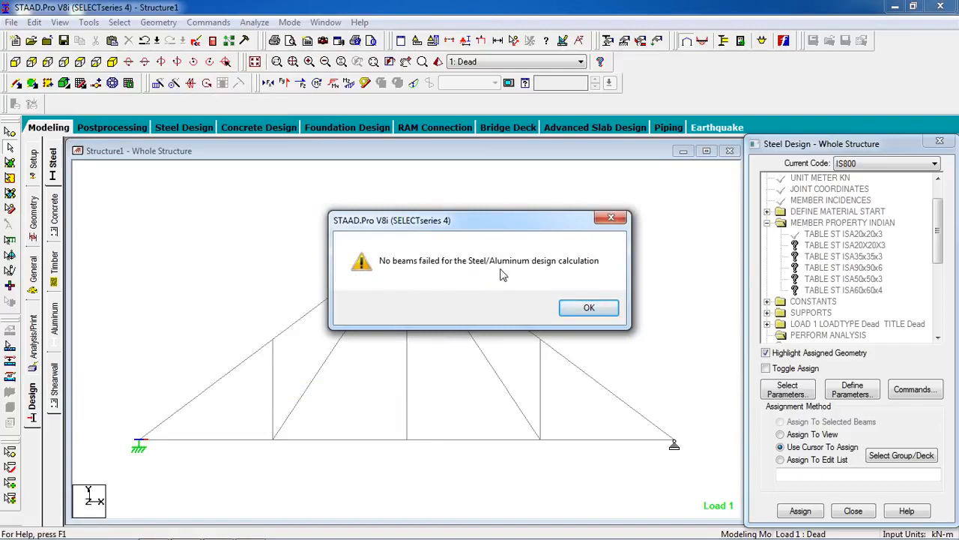
pyautogui.click(586, 308)
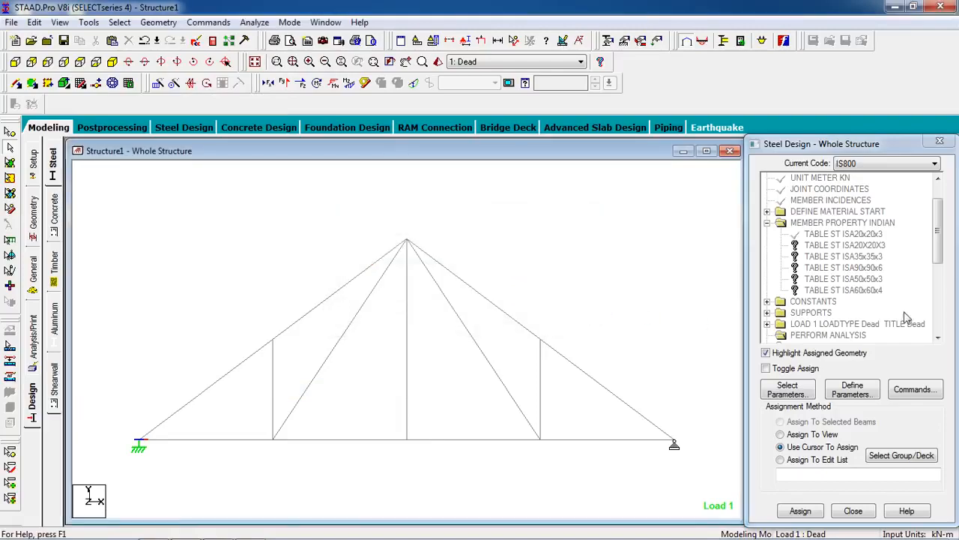
pyautogui.scroll(-6, 948, 285)
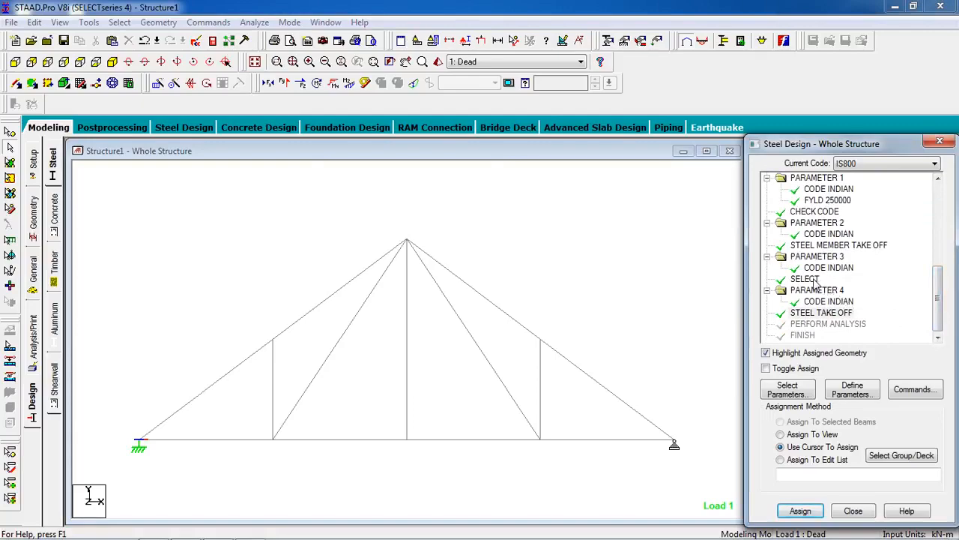
pyautogui.click(589, 228)
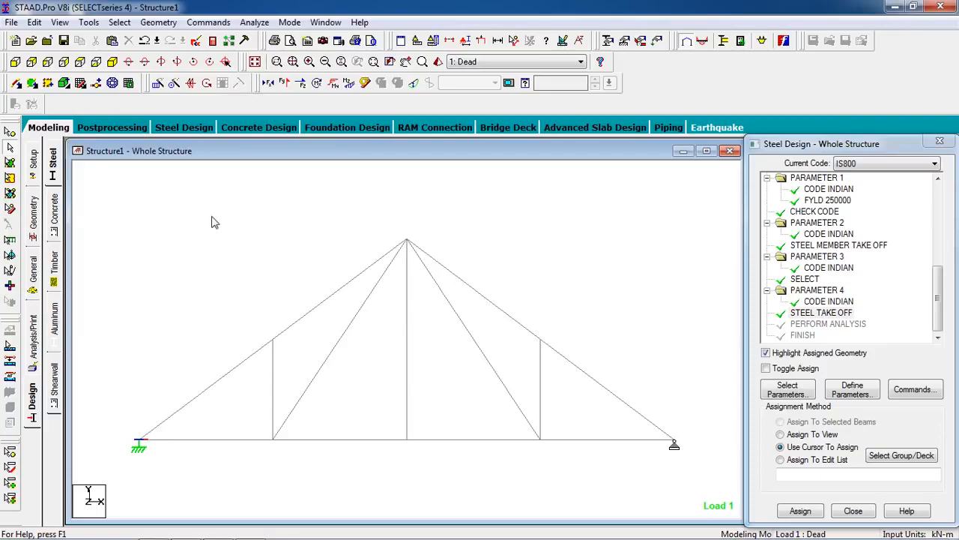
# - Switch to postprocessing results for the Dead load case and display the axial force diagram on the truss
pyautogui.click(128, 127)
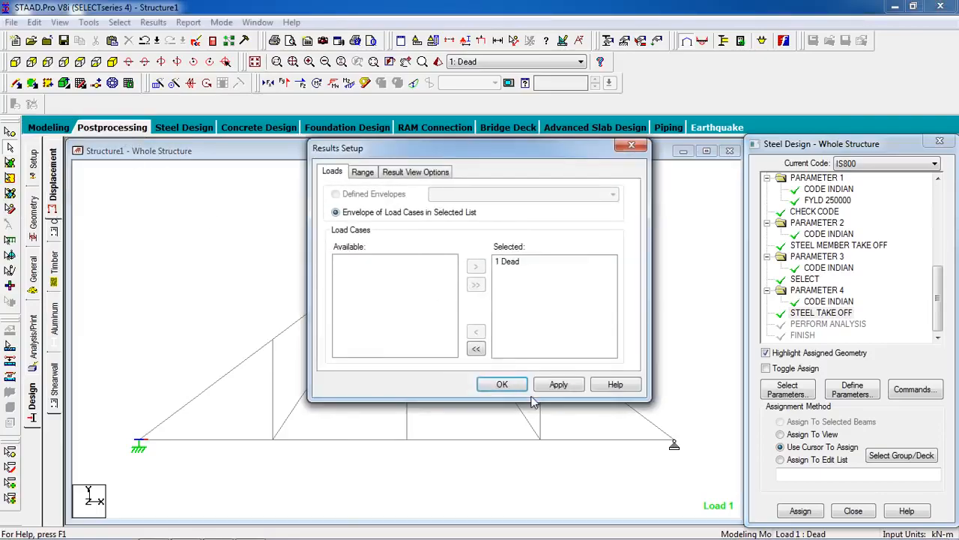
pyautogui.click(503, 384)
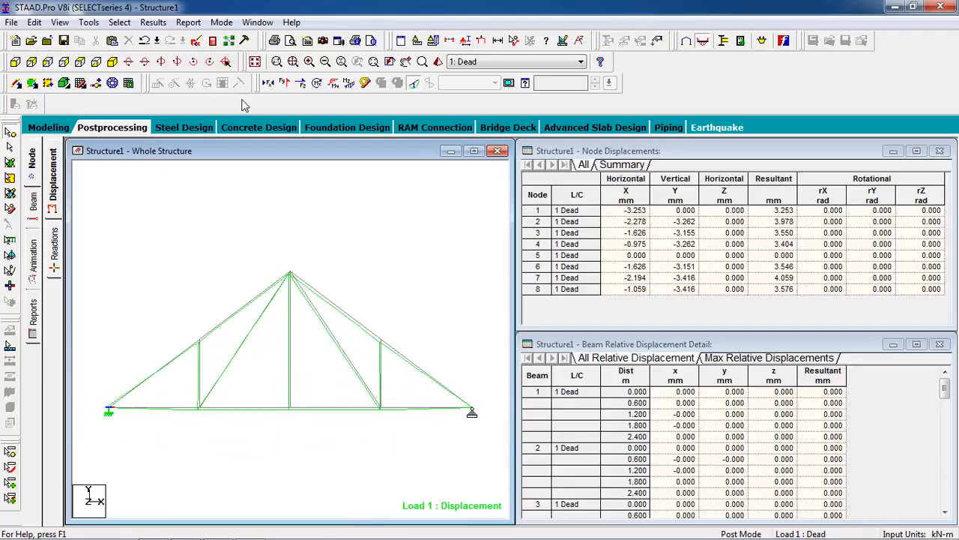
pyautogui.click(268, 84)
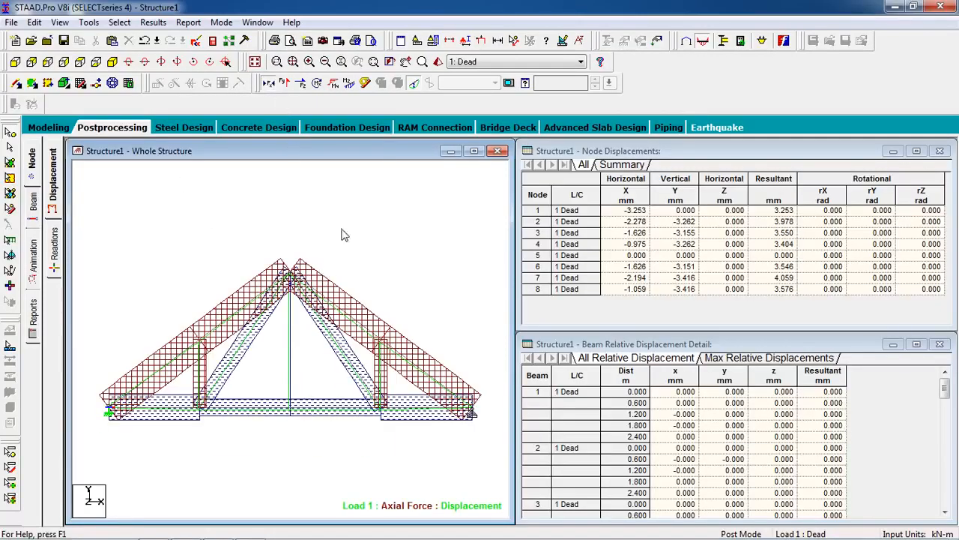
# - Enlarge the axial force diagram, view the shear Y and shear Z diagrams in turn, and hide the displacement diagram
pyautogui.scroll(3, 320, 217)
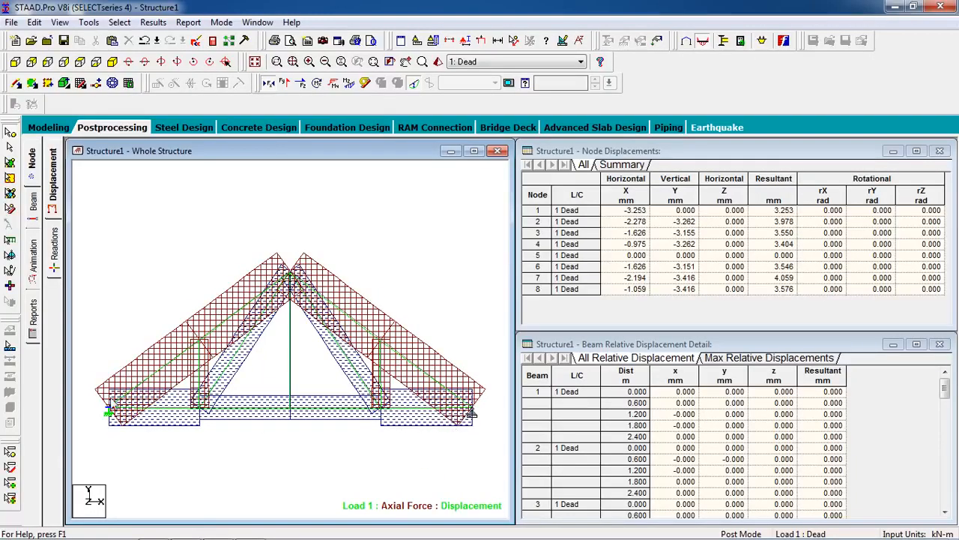
pyautogui.click(284, 82)
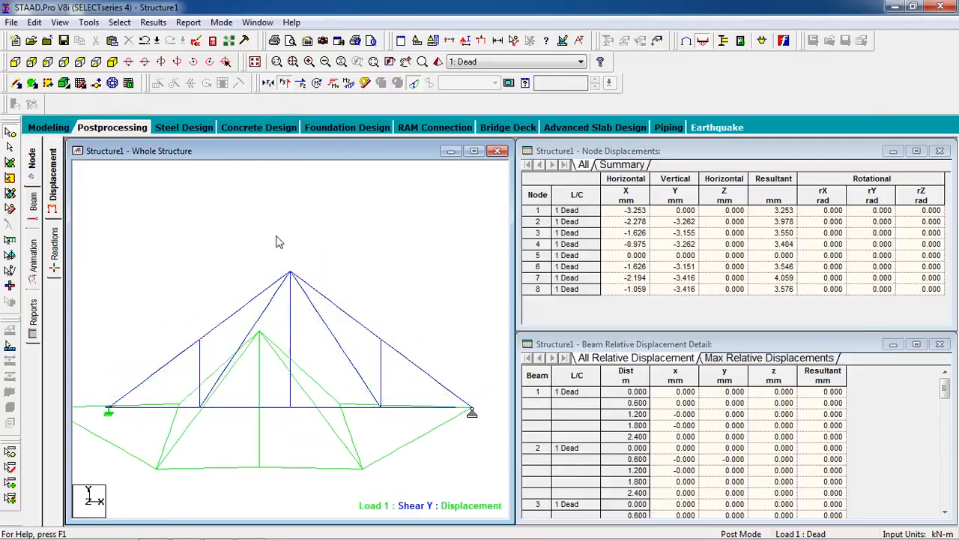
pyautogui.click(301, 82)
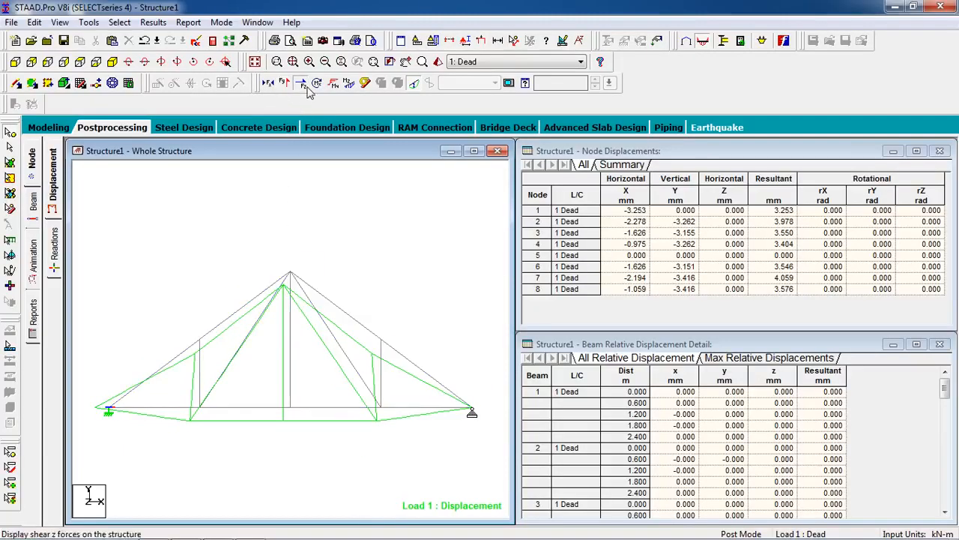
pyautogui.click(301, 82)
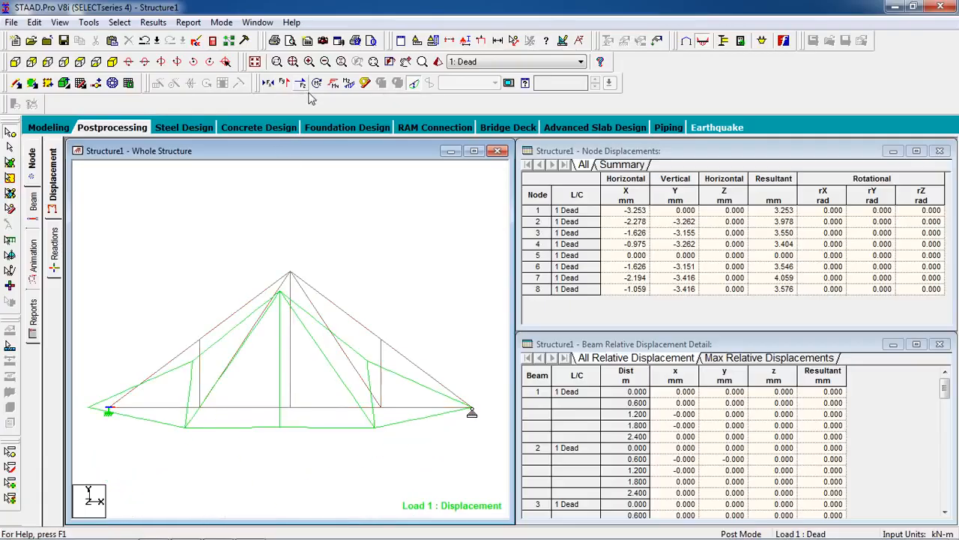
pyautogui.click(414, 84)
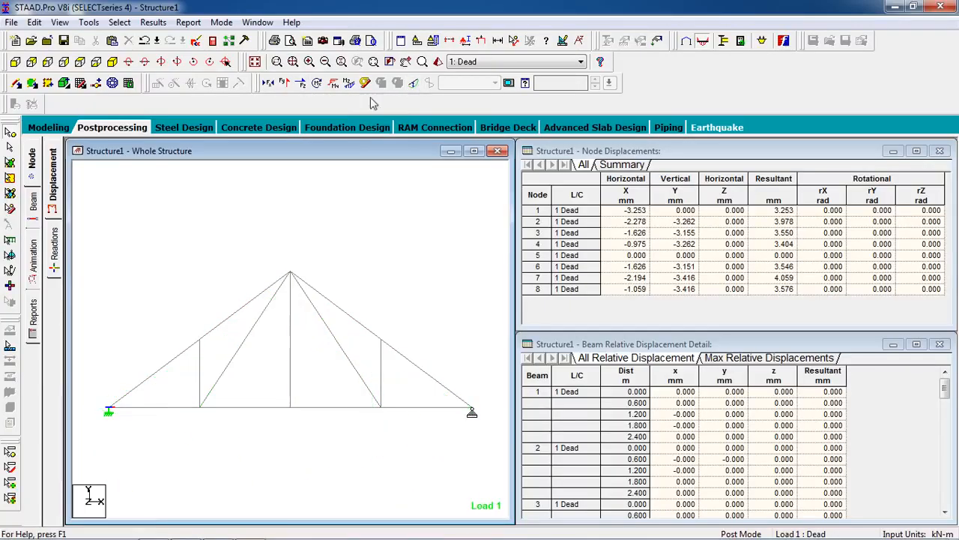
# - Examine the torsion, bending Y and bending Z diagrams of the truss one after another for the Dead load case
pyautogui.click(321, 86)
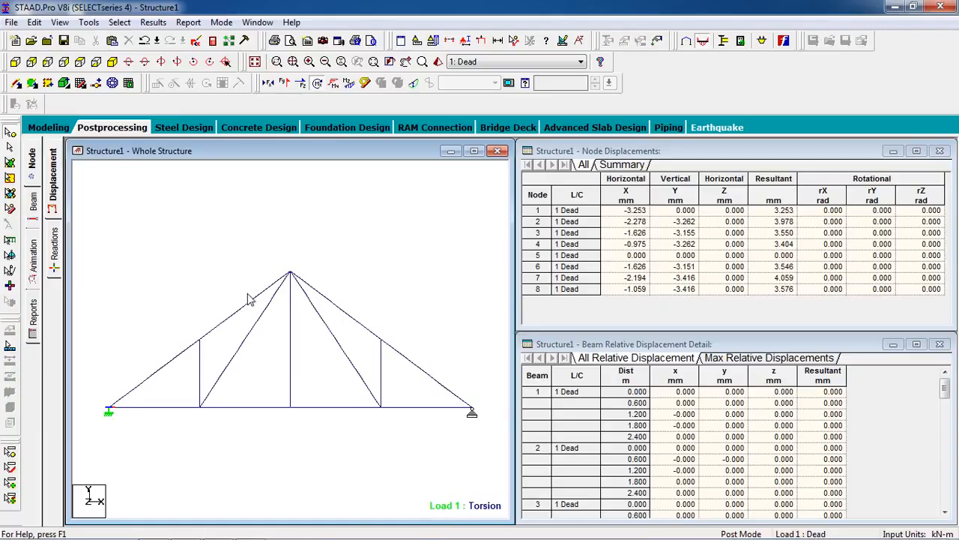
pyautogui.scroll(4, 252, 295)
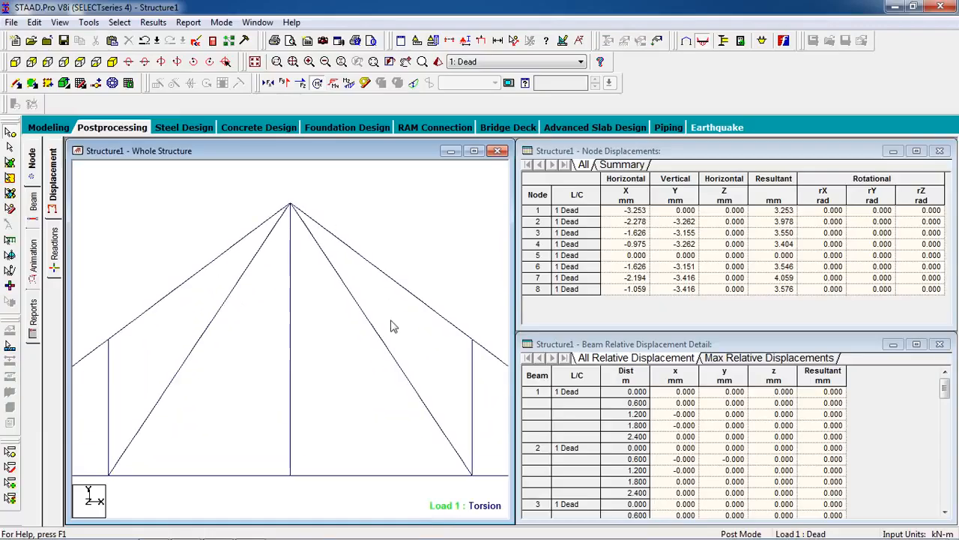
pyautogui.scroll(-5, 350, 275)
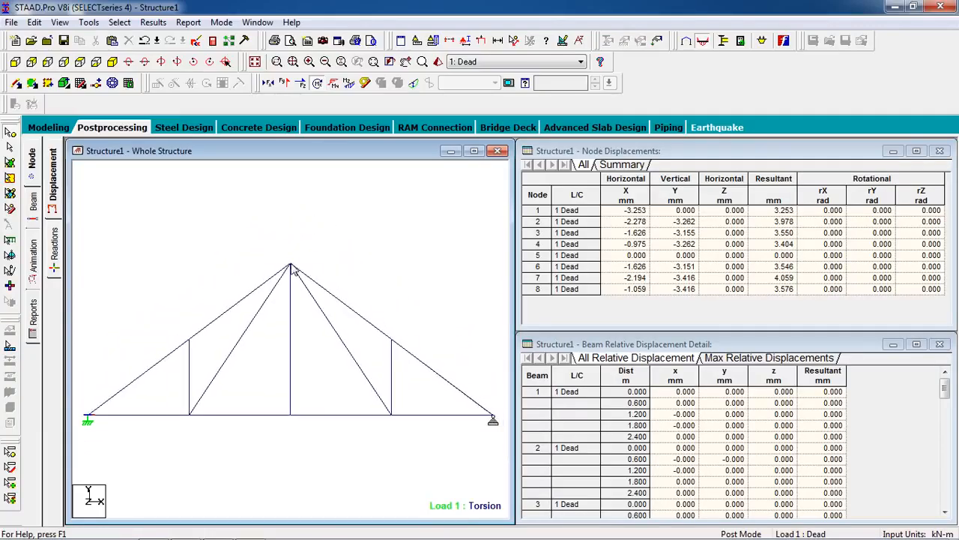
pyautogui.click(333, 84)
pyautogui.click(334, 83)
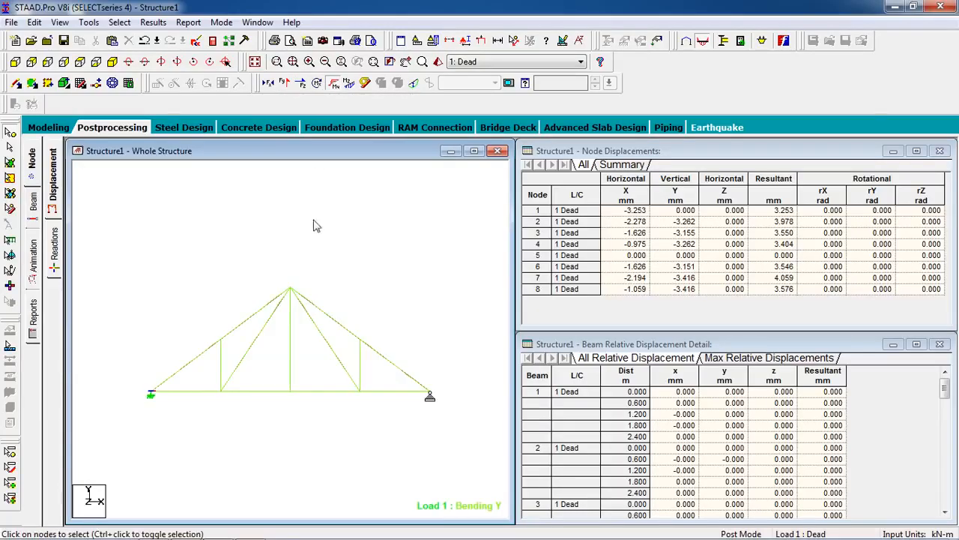
pyautogui.click(349, 83)
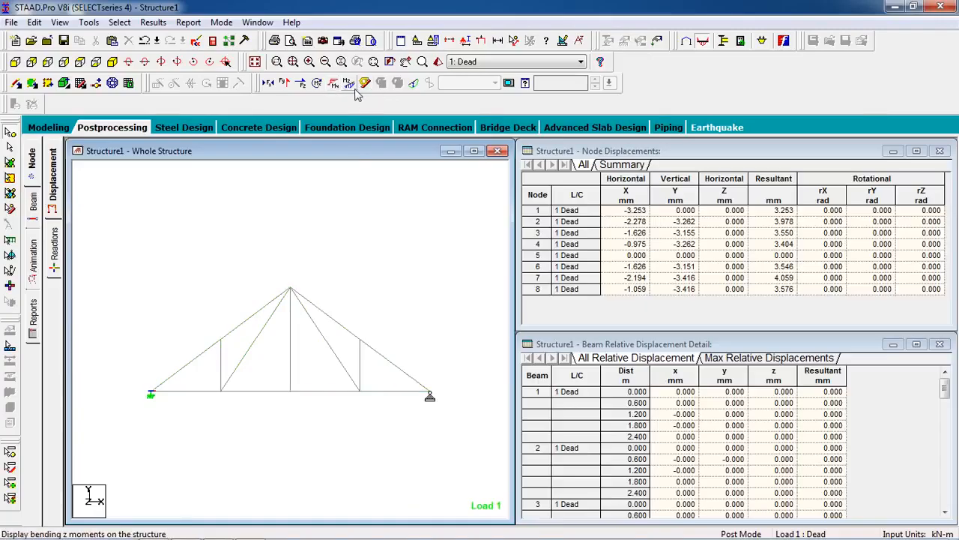
# - Display the beam stress diagram on the truss, adjust its drawn size for inspection, and hide it
pyautogui.click(365, 83)
pyautogui.scroll(2, 319, 227)
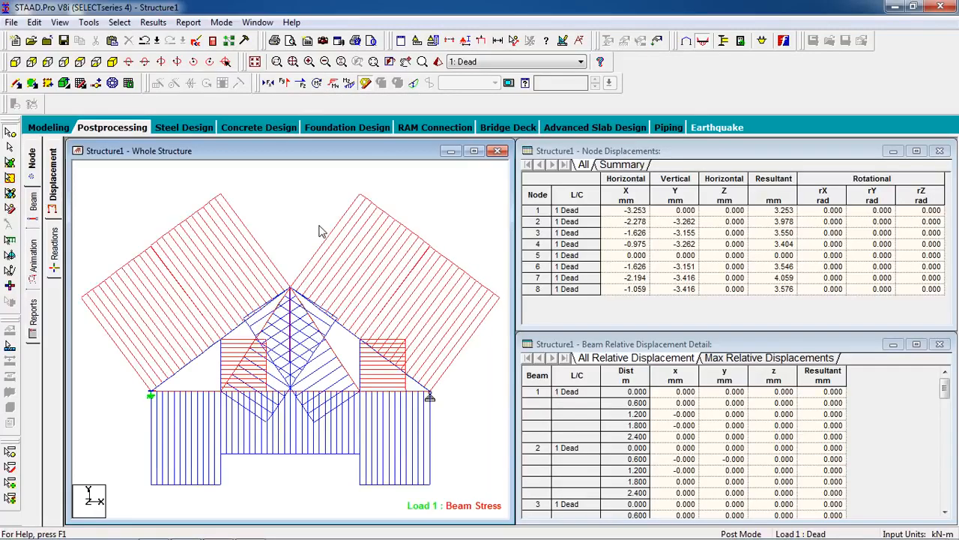
pyautogui.scroll(-5, 320, 227)
pyautogui.scroll(-3, 319, 240)
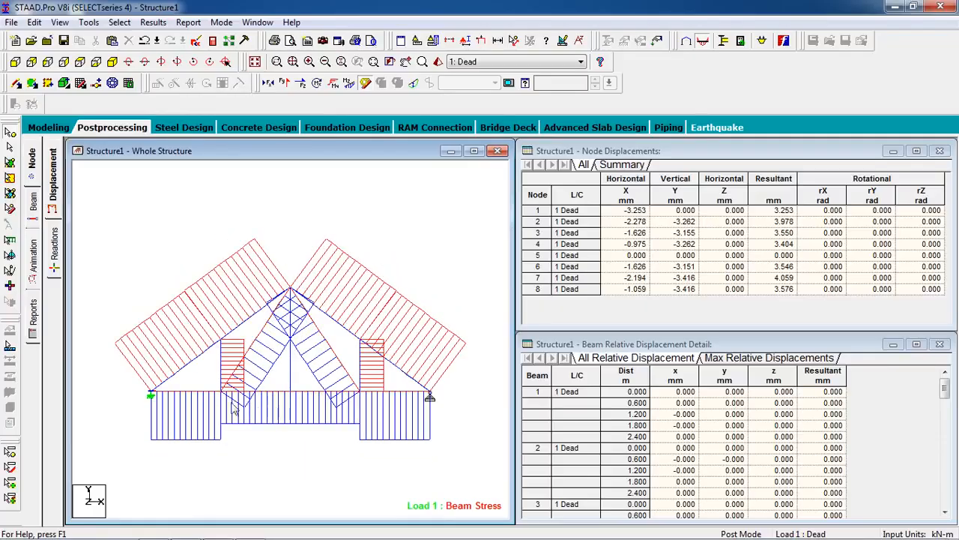
pyautogui.click(366, 84)
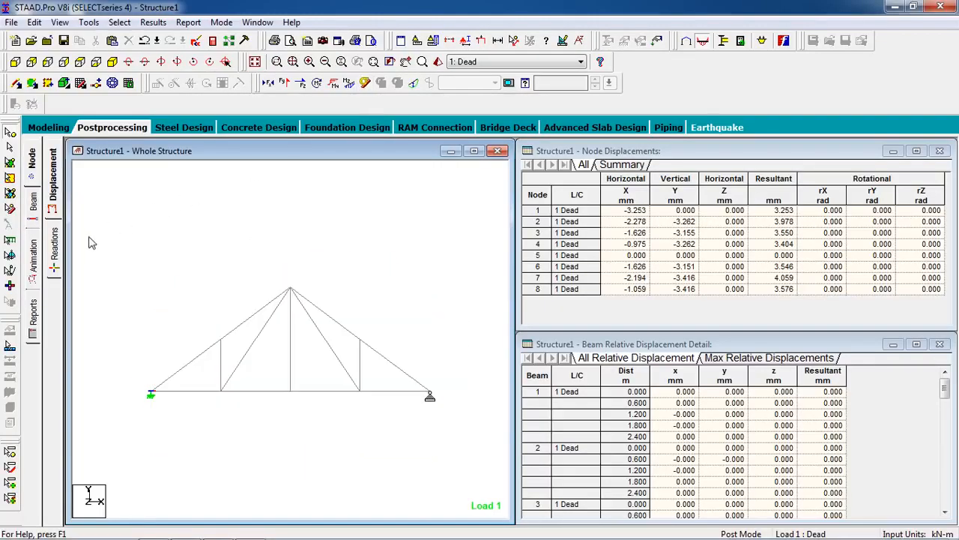
# - Show the support reactions and move both reaction labels closer to the supports, inside the view
pyautogui.click(57, 253)
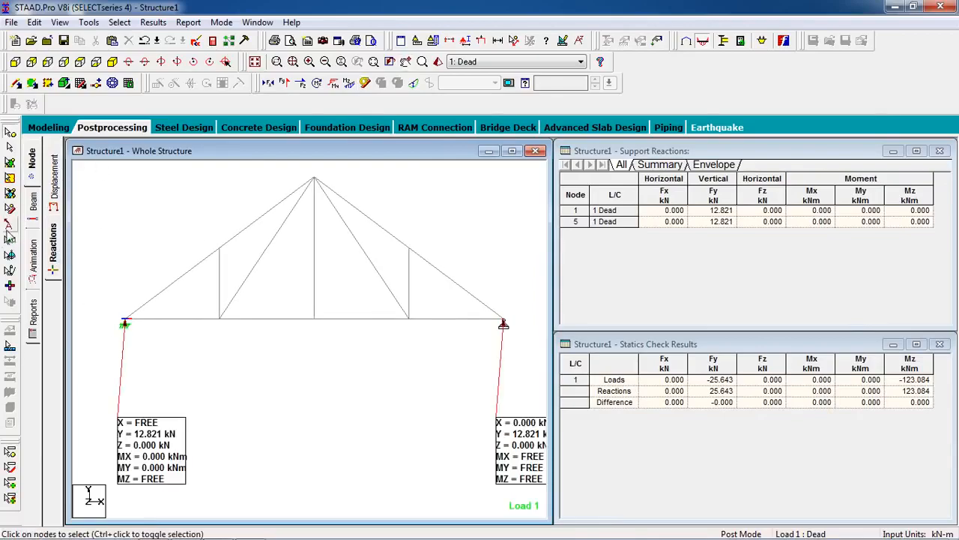
pyautogui.moveTo(160, 466); pyautogui.dragTo(142, 399)
pyautogui.moveTo(472, 466); pyautogui.dragTo(389, 414)
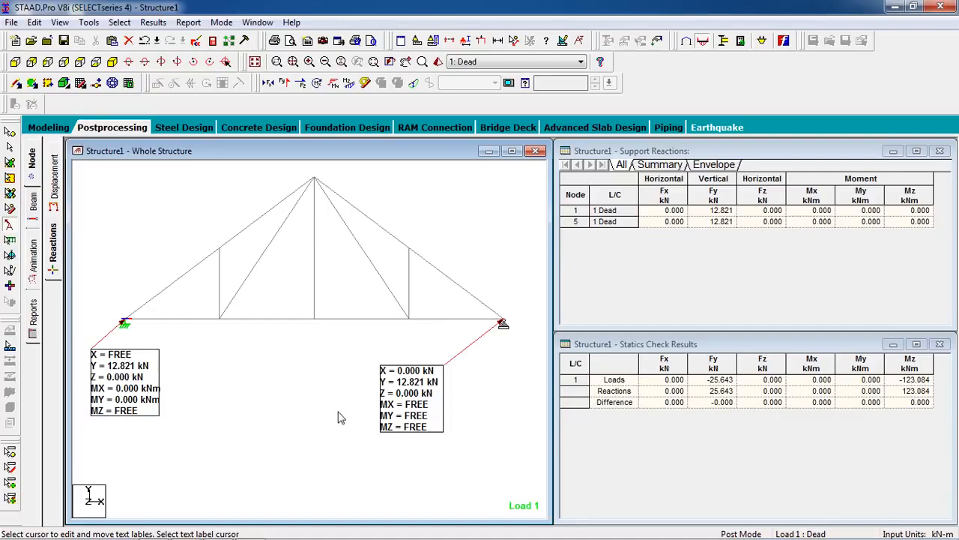
# - Animate the truss with the Deflection diagram type, keeping 1 extra frame and a target of 10 FPS
pyautogui.click(34, 213)
pyautogui.click(35, 250)
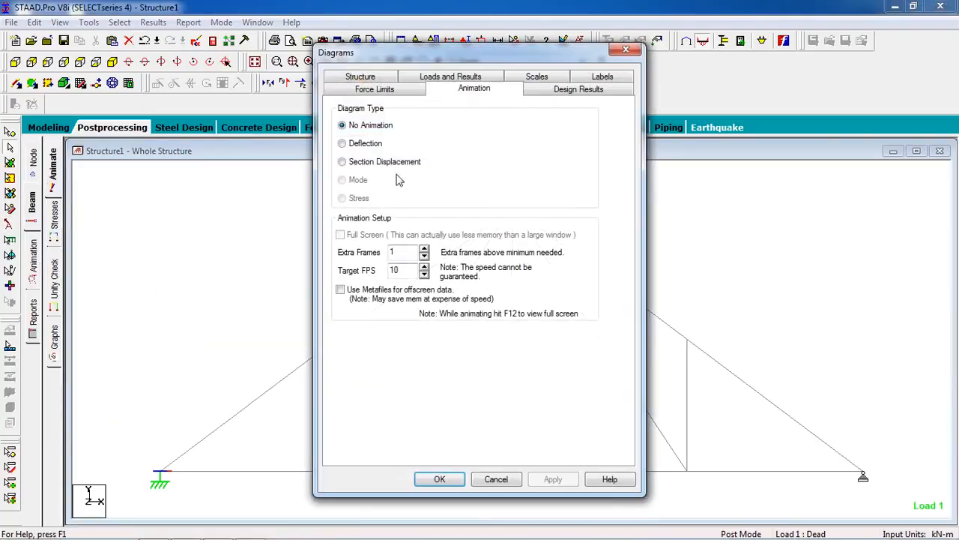
pyautogui.click(365, 145)
pyautogui.click(555, 479)
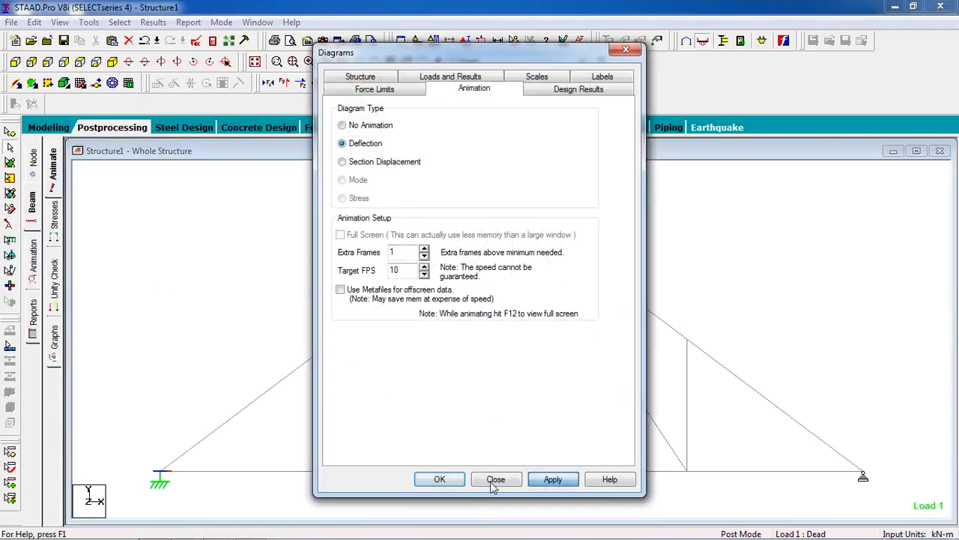
pyautogui.click(440, 479)
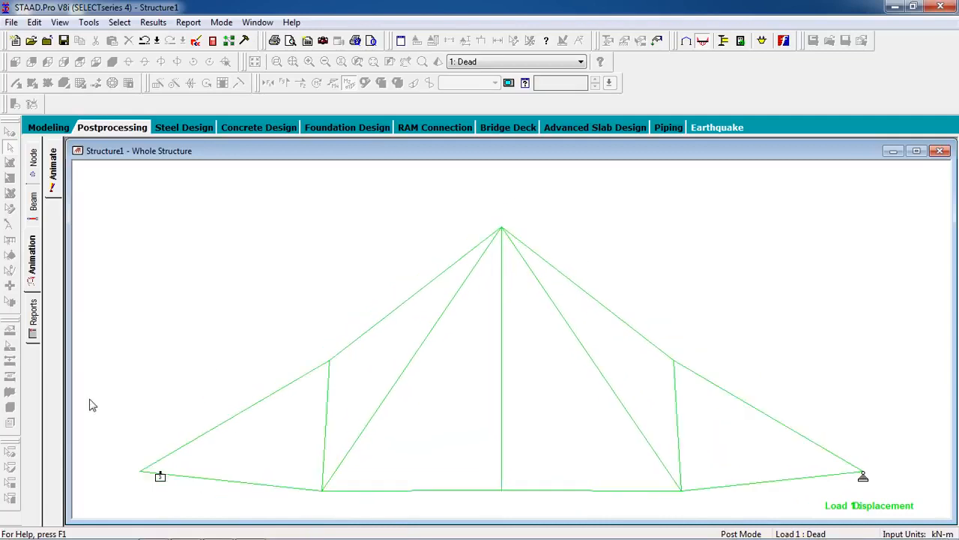
# - Set up a report that includes all available Output items besides Job Info, and look through its pages
pyautogui.click(33, 315)
pyautogui.click(451, 217)
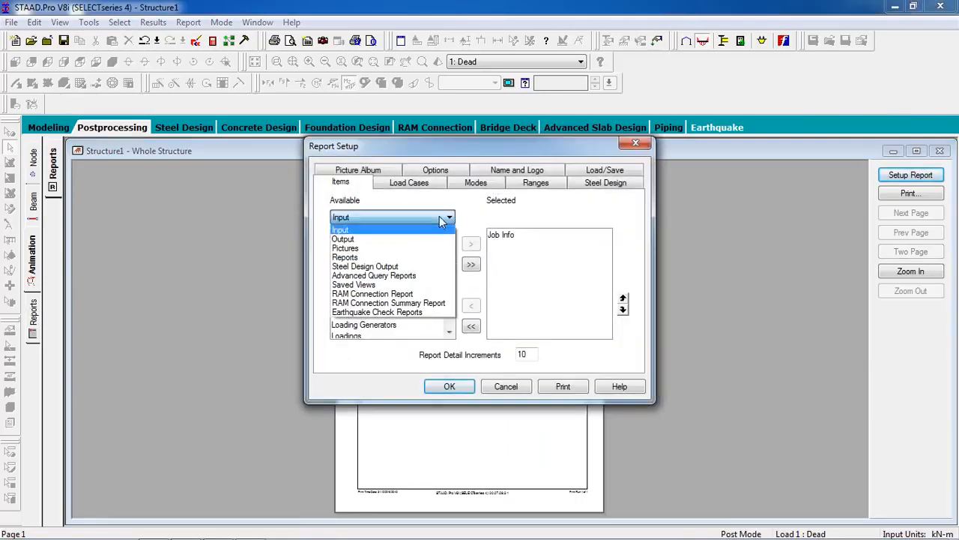
pyautogui.click(433, 244)
pyautogui.moveTo(451, 248); pyautogui.dragTo(447, 352)
pyautogui.click(471, 265)
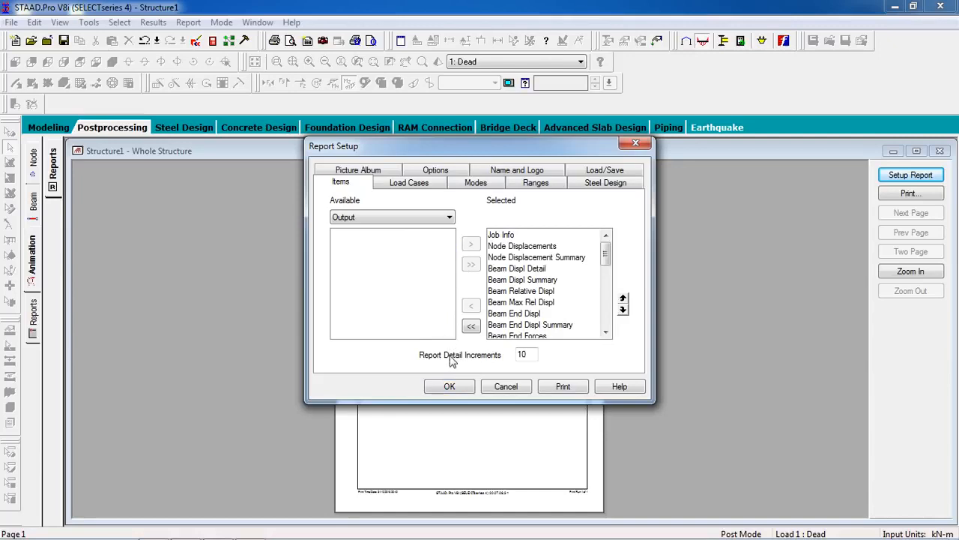
pyautogui.click(449, 386)
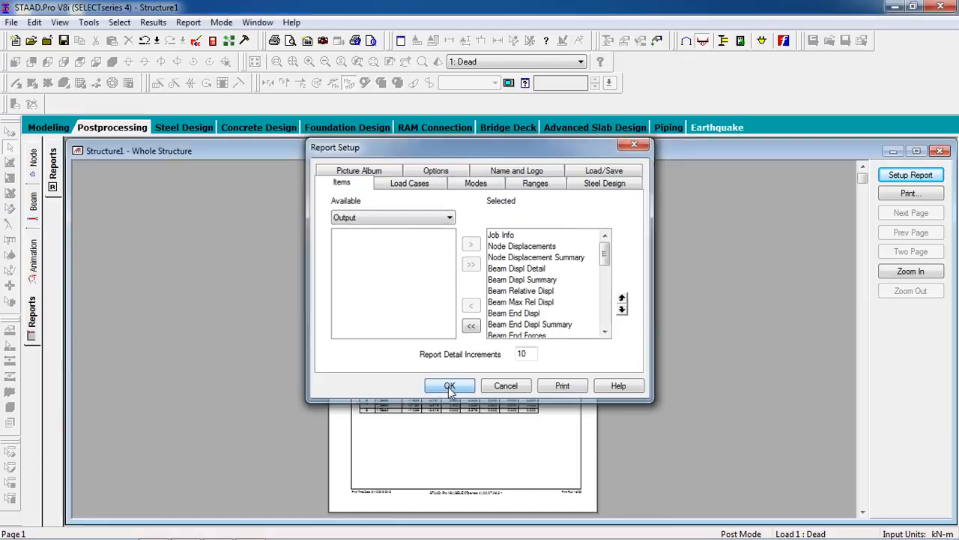
pyautogui.moveTo(862, 182); pyautogui.dragTo(870, 345)
pyautogui.moveTo(863, 299); pyautogui.dragTo(813, 156)
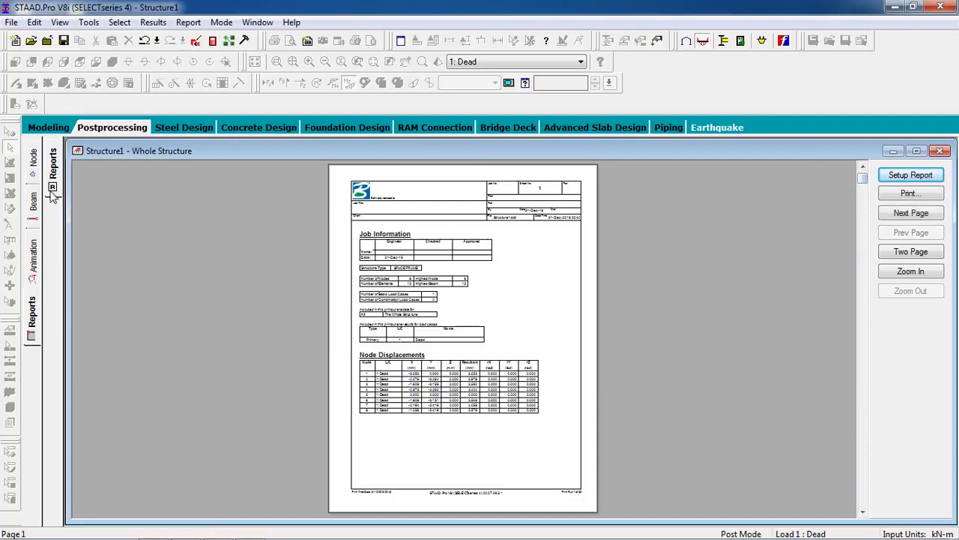
# - Return to Modeling mode to show the plain truss with its job information
pyautogui.click(50, 126)
pyautogui.click(495, 307)
pyautogui.click(522, 243)
pyautogui.scroll(-2, 524, 242)
pyautogui.scroll(2, 500, 325)
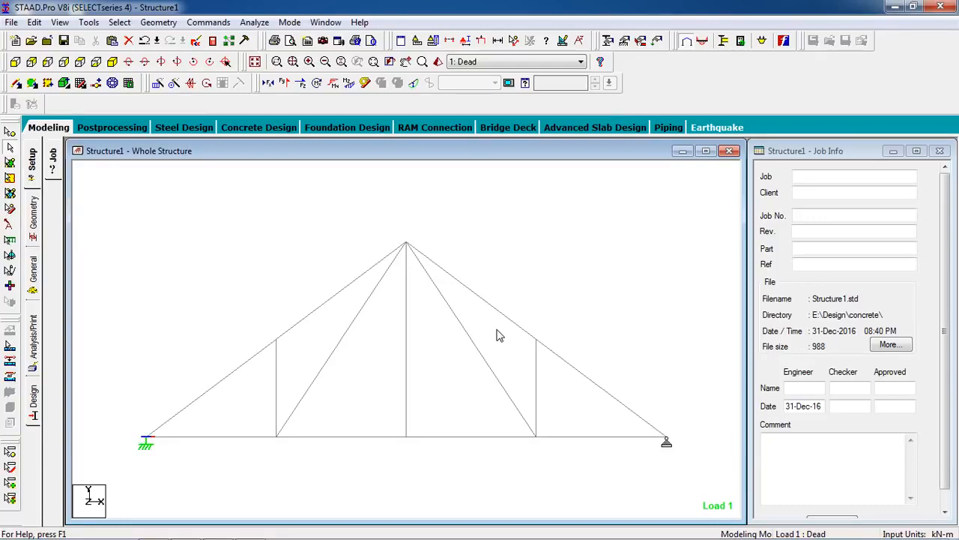
pyautogui.moveTo(160, 534)
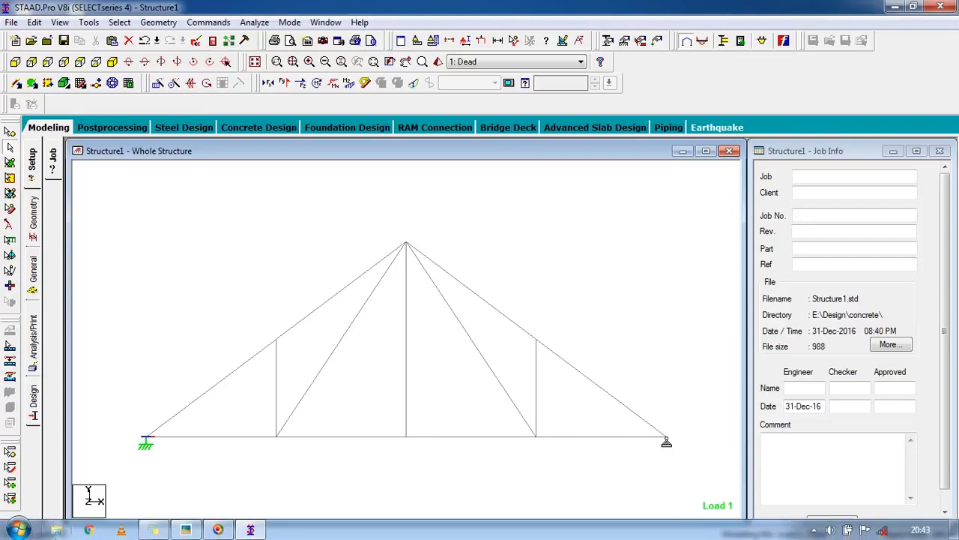
pyautogui.click(218, 530)
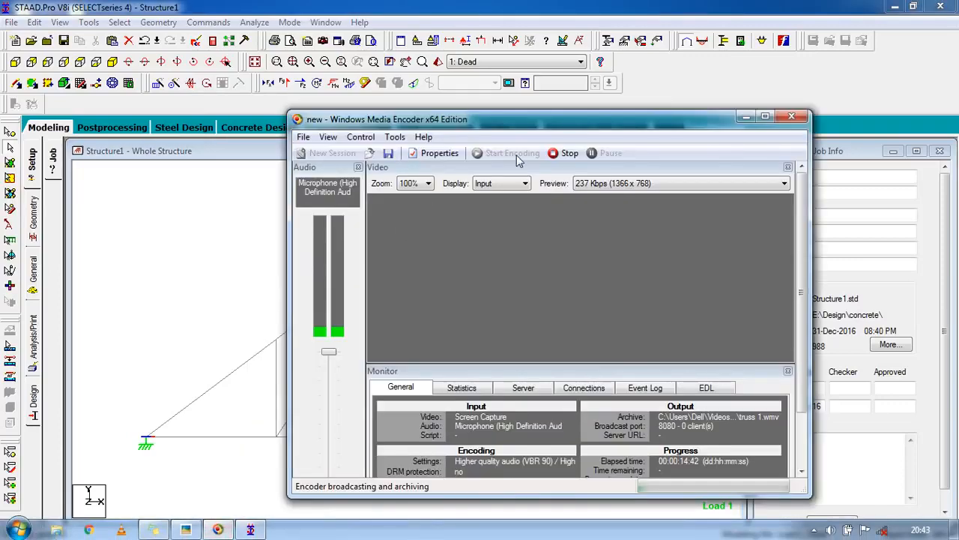